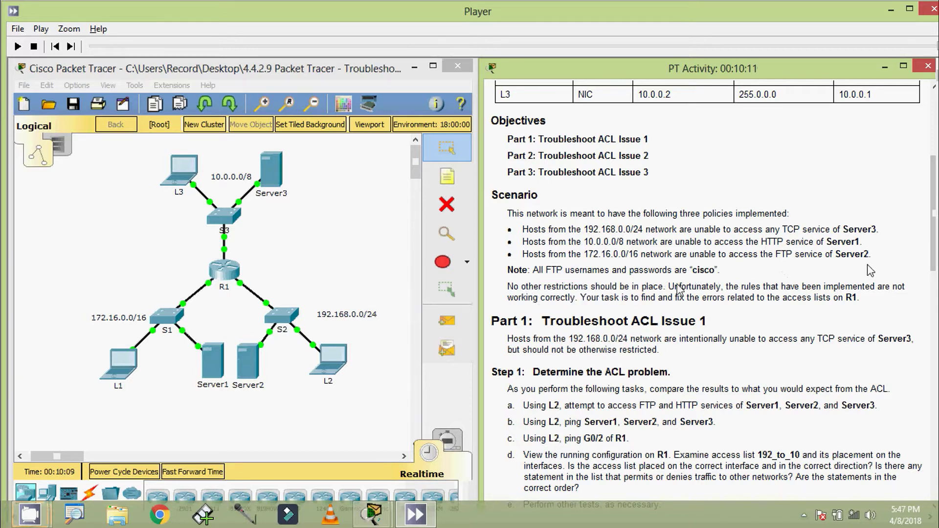
- Return the PT Activity instructions to the top so the Addressing Table shows beside the topology
key("alt")
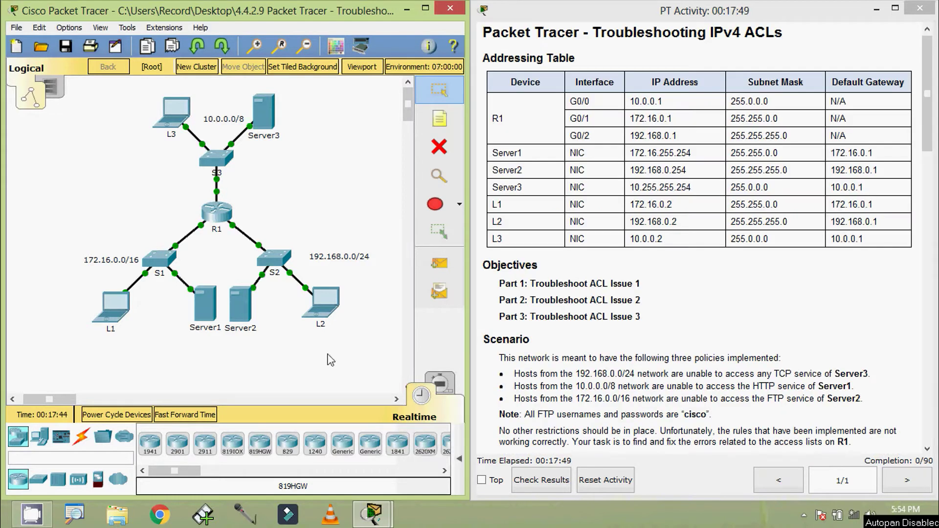
- Open laptop L2 beside the addressing table and copy Server1's address 172.16.255.254
left_click(334, 308)
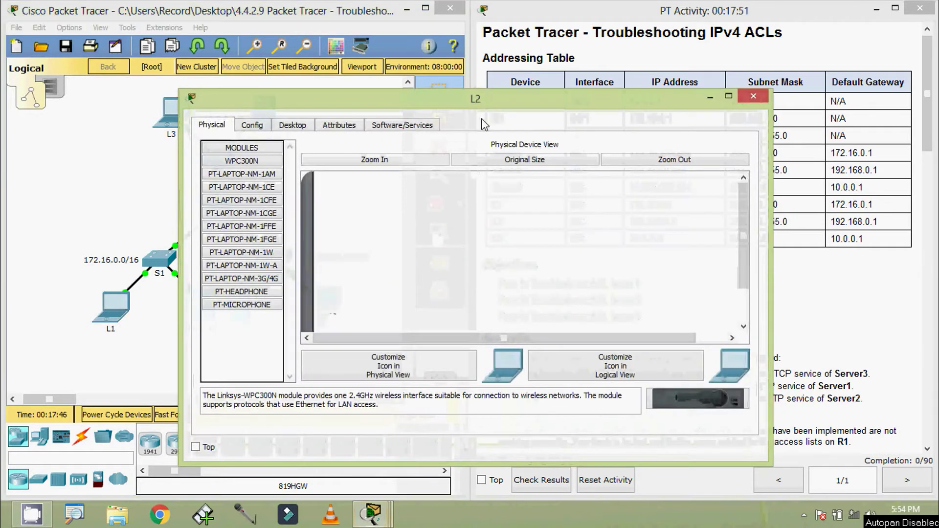
left_click_drag(770, 255, 554, 254)
left_click_drag(411, 106, 336, 93)
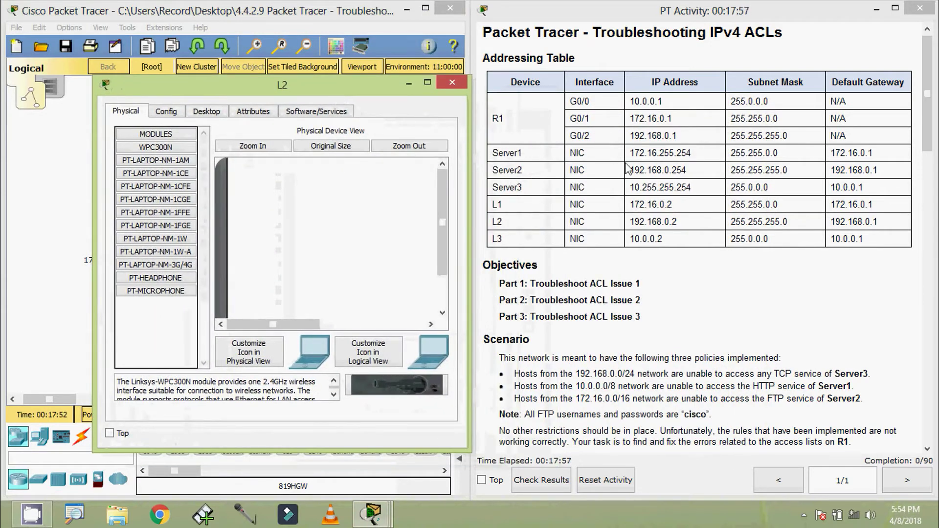
left_click_drag(630, 154, 689, 154)
key("ctrl+c")
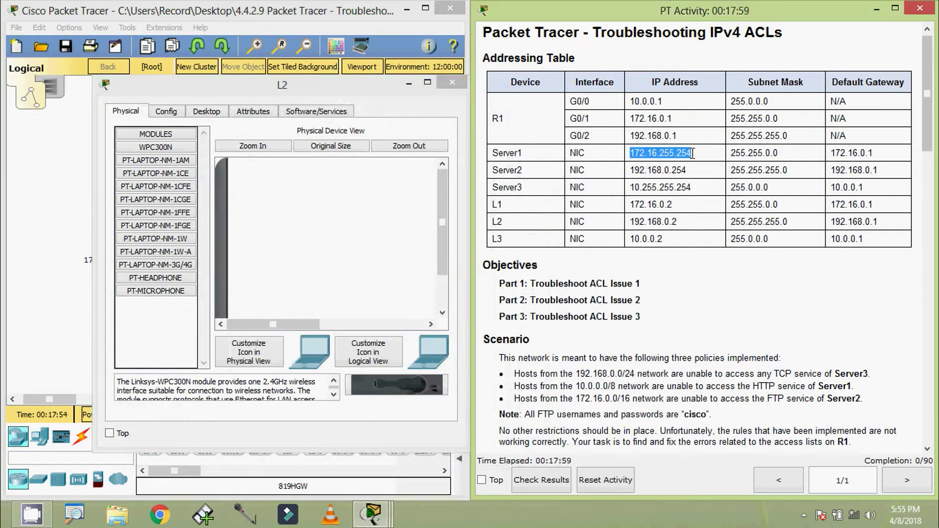
left_click(309, 100)
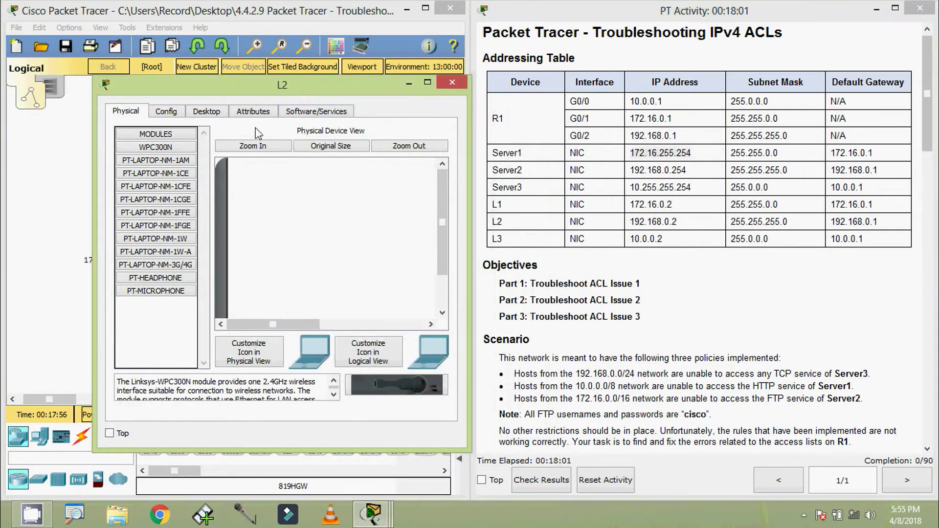
- Browse to 172.16.255.254 in L2's web browser; the request times out
left_click(213, 113)
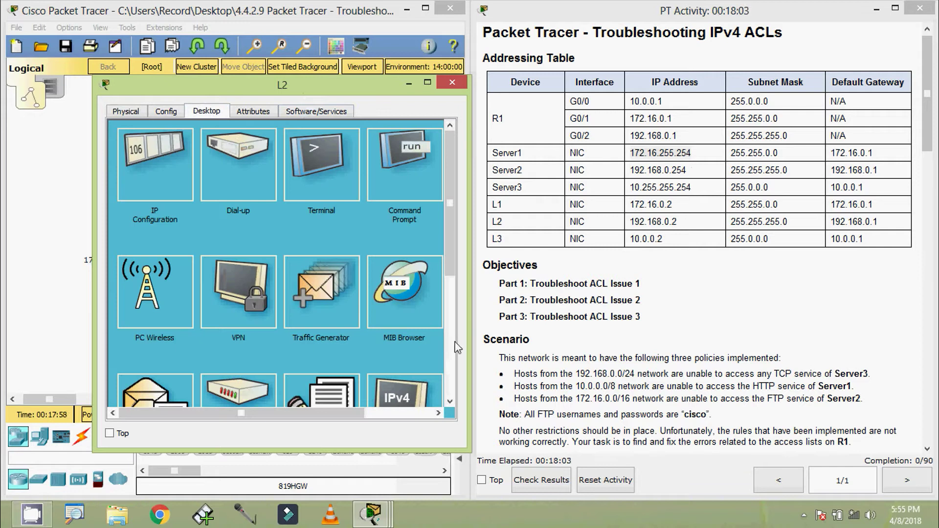
left_click_drag(471, 252, 513, 250)
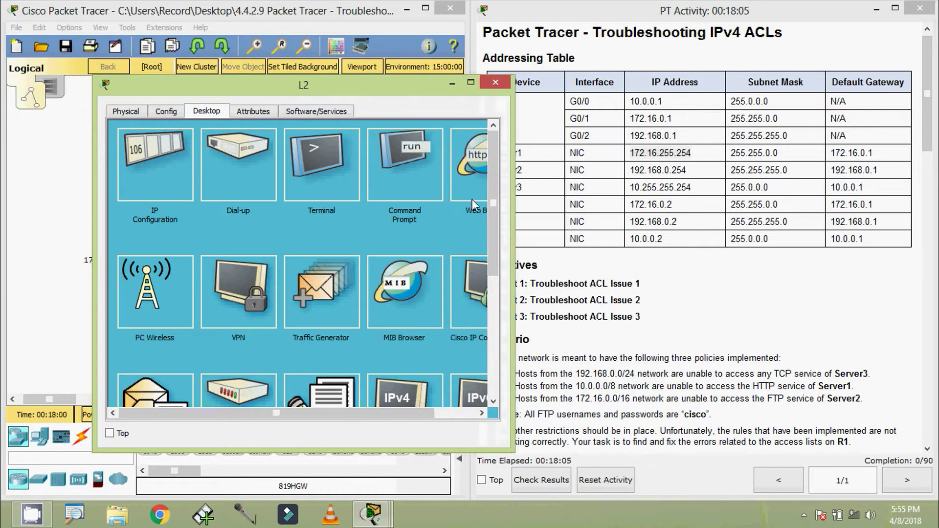
left_click_drag(274, 413, 317, 413)
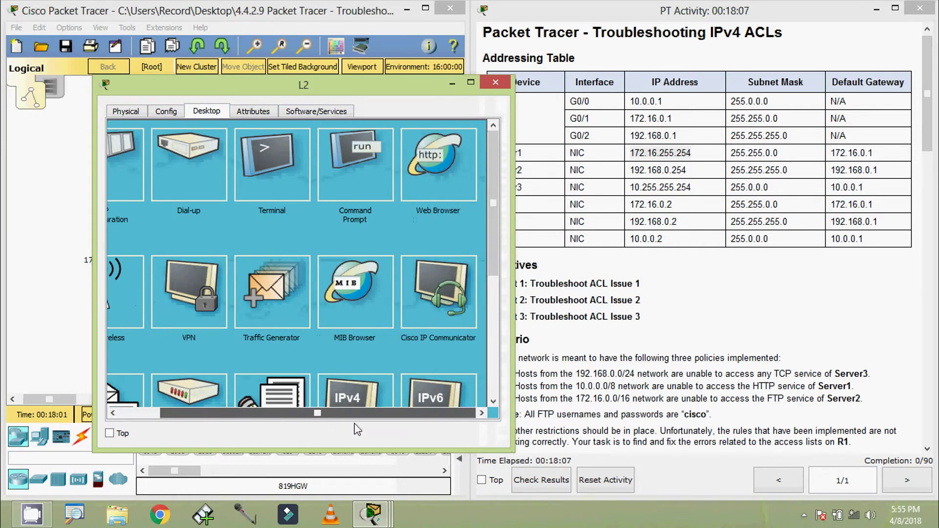
left_click(438, 161)
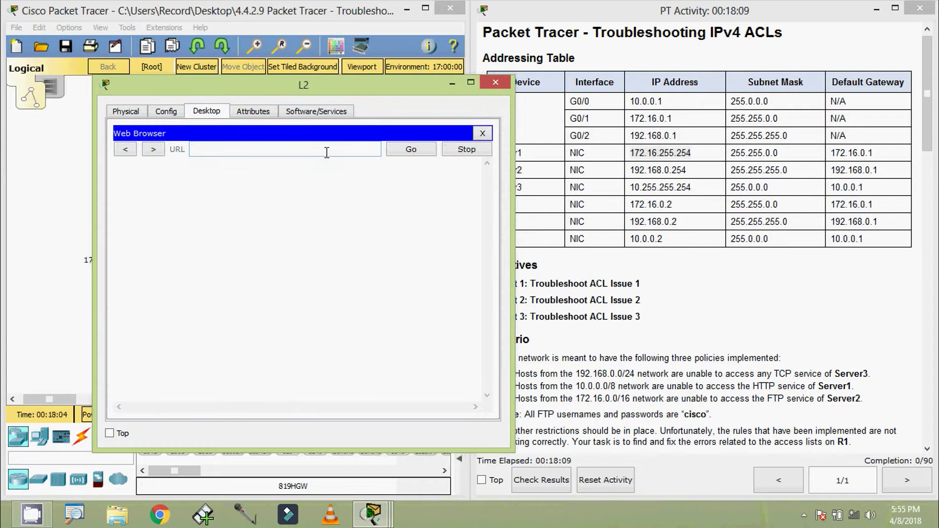
key("ctrl+v")
left_click(400, 154)
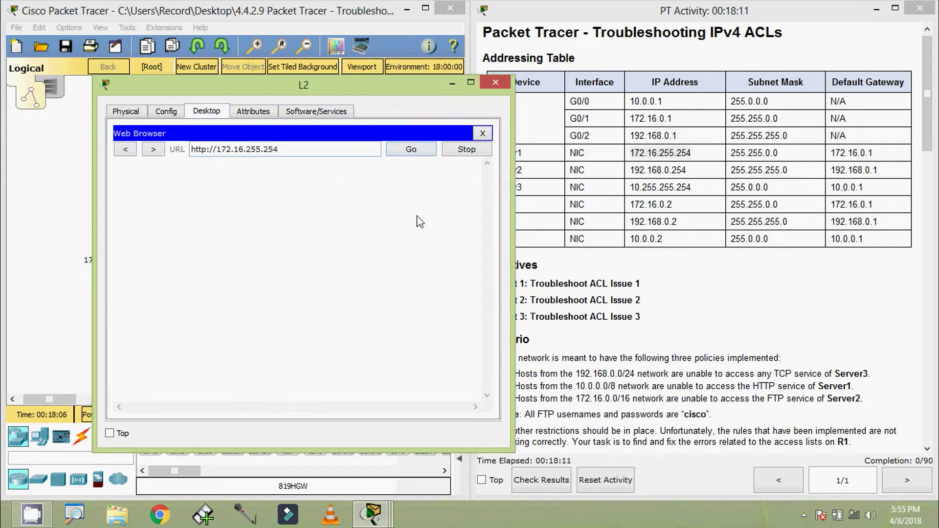
left_click_drag(352, 87, 319, 62)
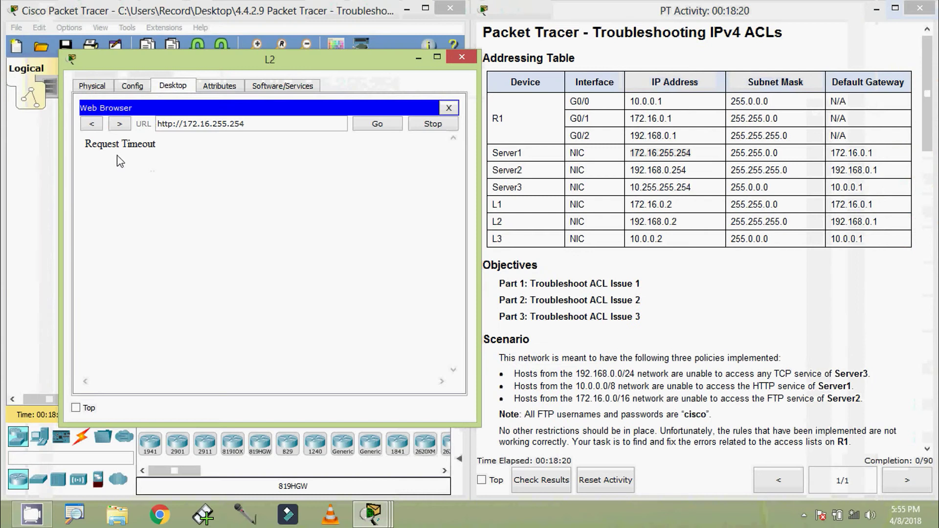
left_click(810, 52)
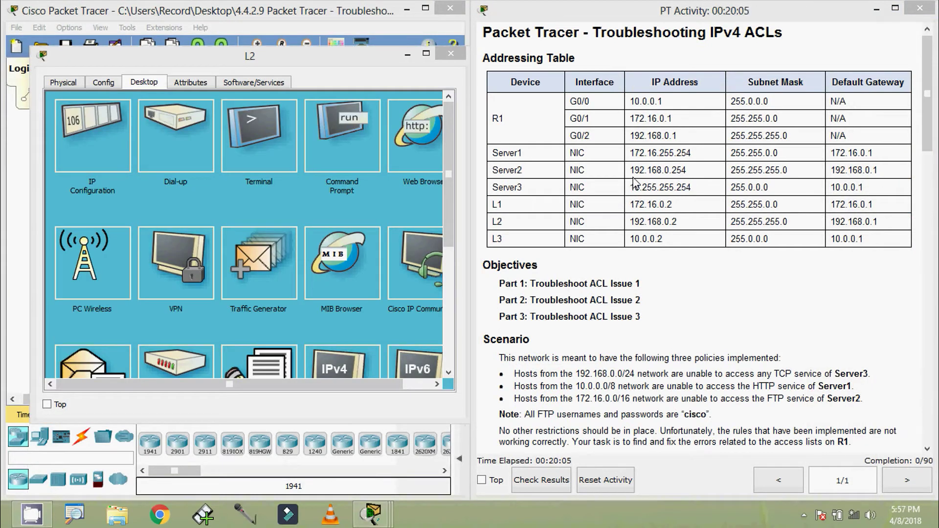
- Load Server2's page at 192.168.0.254 in L2's web browser successfully
left_click_drag(632, 171, 686, 170)
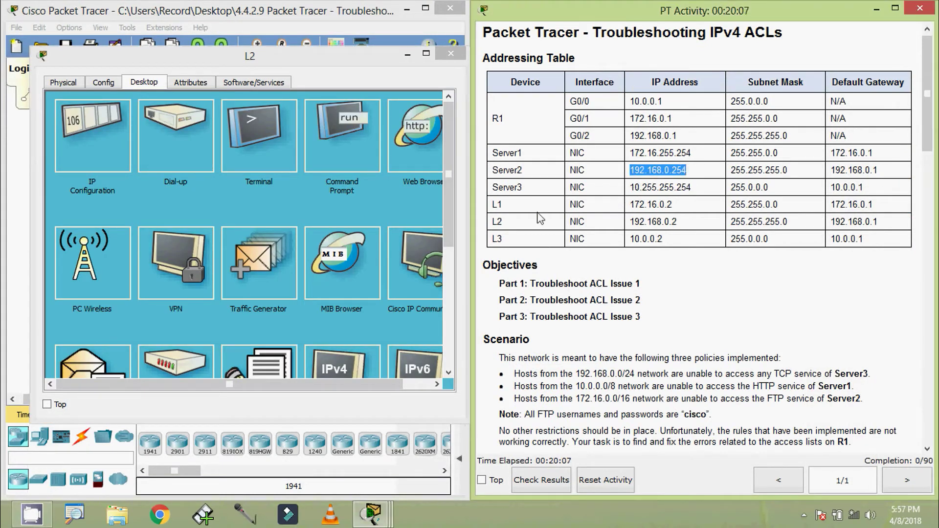
left_click(413, 152)
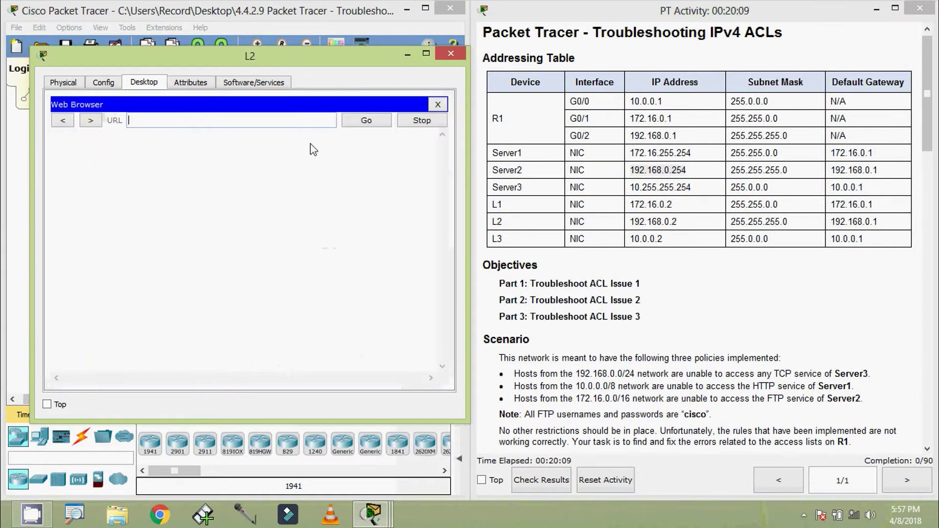
type("192.168.0.254")
left_click(355, 121)
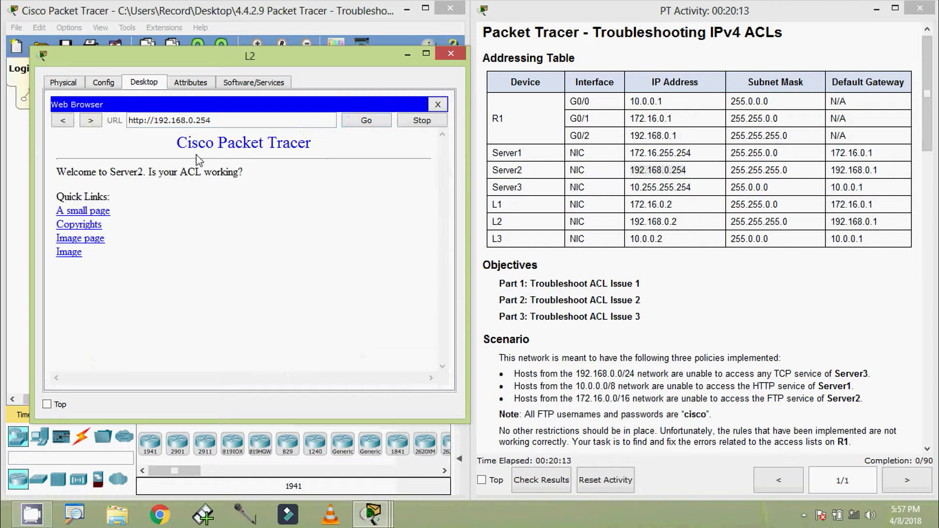
left_click(438, 104)
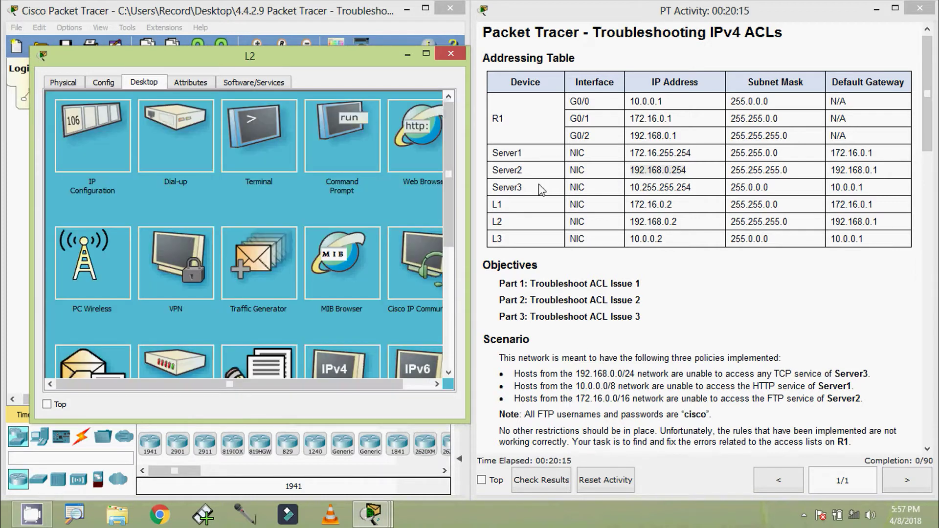
- Browse from L2 to Server3's address 10.255.255.254
left_click_drag(629, 187, 700, 191)
key("ctrl+c")
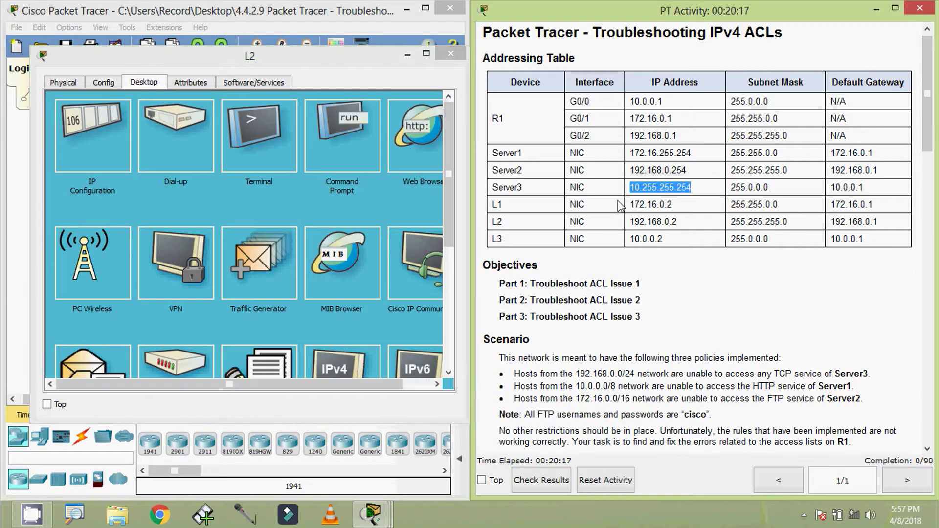
left_click(411, 136)
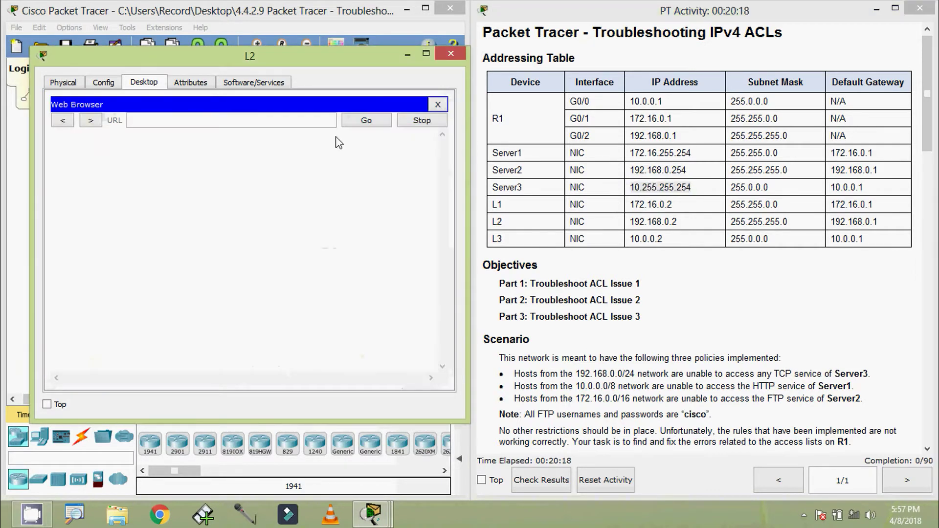
left_click(311, 122)
key("ctrl+v")
left_click(366, 120)
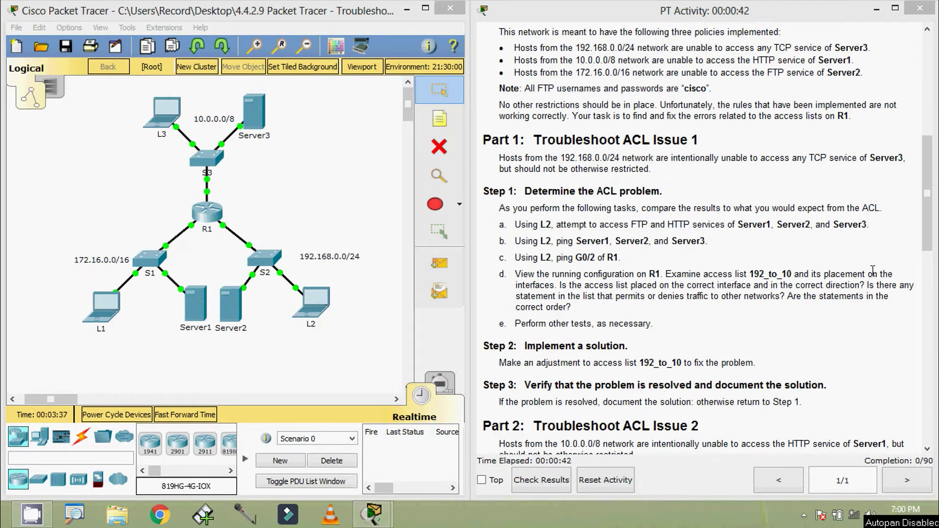
- Copy Server1's IP 172.16.255.254 and open L2's command prompt beside the addressing table
left_click_drag(929, 239, 929, 140)
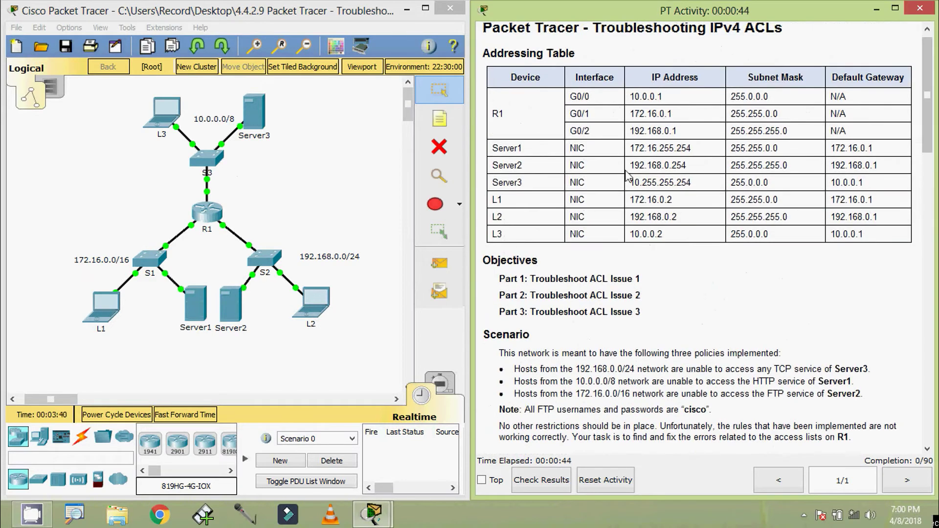
left_click_drag(633, 149, 692, 146)
key("ctrl+c")
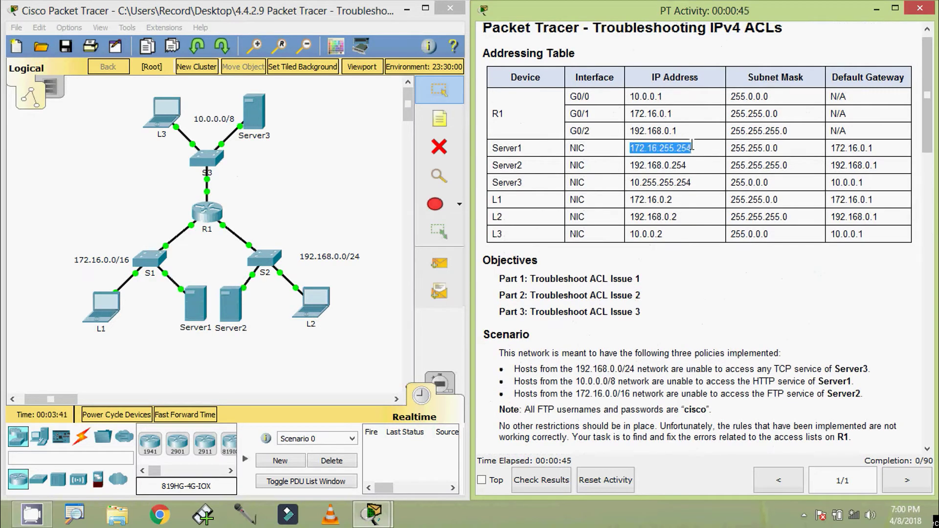
double_click(323, 307)
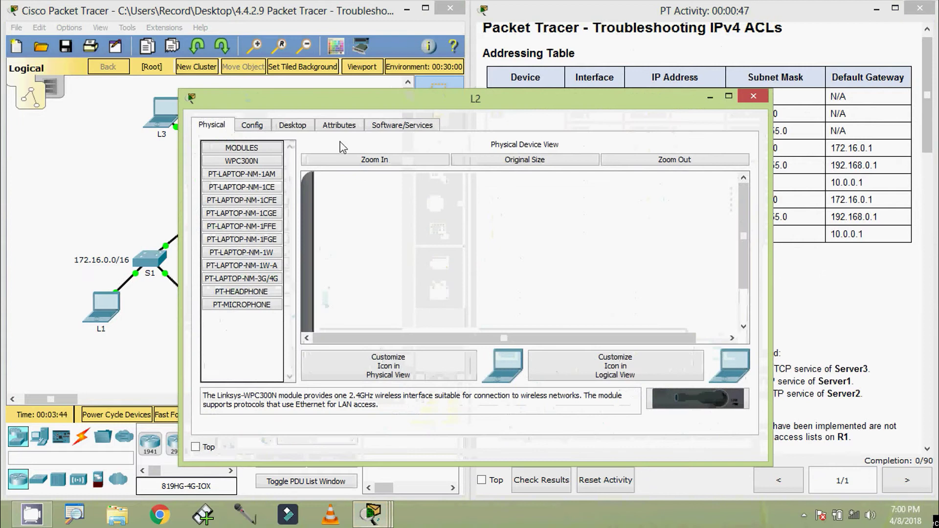
left_click(294, 126)
left_click(585, 183)
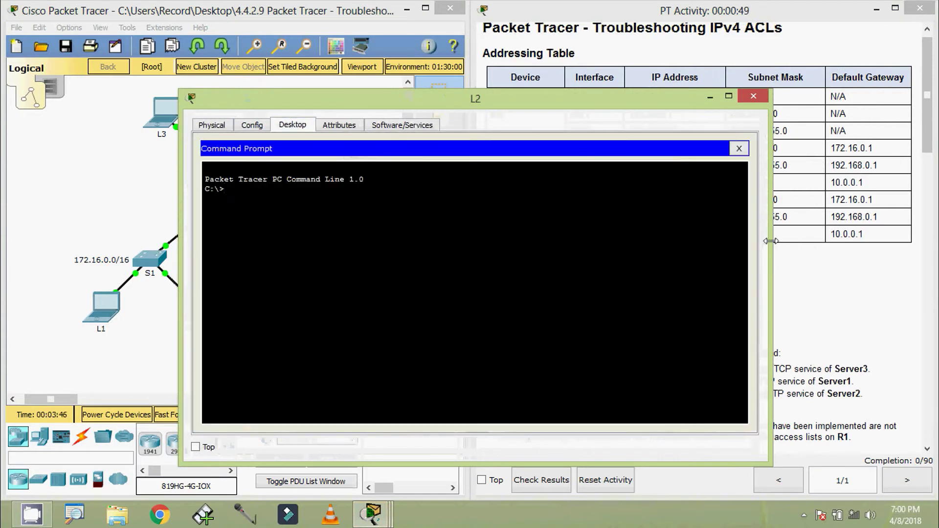
left_click_drag(770, 241, 609, 241)
left_click_drag(460, 105, 360, 63)
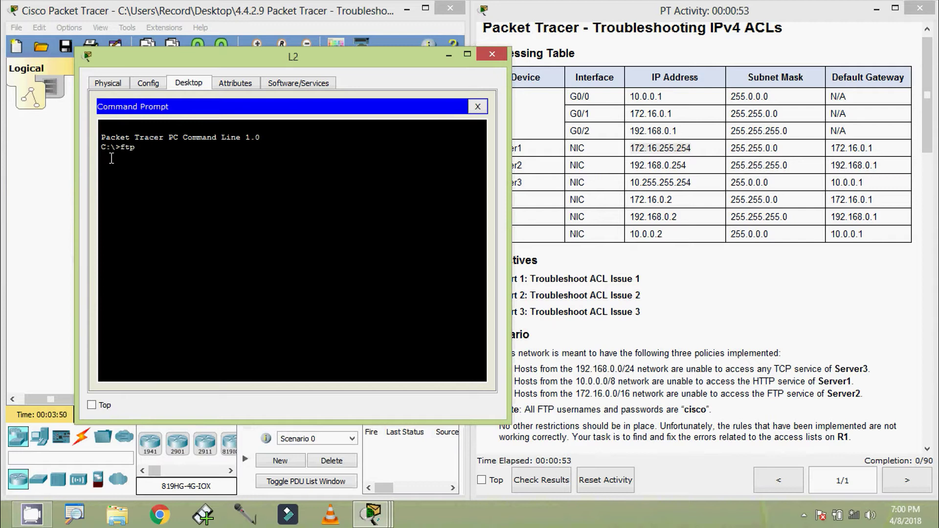
- Run ftp 172.16.255.254 from L2; the connection times out
type("ftp")
right_click(145, 147)
left_click(171, 174)
key("Return")
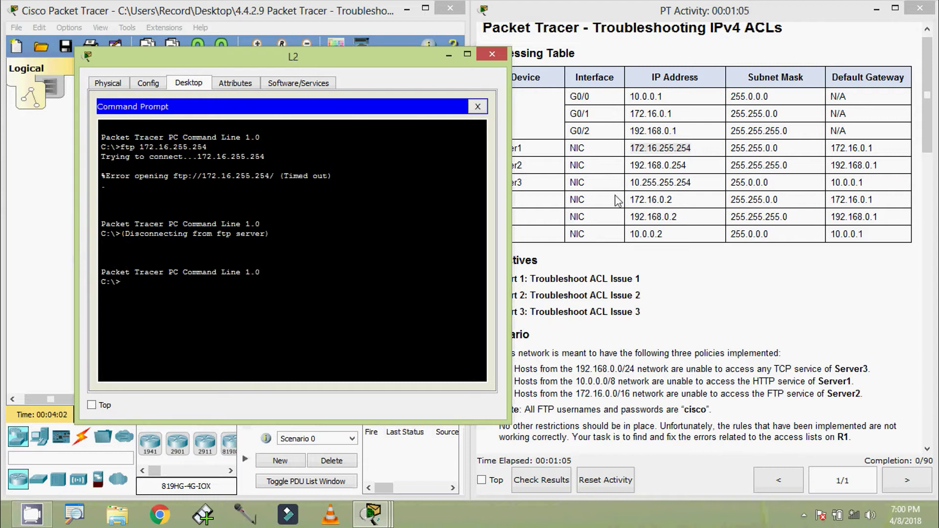
left_click_drag(631, 167, 685, 167)
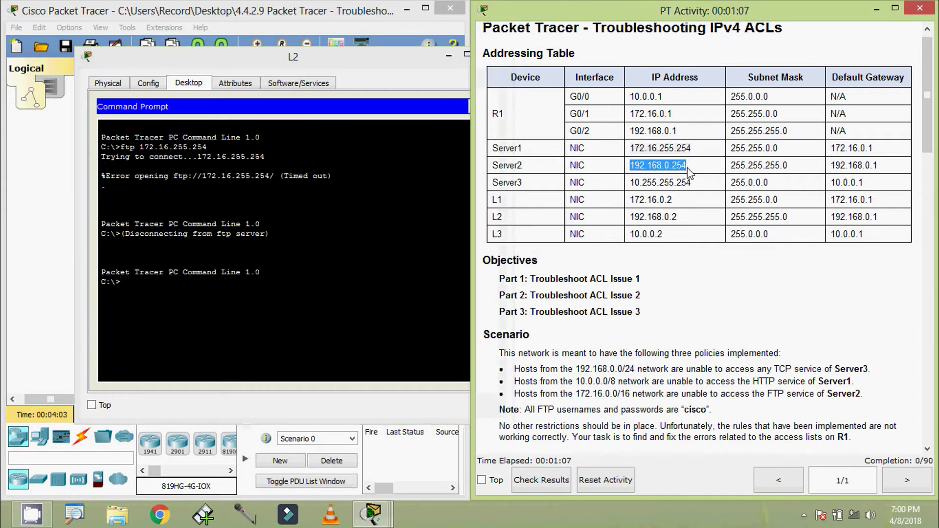
- FTP from L2 to Server2 at 192.168.0.254, log in with the lab credentials, then quit
left_click(166, 293)
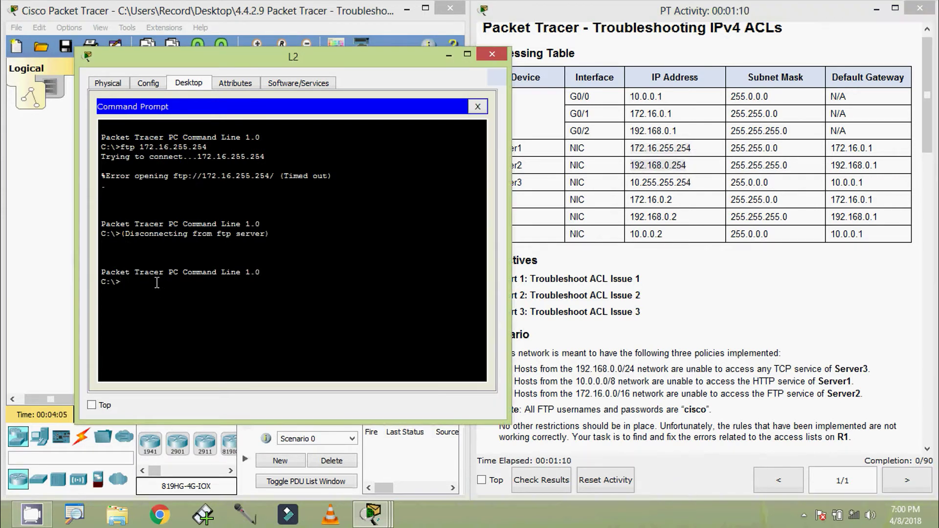
key("BackSpace")
right_click(156, 283)
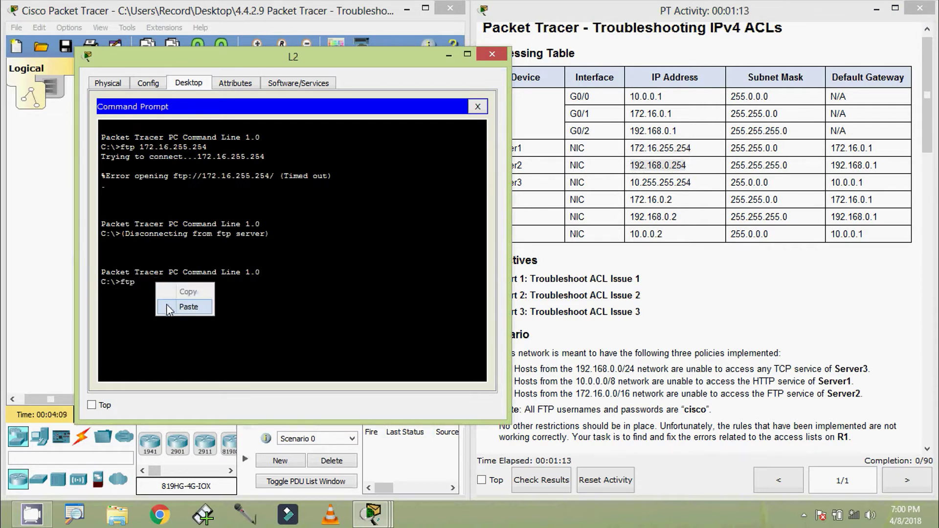
left_click(166, 305)
key("Return")
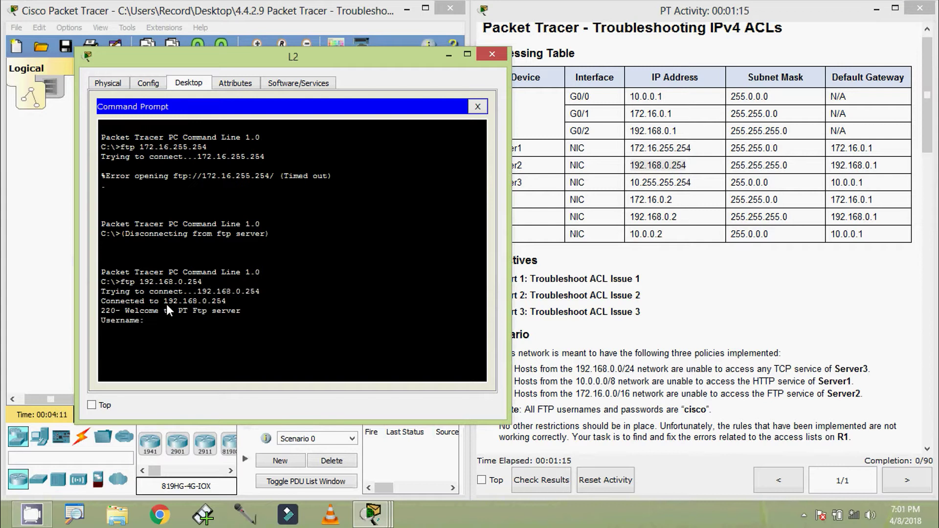
type("cisco")
key("Return")
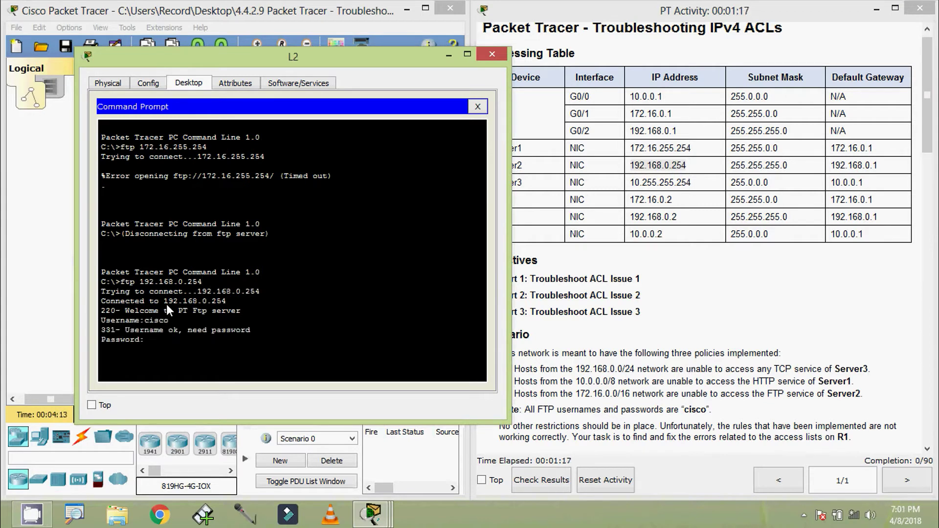
type("cisco")
key("Return")
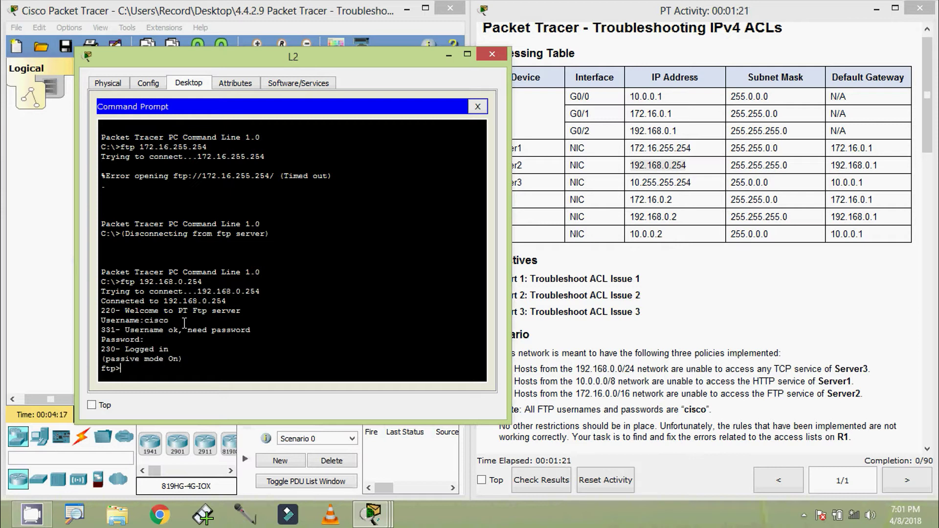
type("quit")
key("Return")
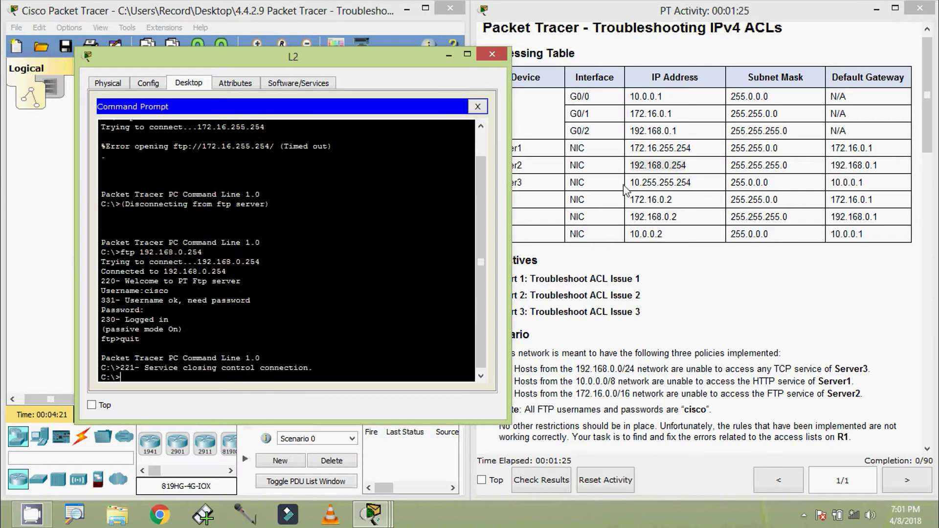
- Attempt an FTP connection from L2 to Server3 at 10.255.255.254
left_click_drag(630, 183, 693, 182)
key("ctrl+c")
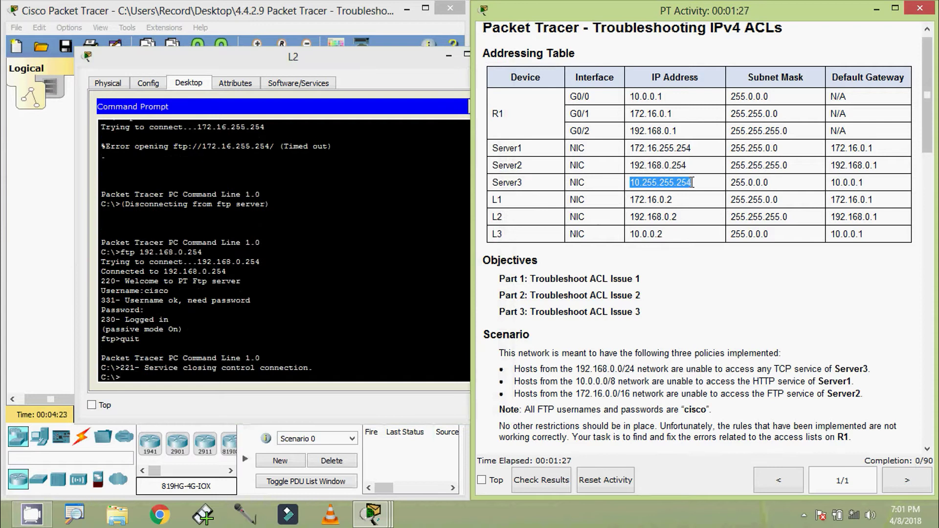
left_click(160, 389)
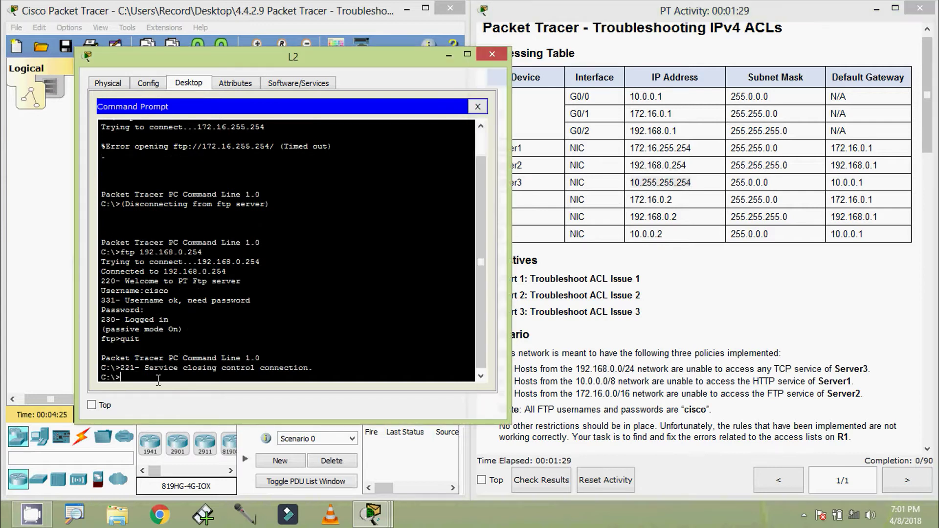
type("ftp")
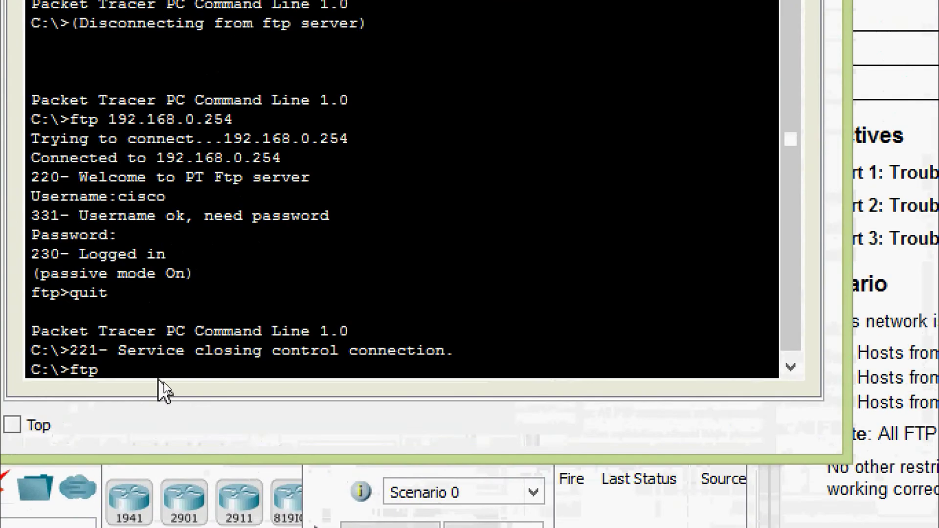
right_click(173, 389)
left_click(193, 419)
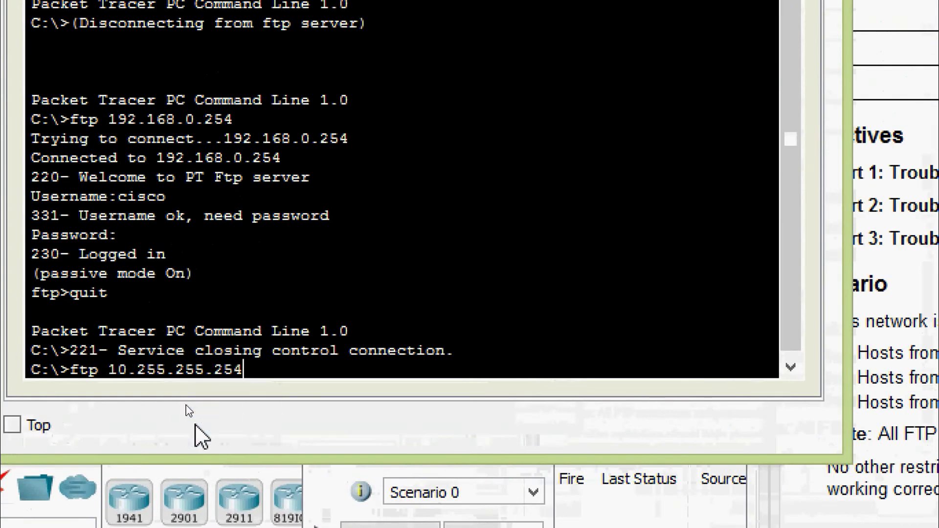
key("Return")
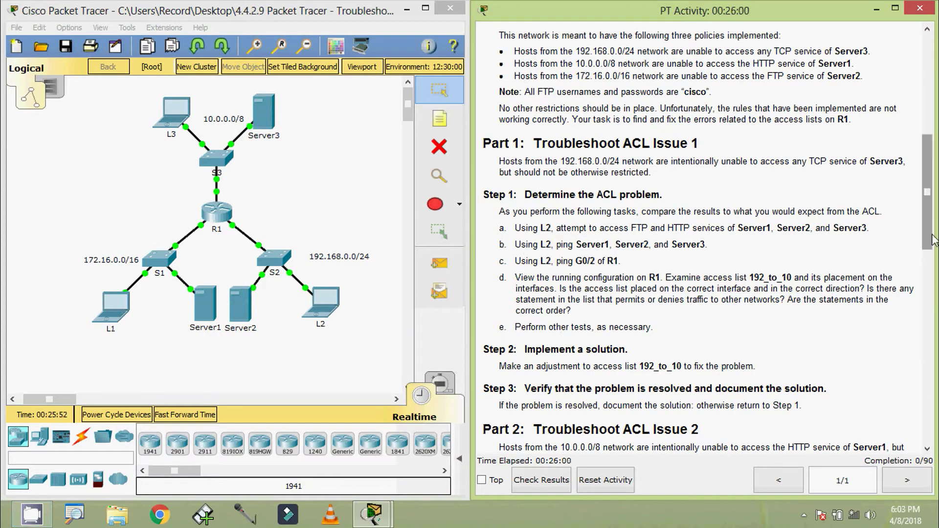
left_click_drag(934, 239, 934, 142)
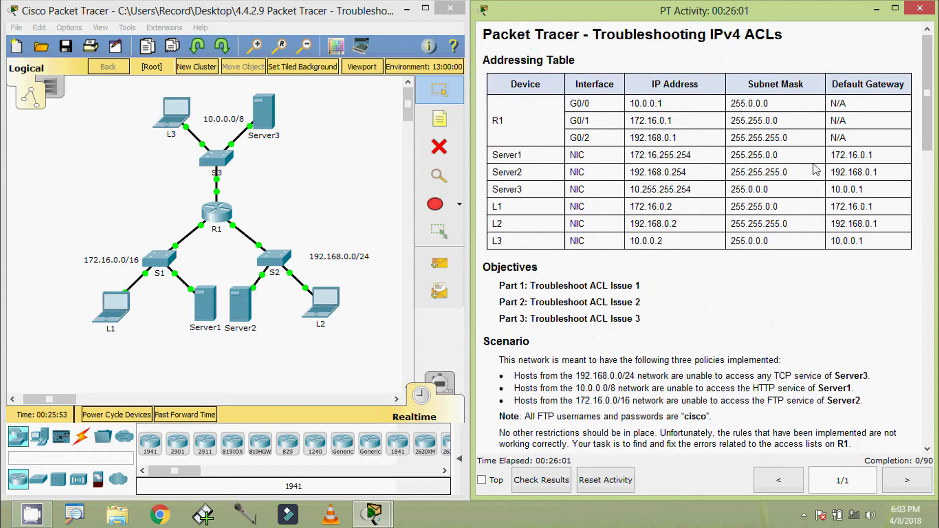
- Open L2's command prompt beside the addressing table and copy Server1's IP 172.16.255.254
left_click(314, 313)
left_click(537, 212)
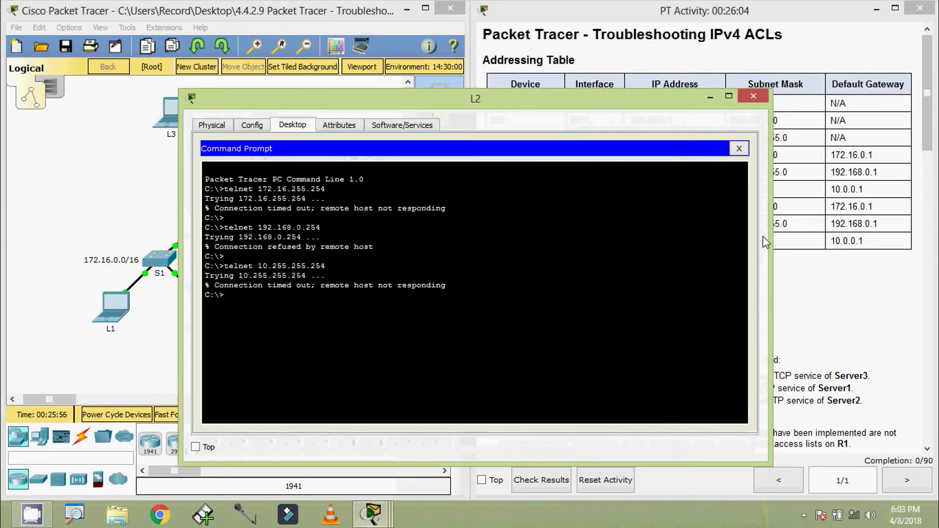
left_click_drag(766, 242, 558, 243)
left_click_drag(444, 102, 346, 56)
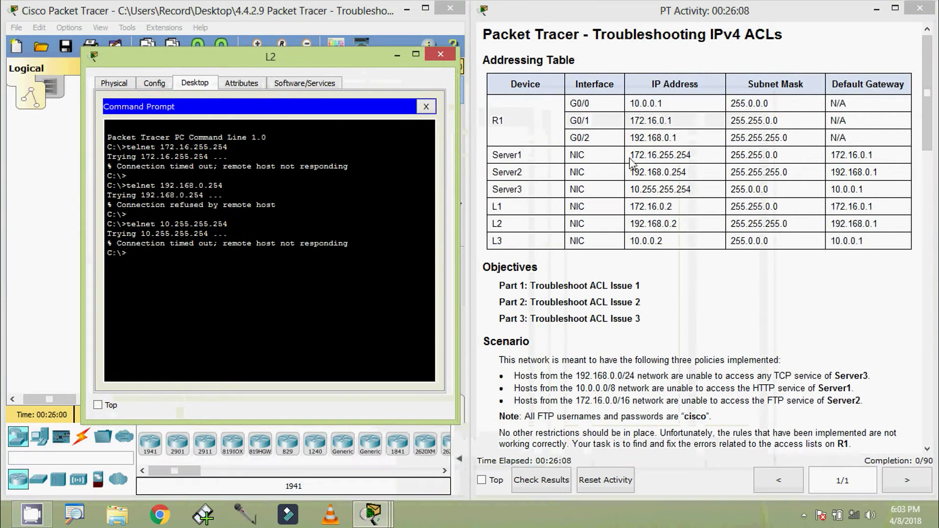
left_click_drag(629, 157, 699, 156)
key("ctrl+c")
left_click(151, 255)
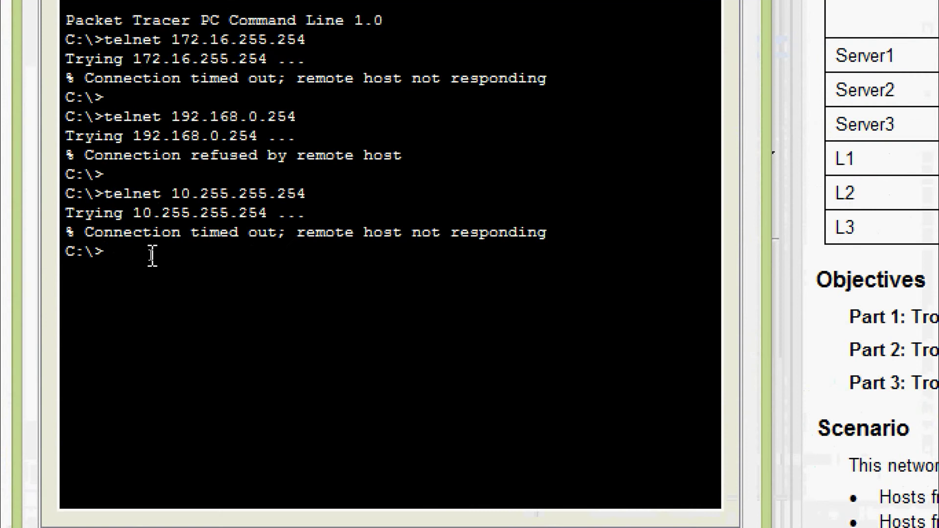
- Ping Server1 at 172.16.255.254 from L2; it is unreachable
type("ping")
right_click(170, 251)
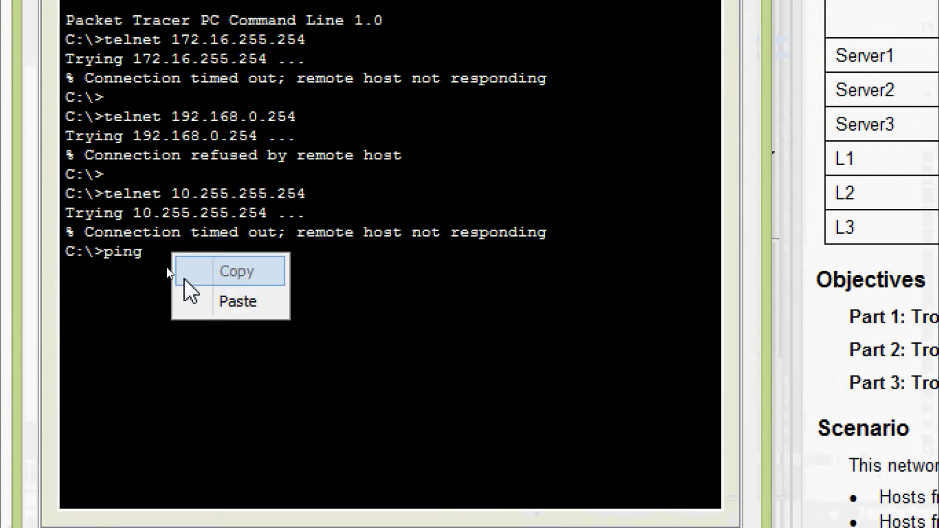
left_click(191, 302)
key("Return")
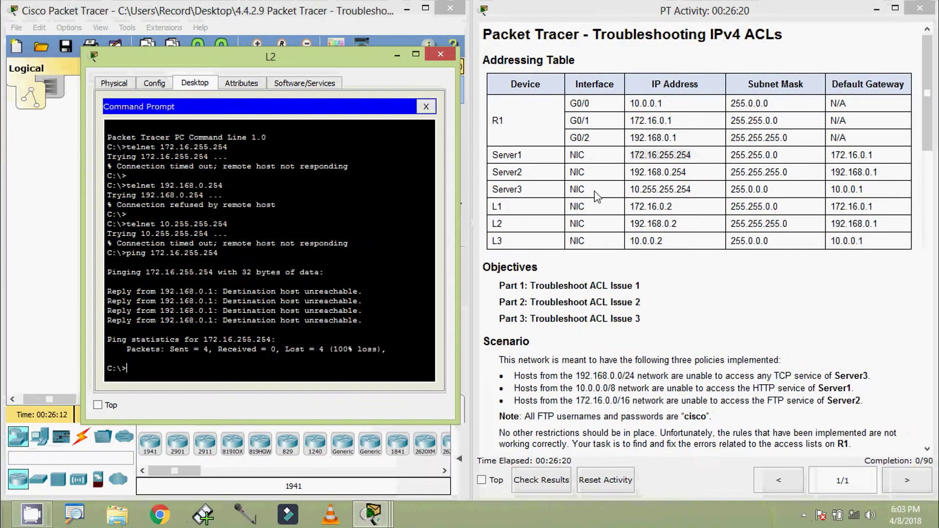
- Ping Server2 at 192.168.0.254 from L2; it replies
left_click_drag(633, 173, 691, 171)
key("ctrl+c")
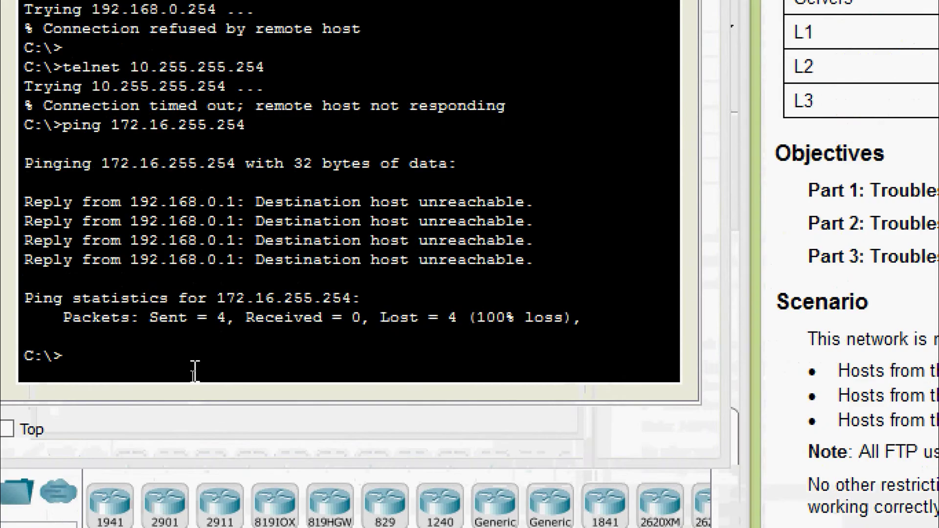
left_click(192, 375)
type("p")
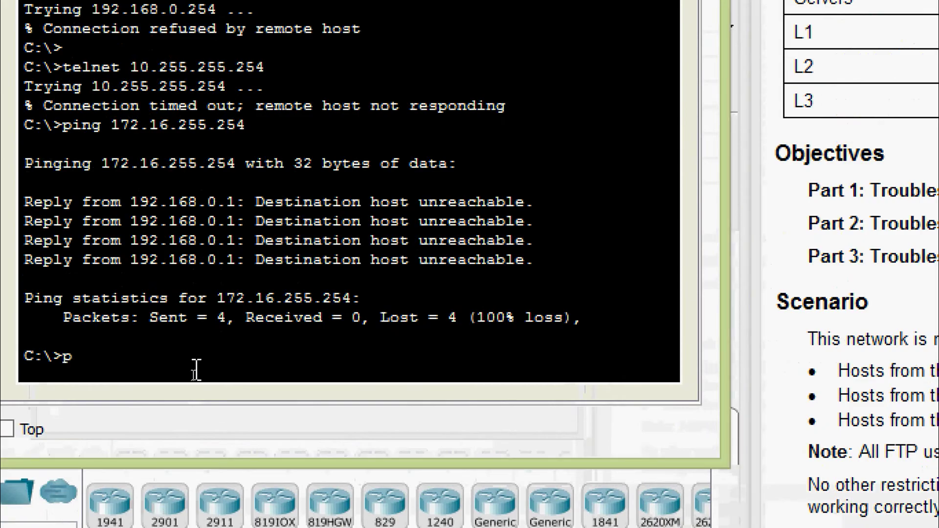
type("ing")
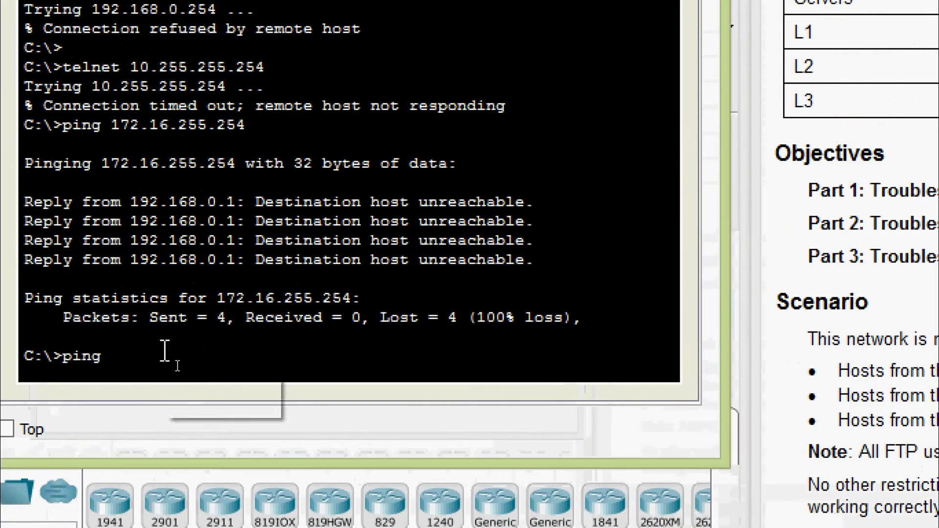
right_click(166, 353)
left_click(193, 395)
key("Return")
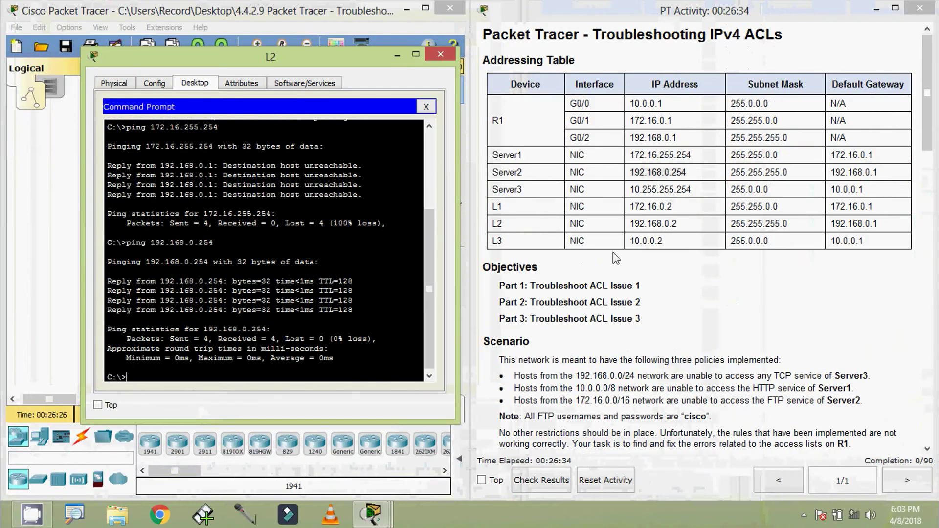
- Ping Server3 at 10.255.255.254 from L2; it is unreachable
left_click_drag(630, 190, 691, 190)
key("ctrl+c")
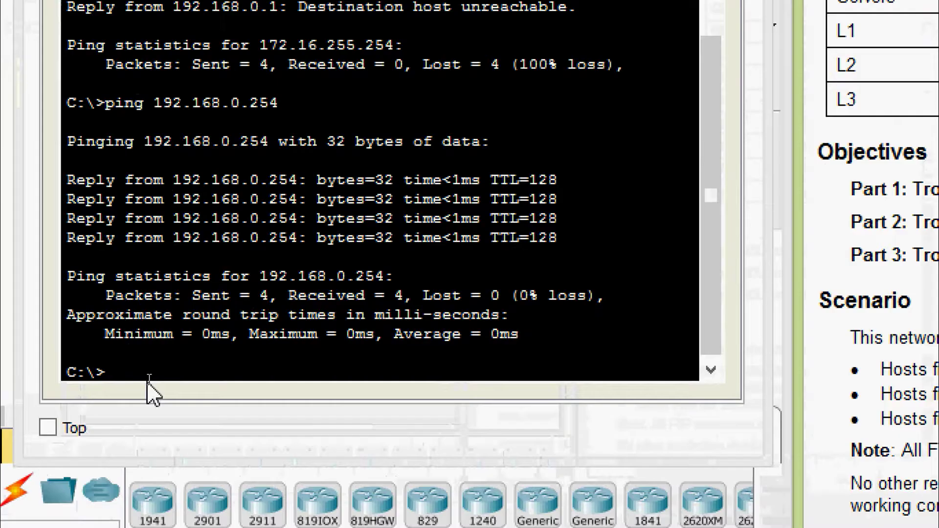
left_click(149, 379)
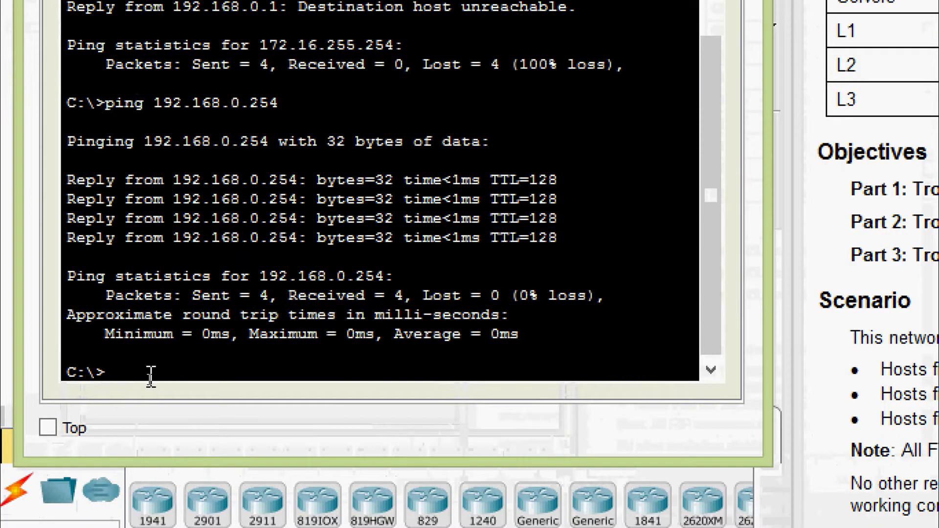
type("ping")
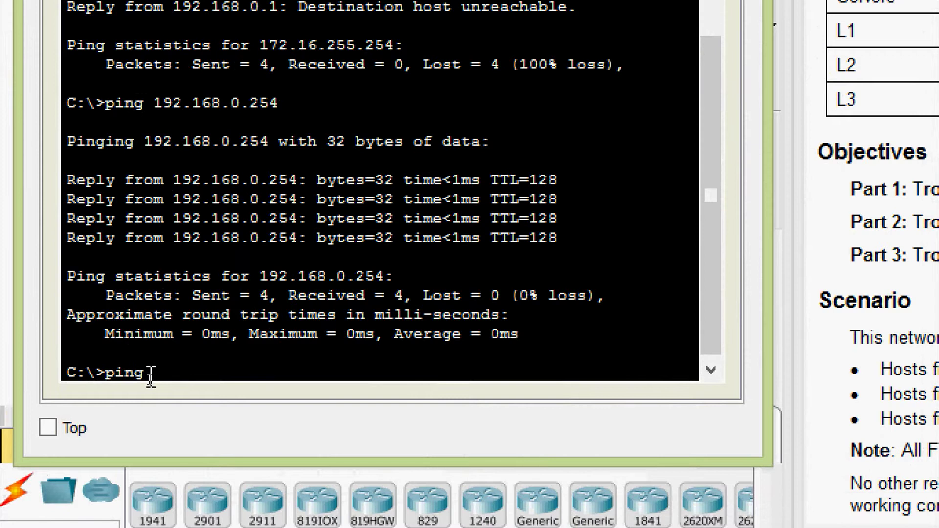
right_click(151, 376)
left_click(203, 426)
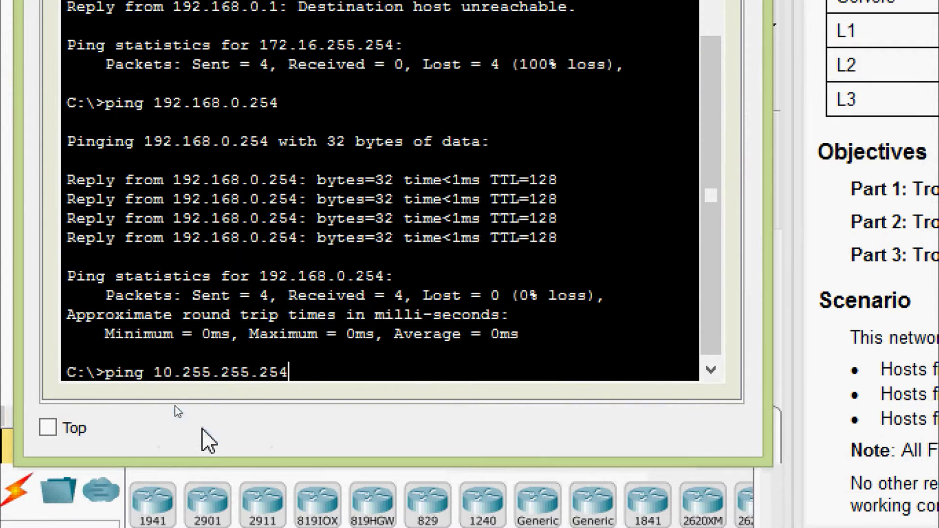
key("Return")
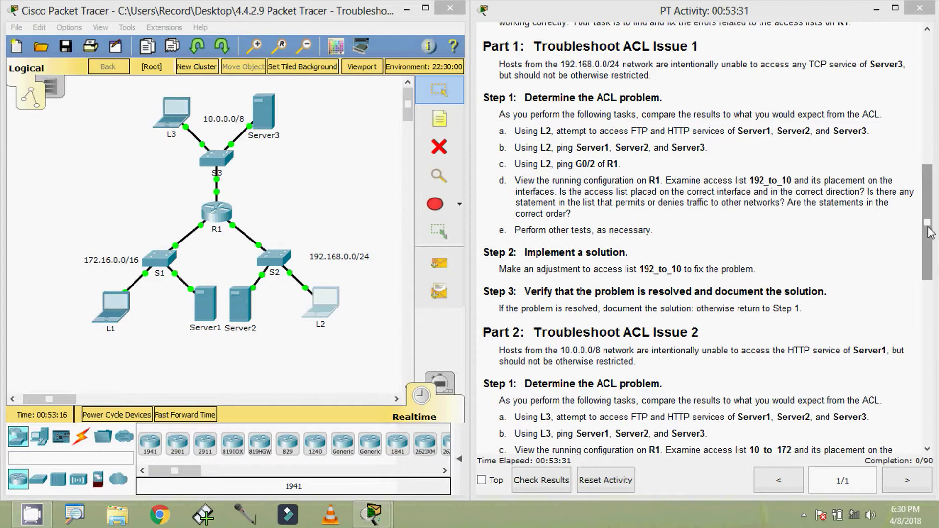
- Copy 192.168.0.1 from the table and ping it from L2's prompt; 100% loss
left_click_drag(927, 223, 930, 103)
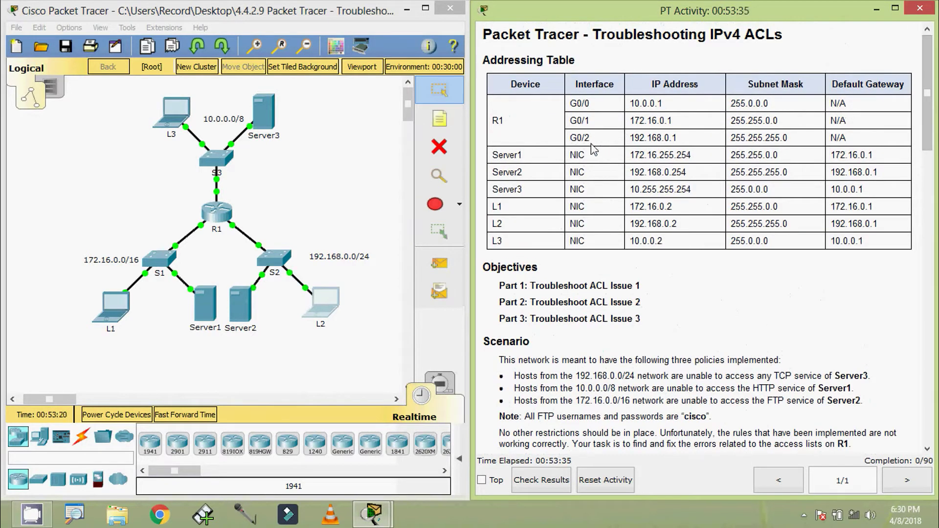
mouse_move(927, 142)
left_mouse_down()
mouse_move(927, 212)
mouse_move(928, 137)
left_mouse_up()
left_click_drag(630, 138, 679, 138)
key("ctrl+c")
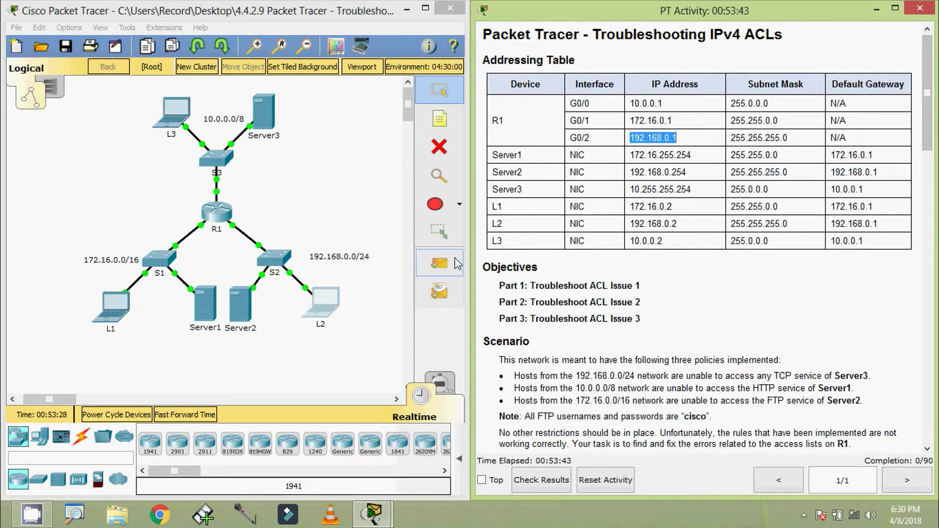
left_click(335, 313)
left_click(568, 200)
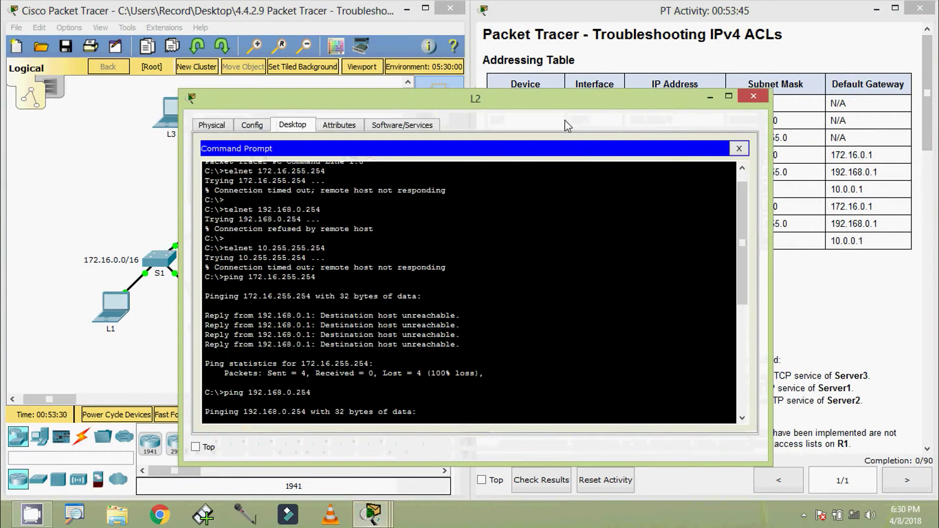
left_click_drag(562, 104, 577, 82)
scroll(321, 378, "down", 5)
scroll(321, 378, "down", 2)
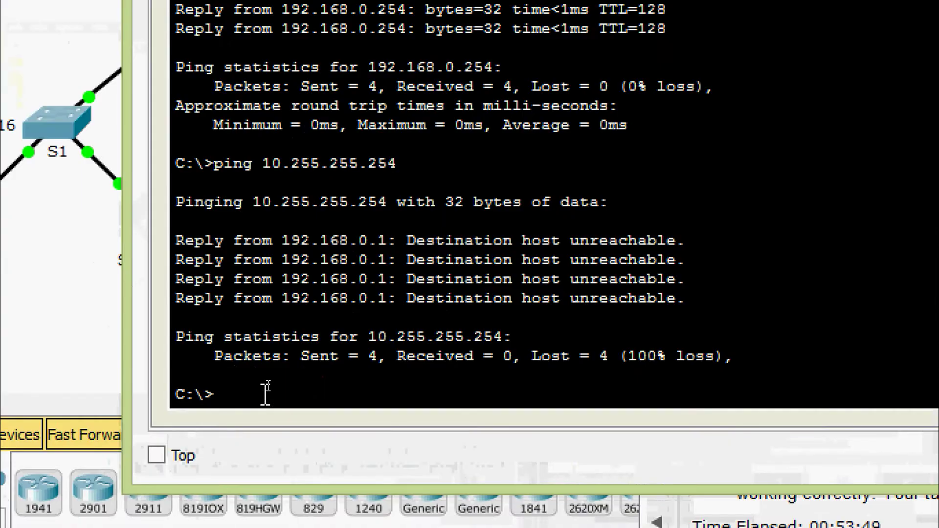
type("ping")
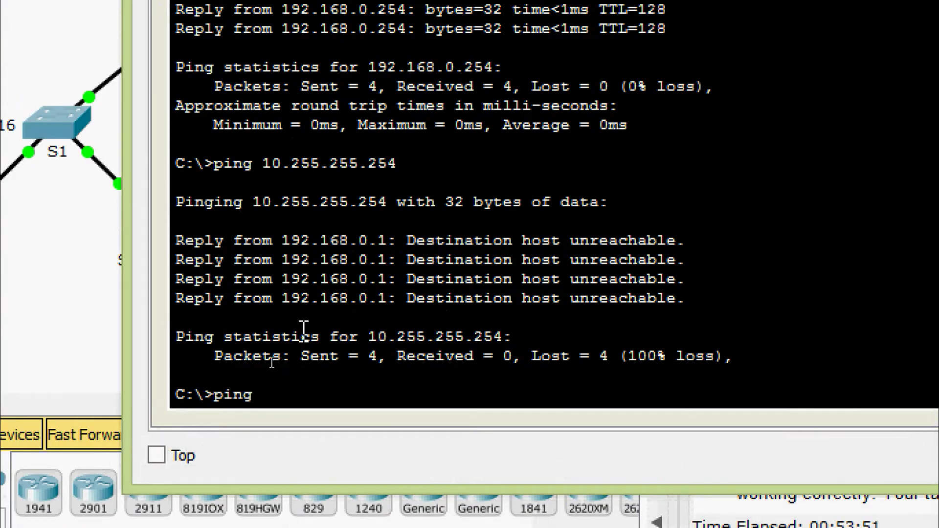
right_click(266, 390)
left_click(319, 435)
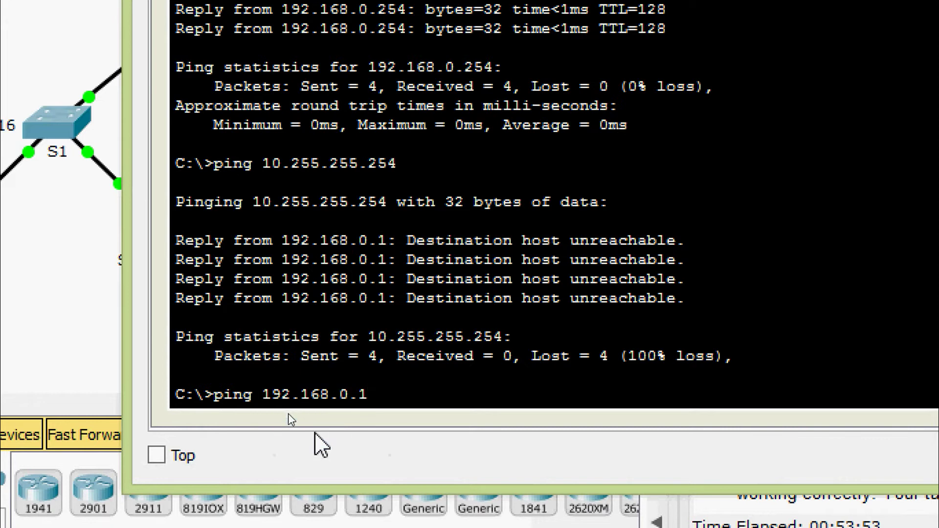
key("Return")
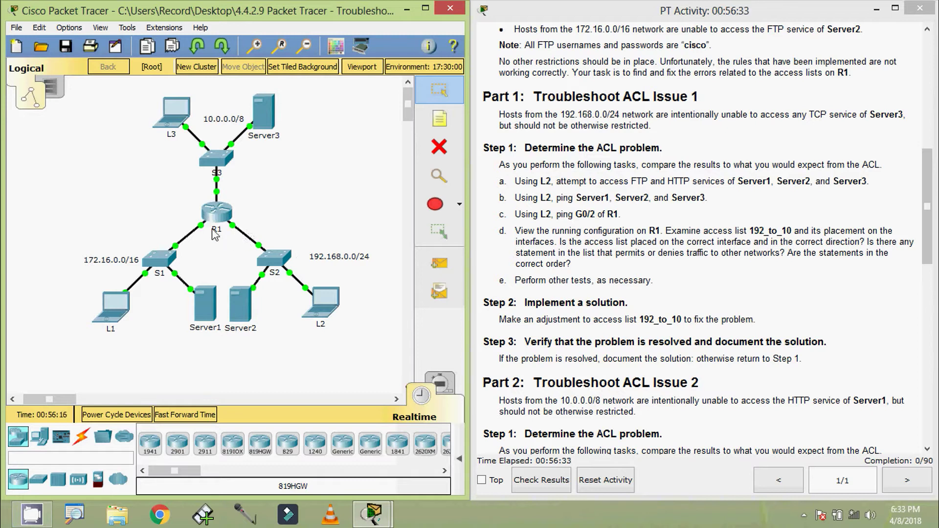
- Open router R1's device window from the topology
mouse_move(235, 233)
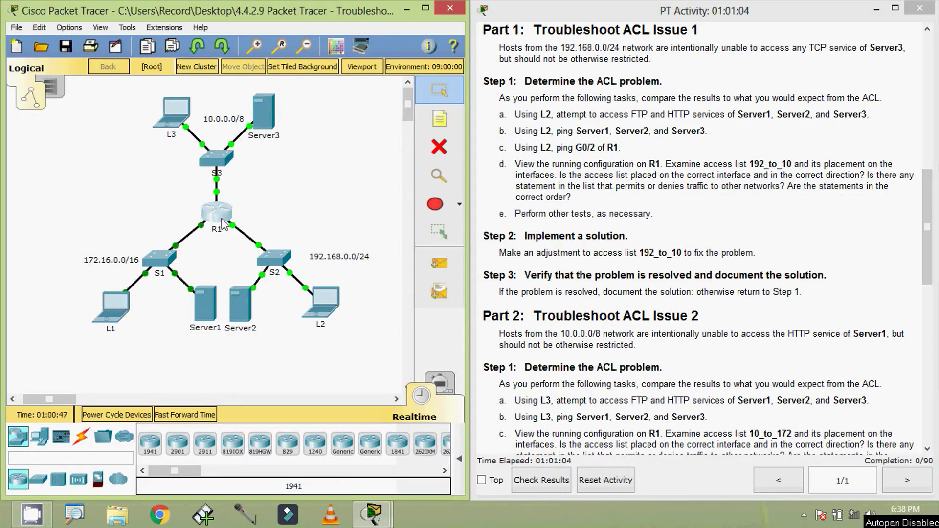
left_click(217, 213)
- In R1's CLI, enter enable mode and run show running-config
left_click(394, 107)
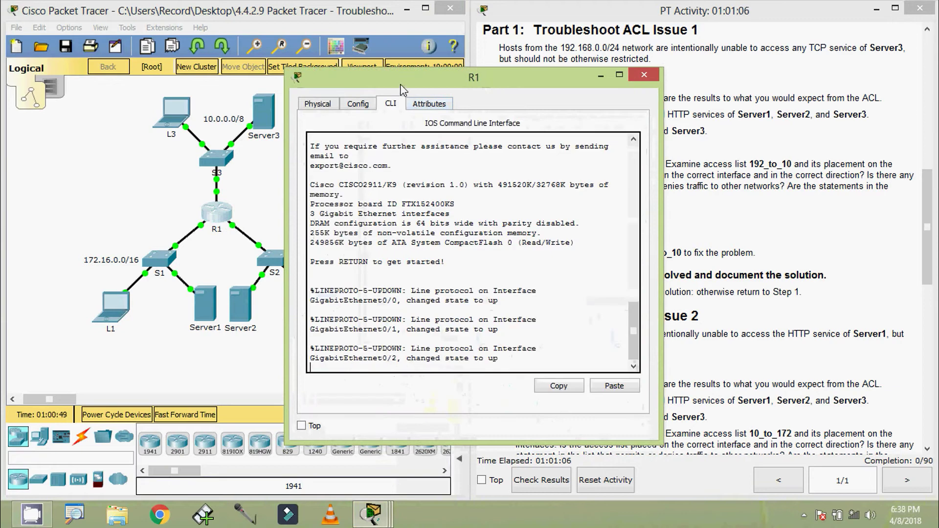
left_click_drag(404, 83, 405, 64)
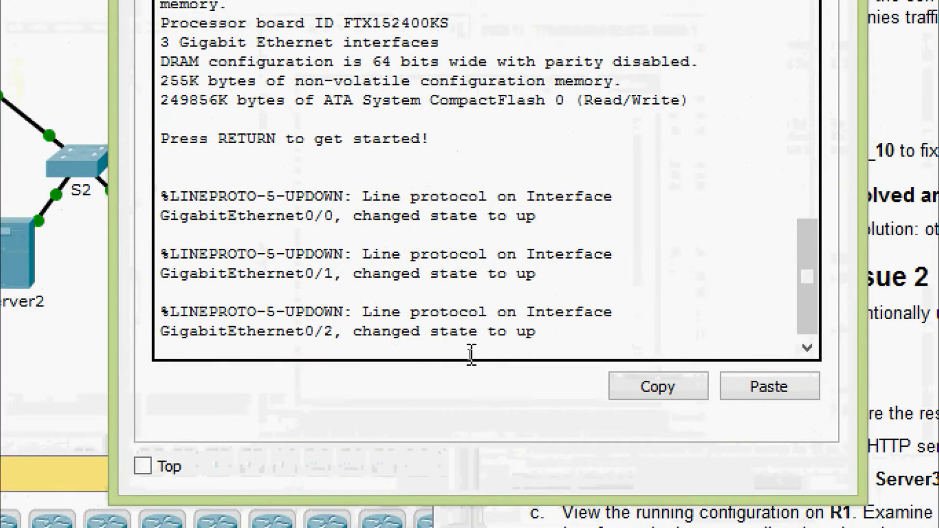
key("Return")
type("sena")
key("Tab")
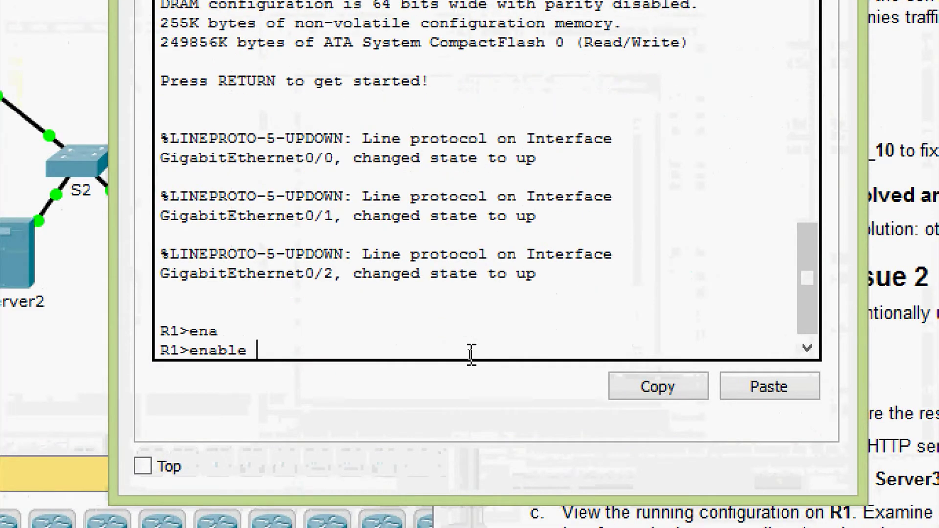
key("Return")
type("sh")
key("Tab")
type("ru")
key("Tab")
key("Return")
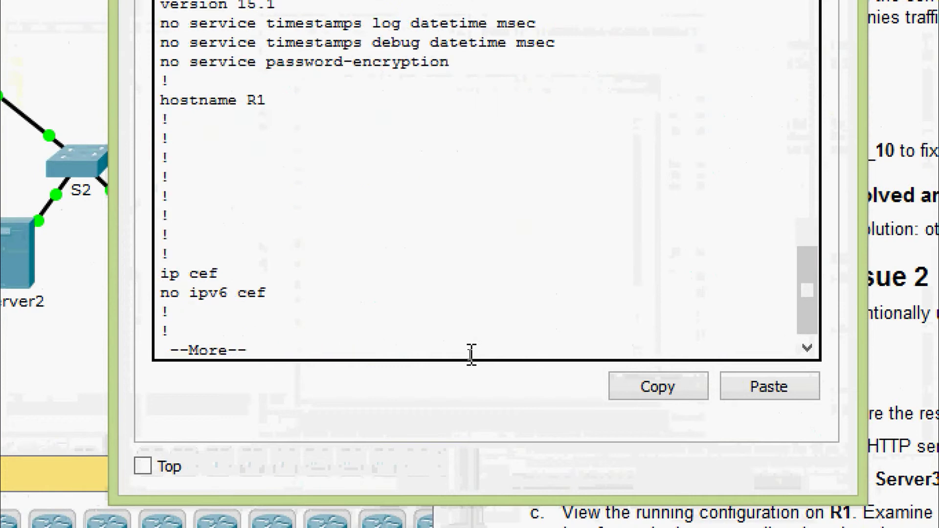
- Page through the configuration to the extended ACL 192_to_10 denying TCP to 10.255.255.254
key("space")
key("space")
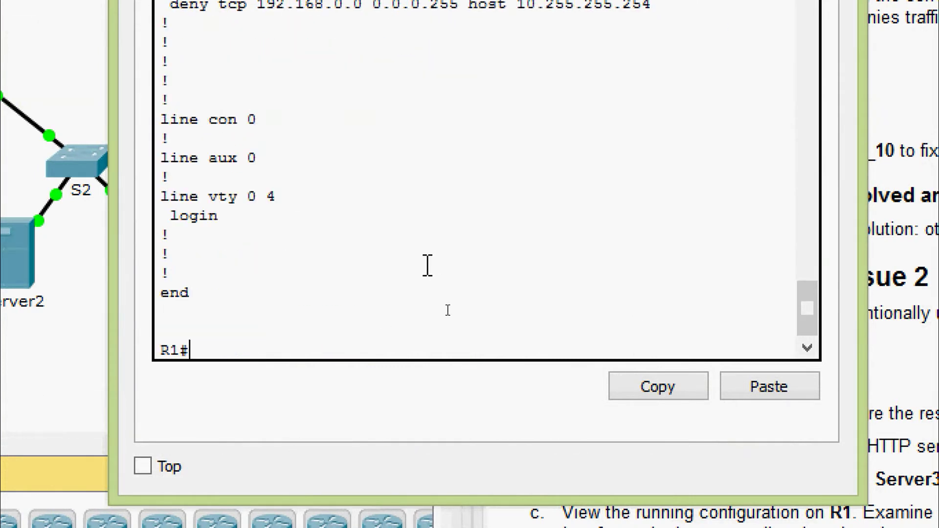
scroll(426, 266, "up", 6)
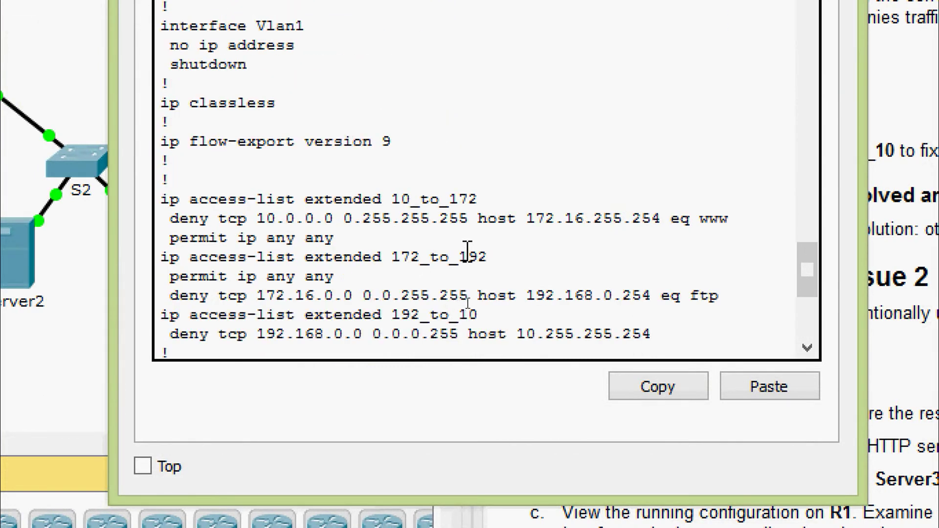
scroll(469, 254, "up", 4)
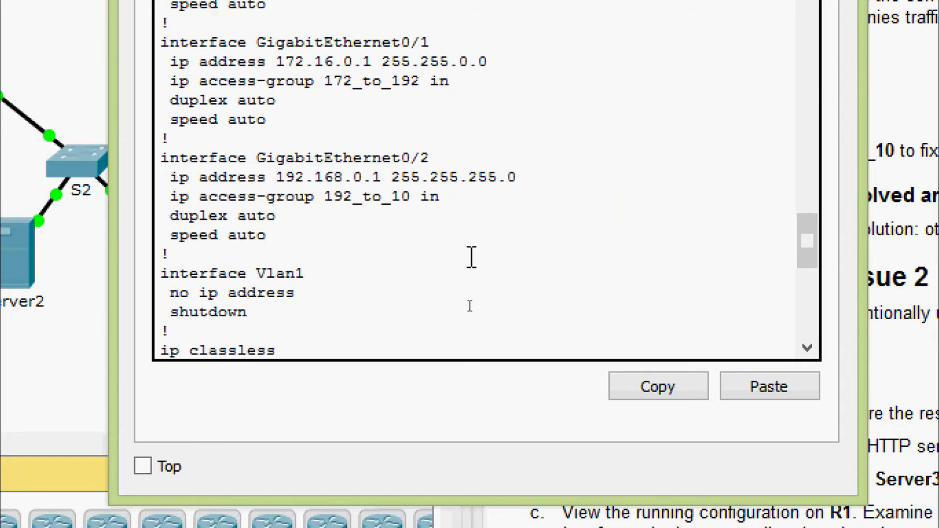
scroll(471, 257, "up", 1)
scroll(473, 259, "down", 5)
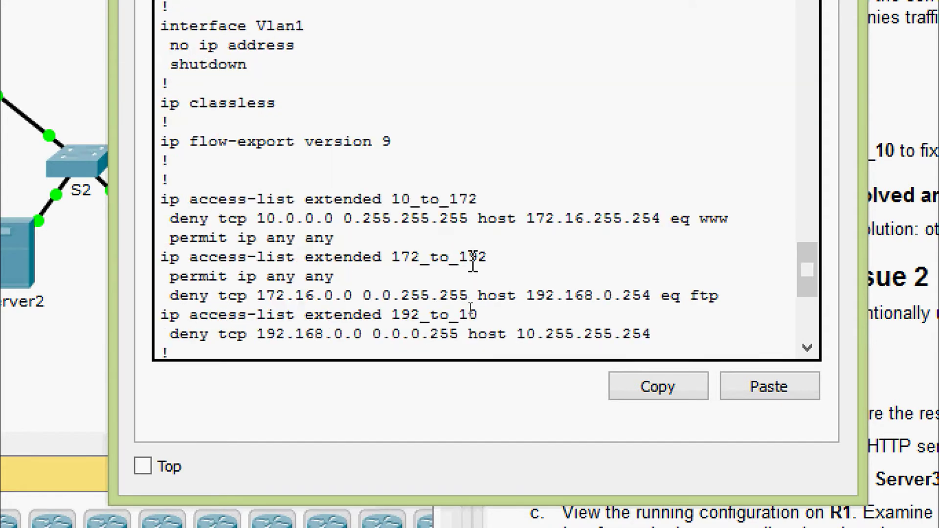
scroll(473, 265, "down", 2)
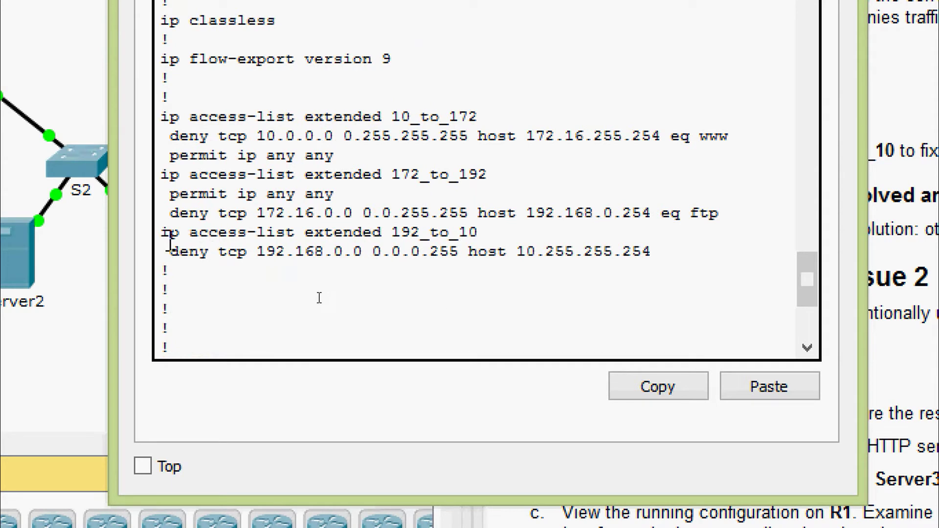
left_click_drag(308, 234, 390, 234)
left_click(394, 235)
left_click_drag(479, 234, 498, 253)
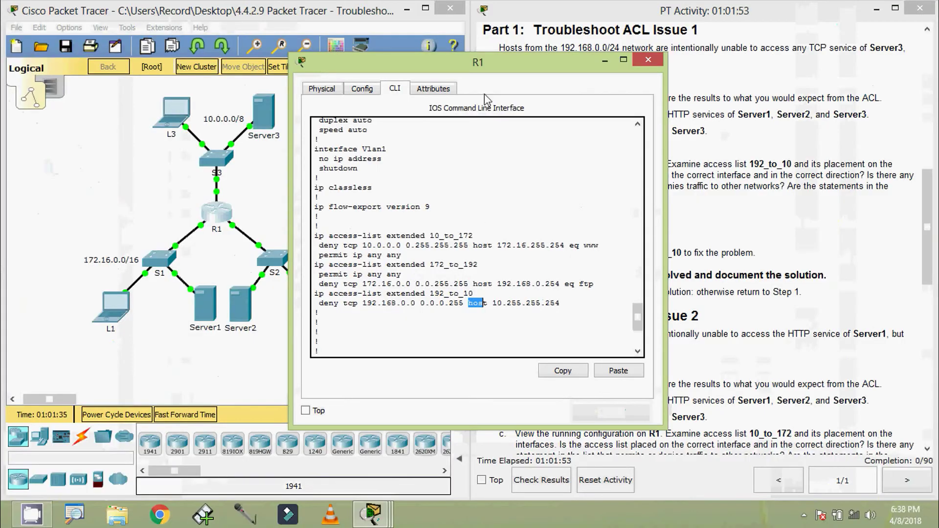
left_click_drag(446, 71, 603, 87)
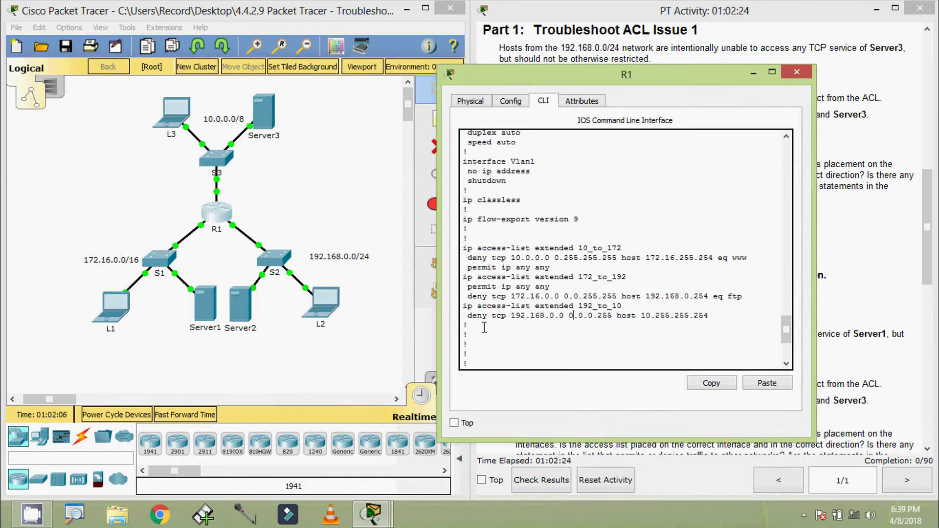
- Highlight the deny tcp entry of access list 192_to_10 in R1's running-config
left_click_drag(490, 320, 511, 318)
left_click(556, 322)
left_click_drag(474, 321, 706, 319)
scroll(551, 292, "up", 6)
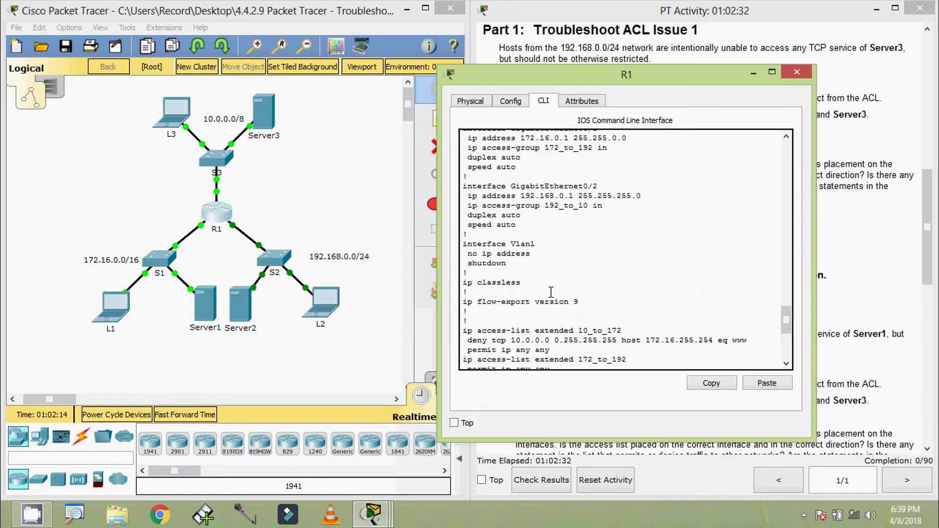
scroll(547, 283, "up", 3)
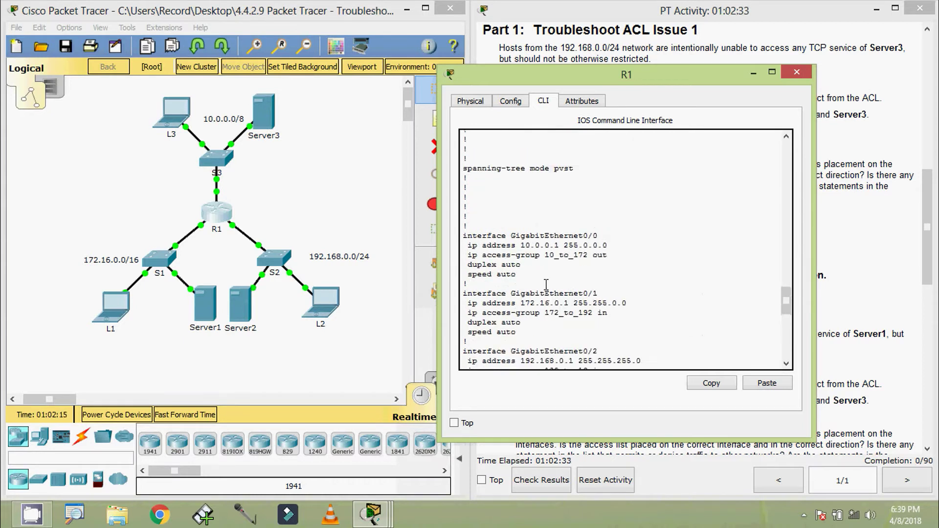
- Compare the GigabitEthernet0/2 access-group line with the 192_to_10 deny tcp statement
left_click(251, 225)
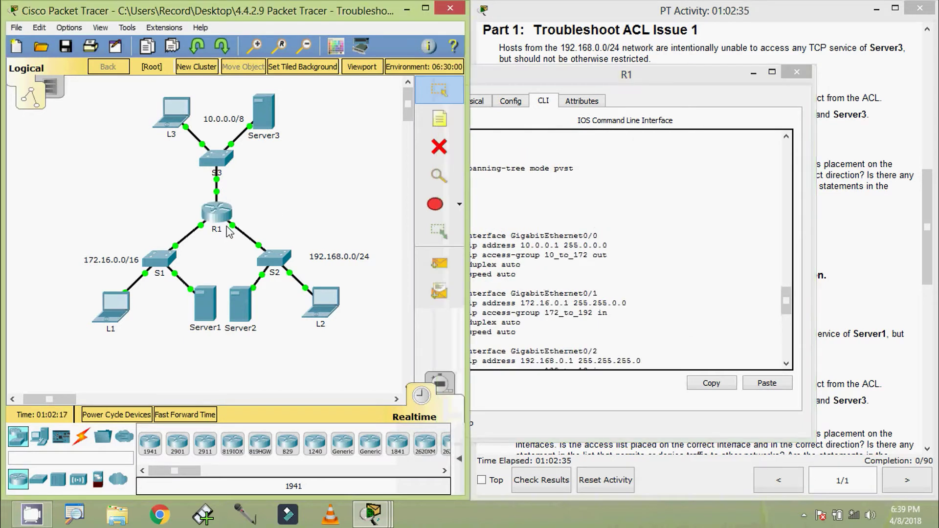
left_click(581, 290)
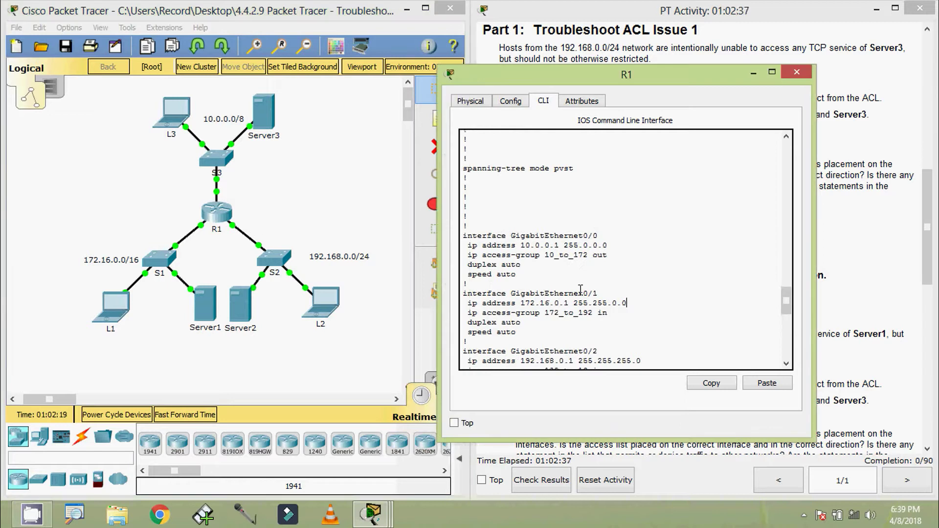
scroll(575, 287, "down", 3)
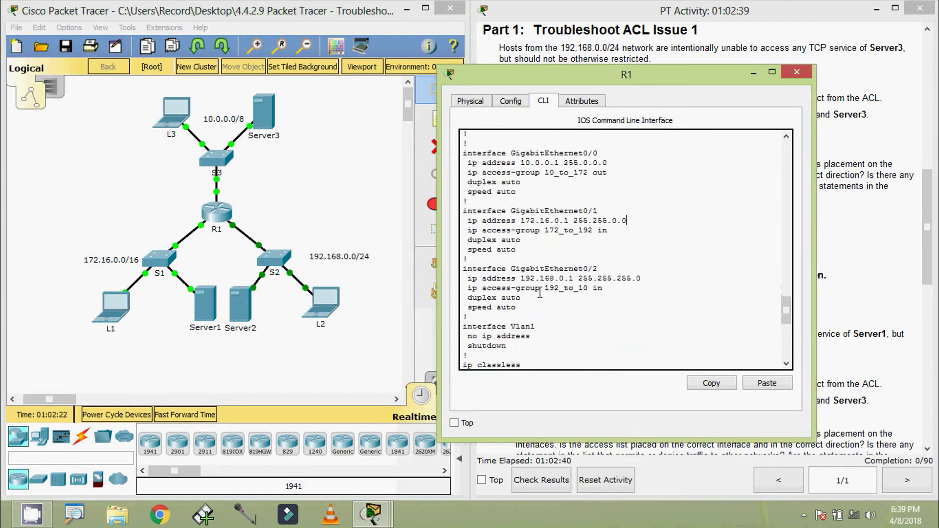
left_click_drag(463, 288, 604, 290)
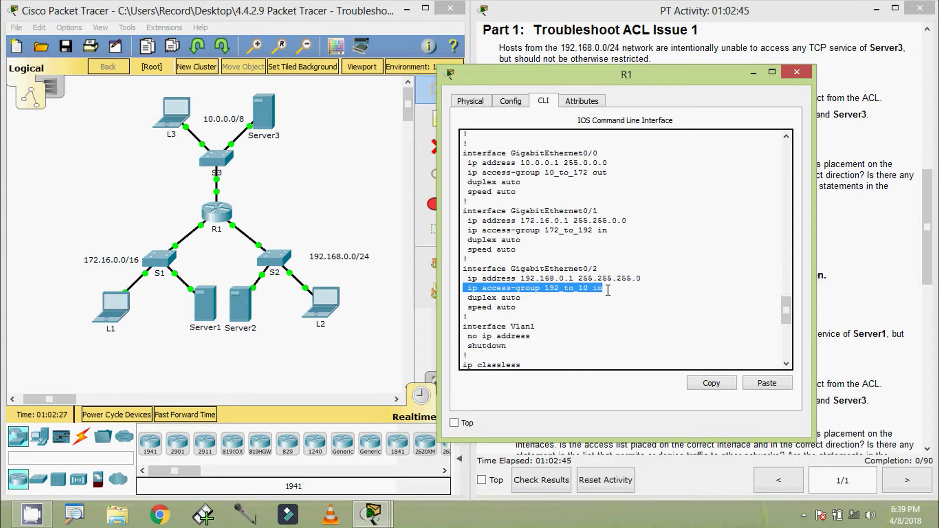
left_click(613, 288)
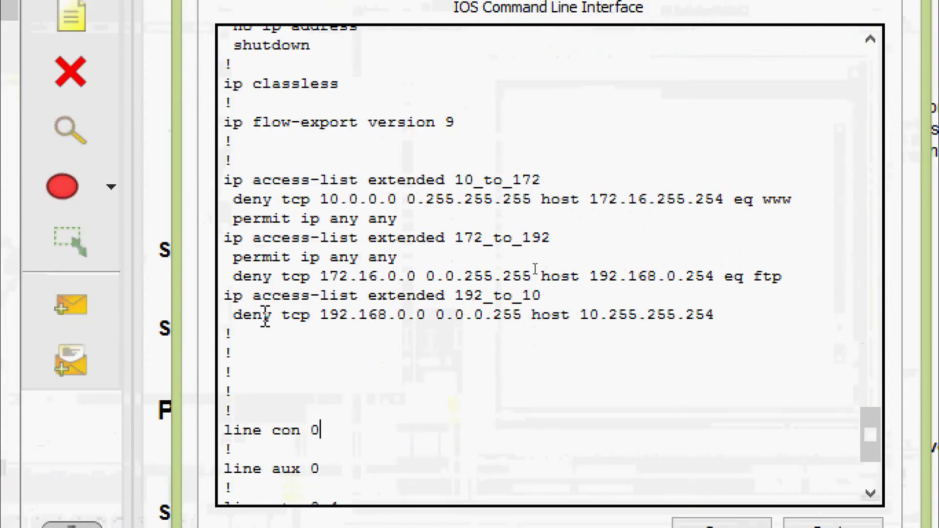
left_click_drag(235, 315, 376, 319)
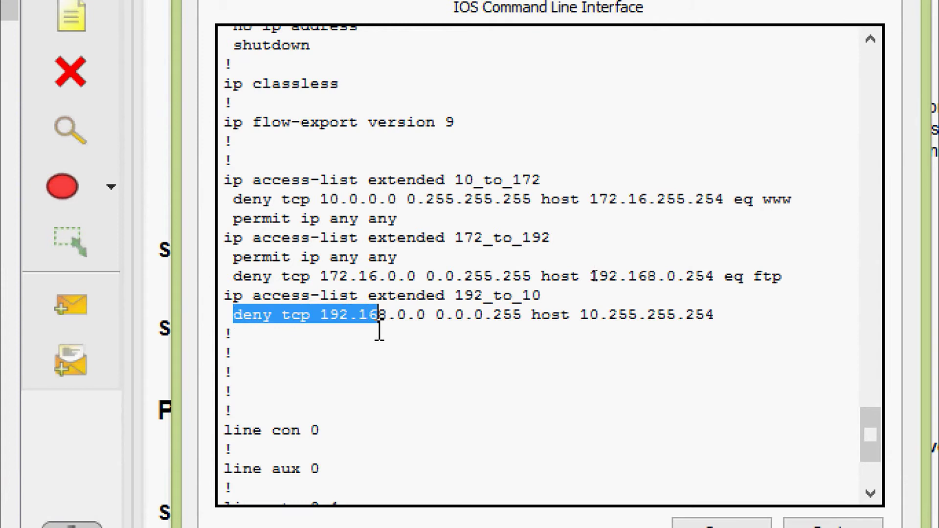
left_click(383, 344)
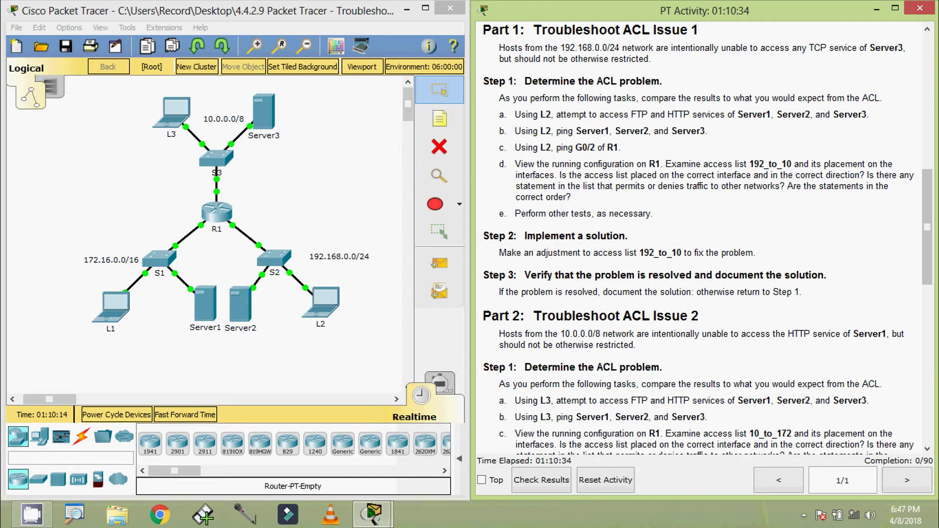
- Run show ip access-lists in R1's CLI
left_click(218, 215)
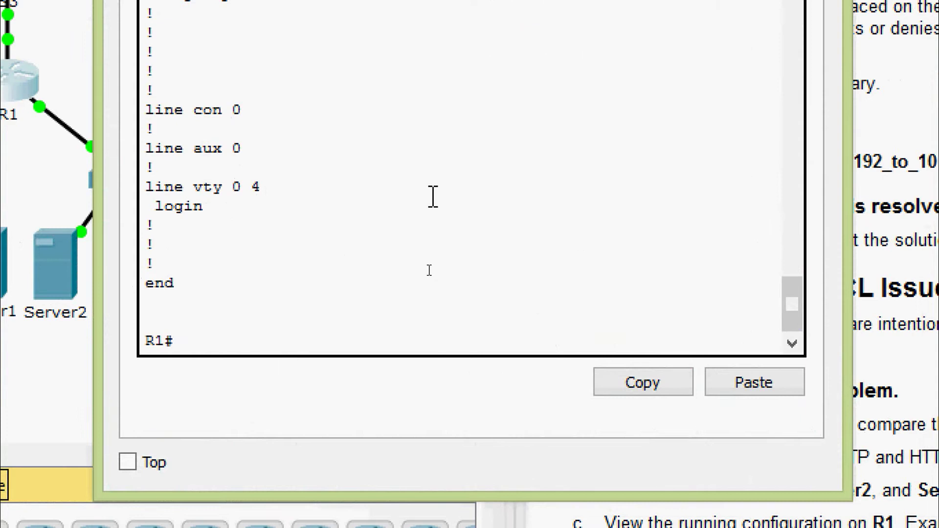
type("sh")
key("Tab")
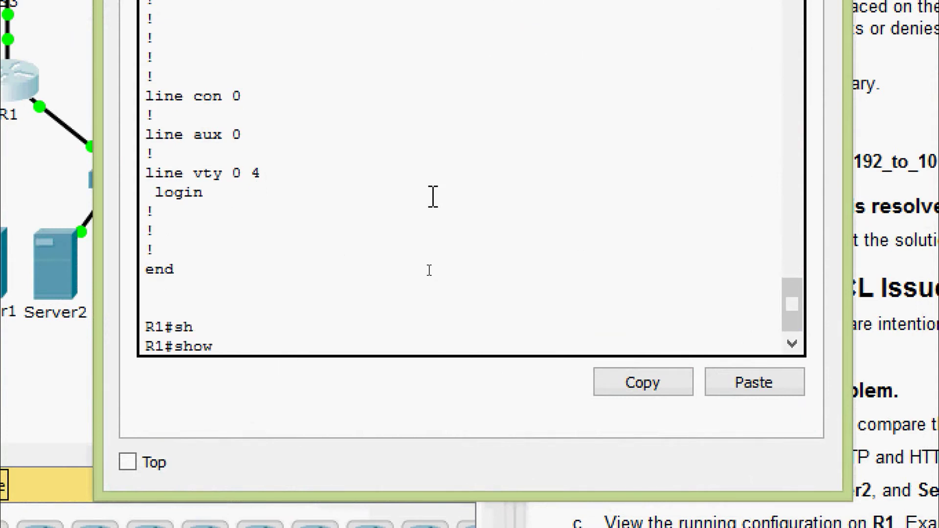
type("ip ac")
key("Tab")
type("?")
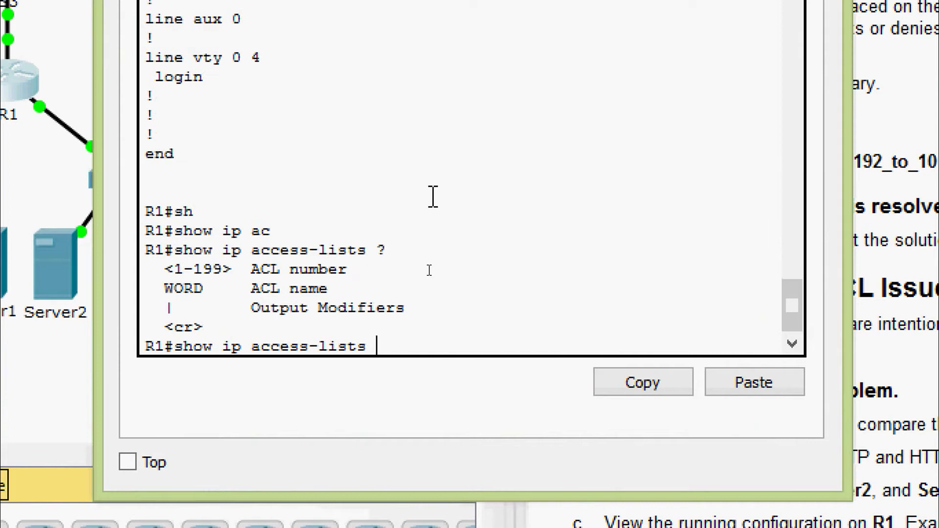
key("Return")
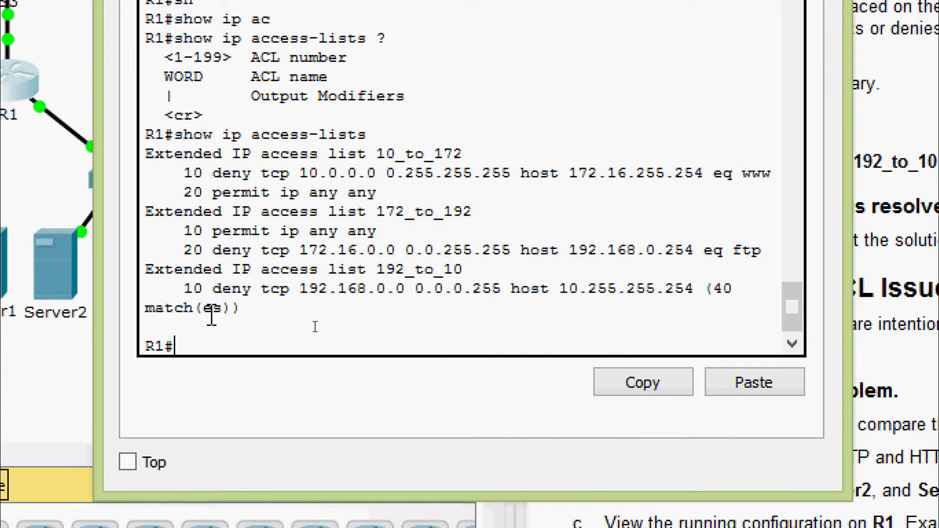
- Inspect 192_to_10's single deny entry, sequence 10, and its 40 matches
left_click_drag(214, 290, 678, 301)
left_click(358, 292)
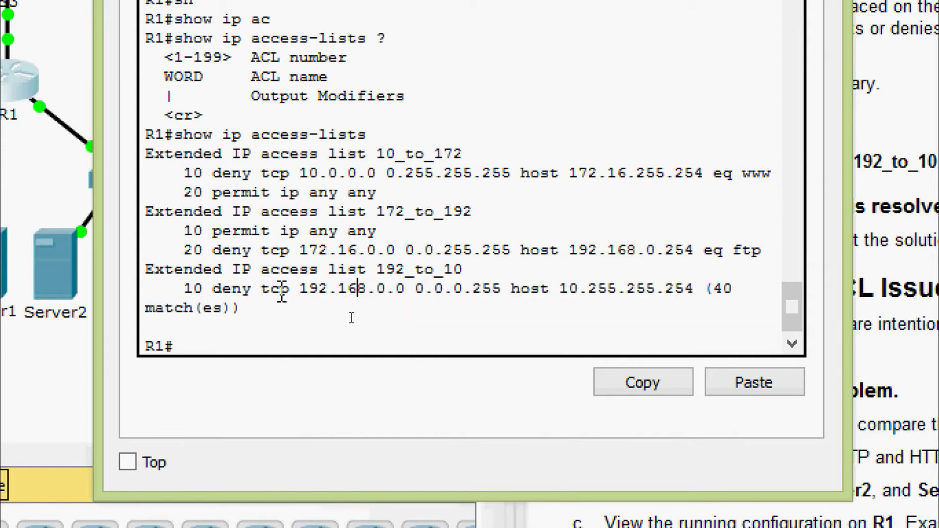
double_click(193, 289)
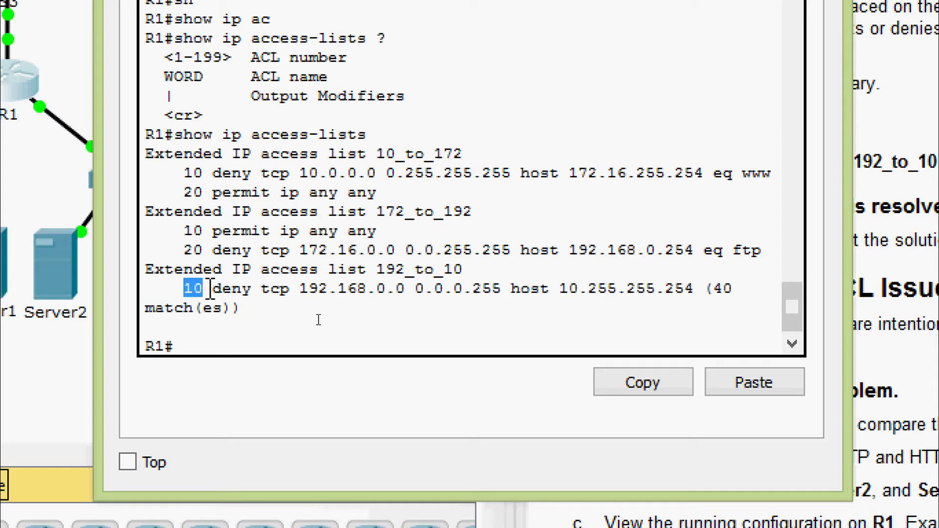
left_click(205, 330)
- Enter global configuration mode on R1 with conf t
type("conf")
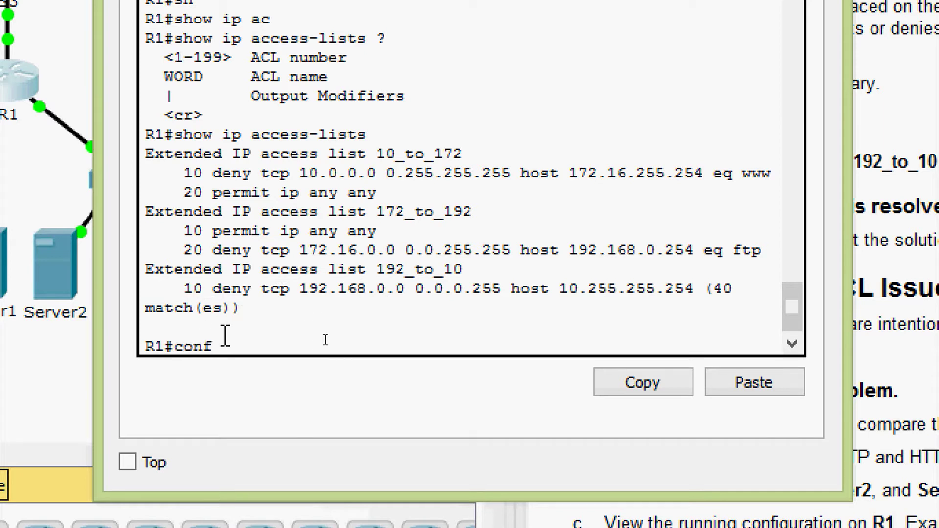
key("Tab")
type("t")
key("Tab")
key("Return")
key("Return")
key("Return")
- Open extended access list 192_to_10 for editing, pasting the copied list name
type("ig)#i")
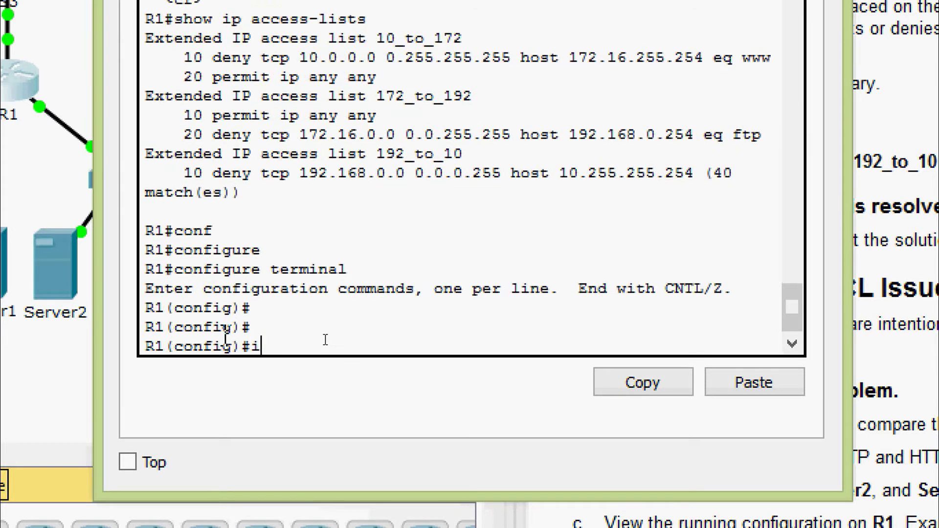
type("p ac")
key("Tab")
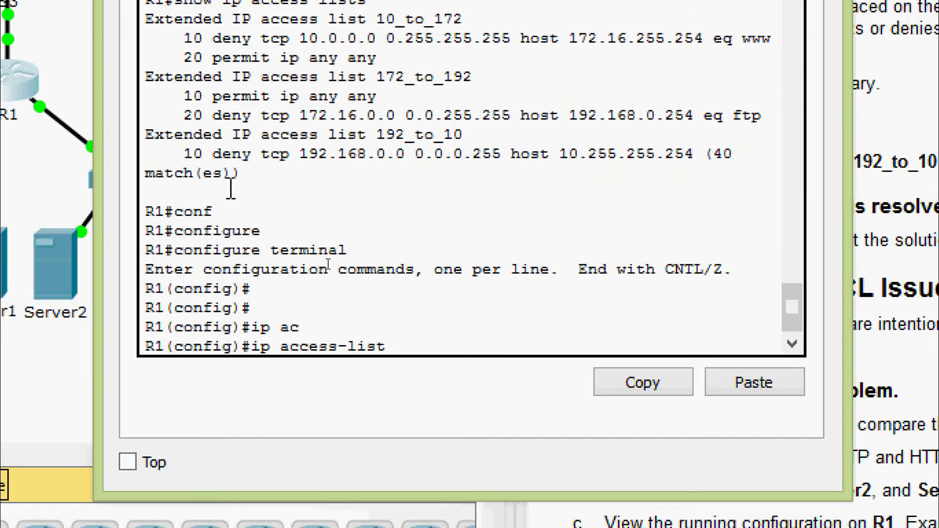
left_click_drag(216, 135, 464, 135)
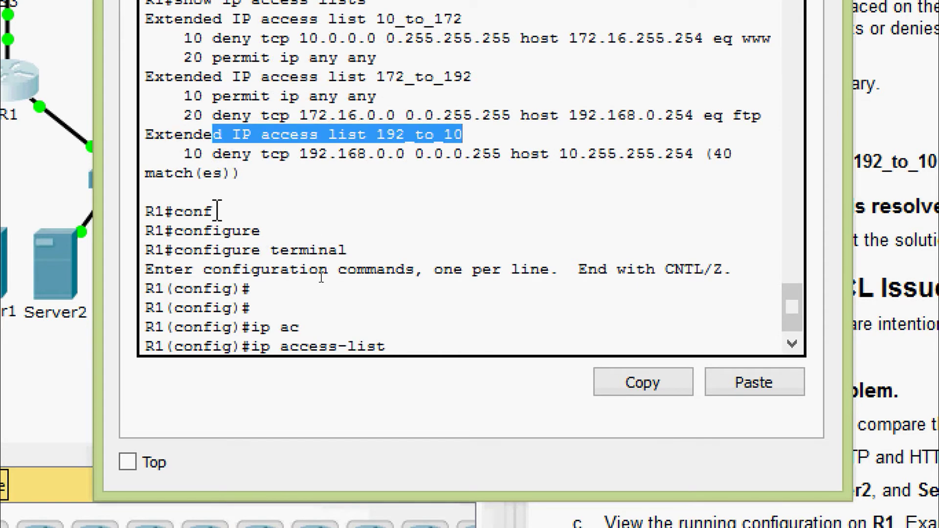
left_click(420, 345)
type("ex")
key("Tab")
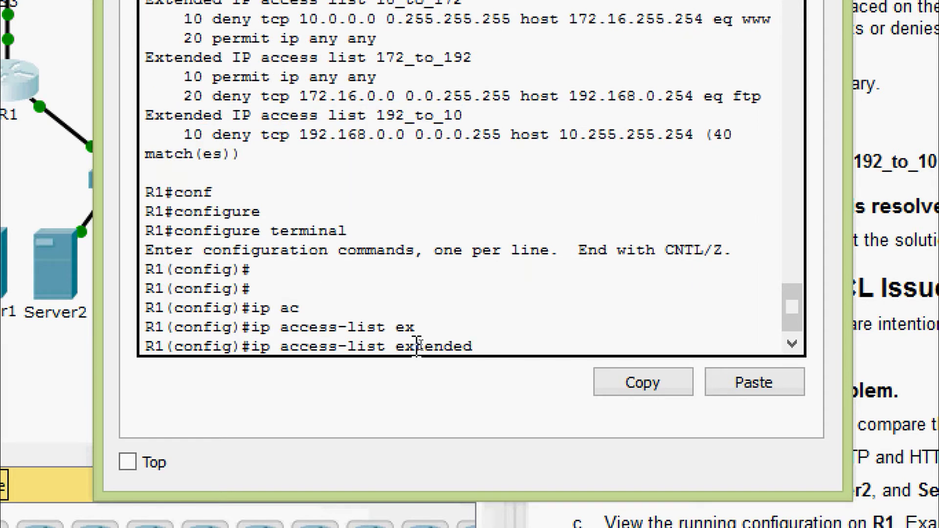
type("?")
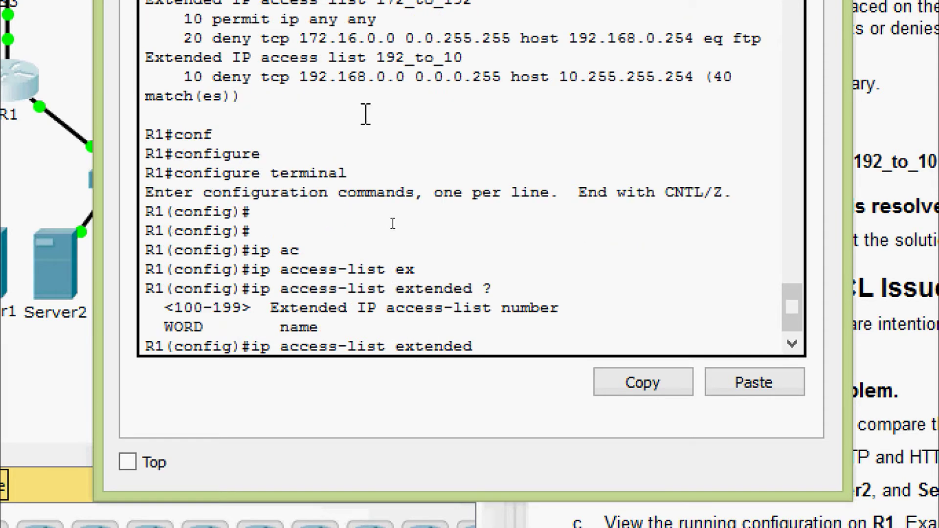
left_click_drag(378, 60, 462, 64)
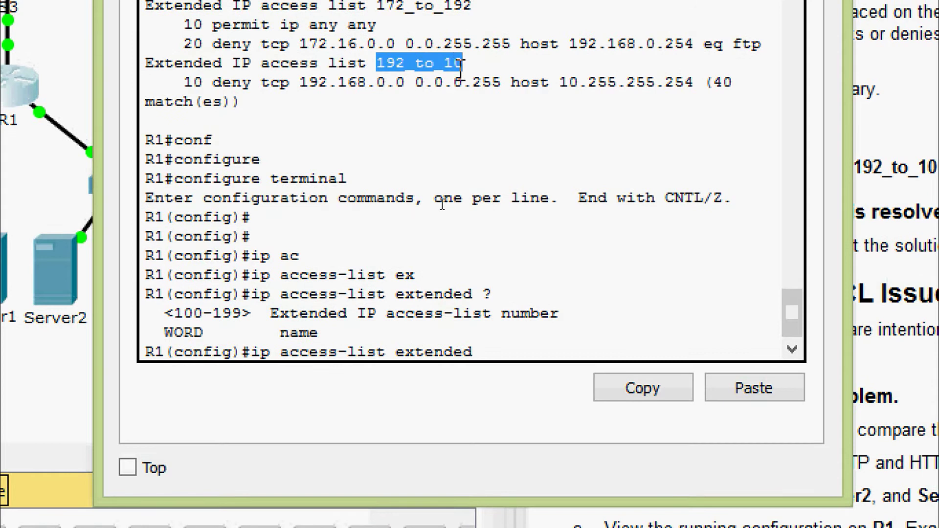
right_click(452, 68)
left_click(509, 115)
left_click(499, 348)
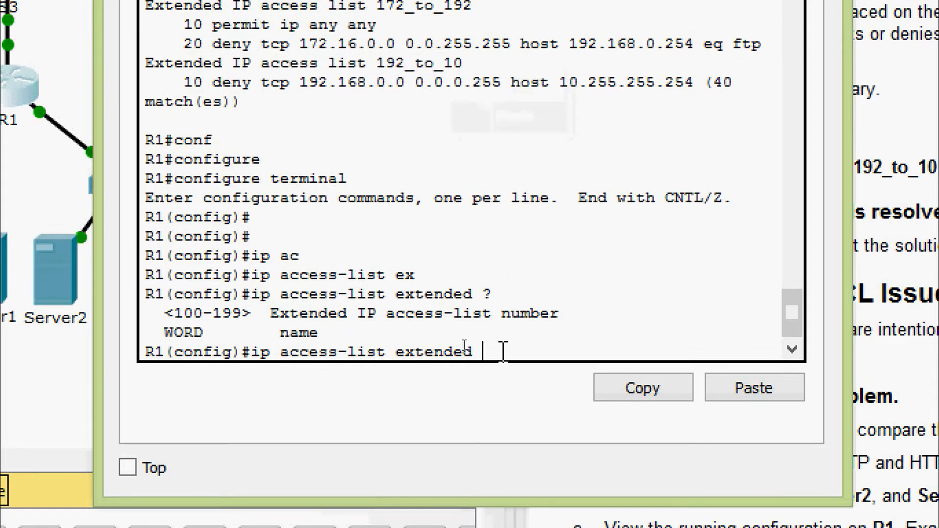
right_click(499, 351)
left_click(535, 407)
key("Return")
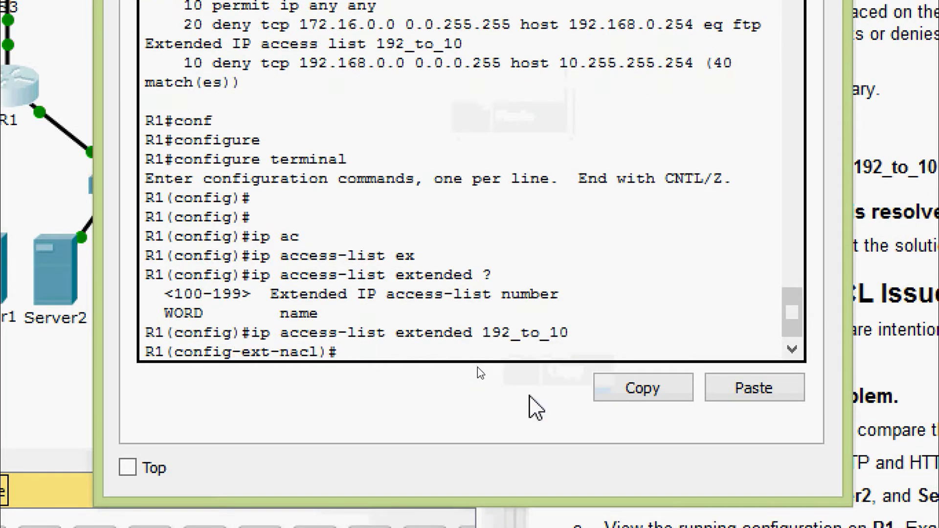
- Add entry 20 permit ip any any after the existing deny entry 10
type("?")
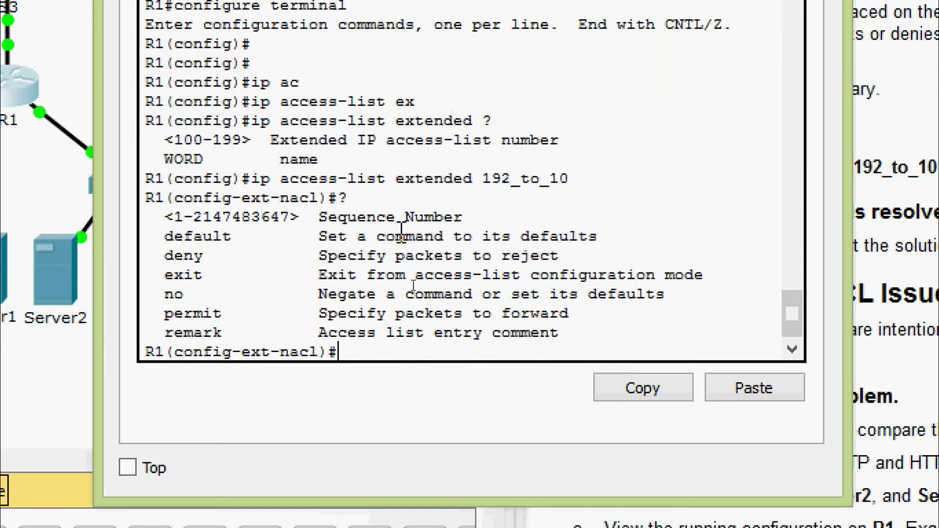
scroll(409, 241, "up", 2)
scroll(384, 177, "up", 3)
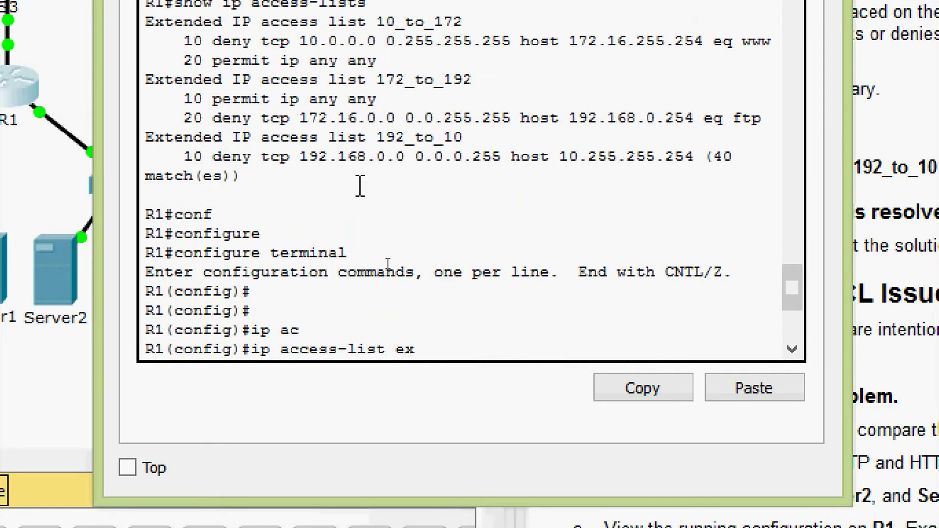
left_click_drag(186, 156, 202, 156)
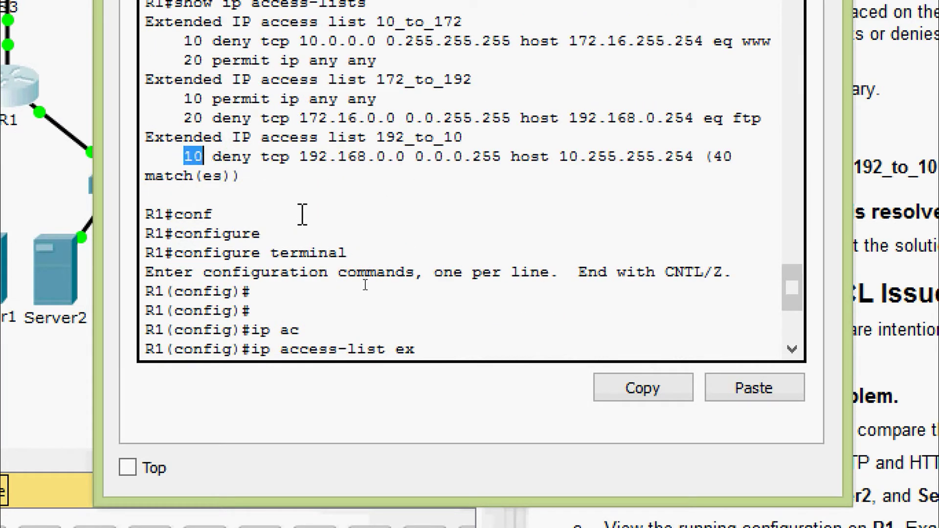
scroll(313, 234, "down", 5)
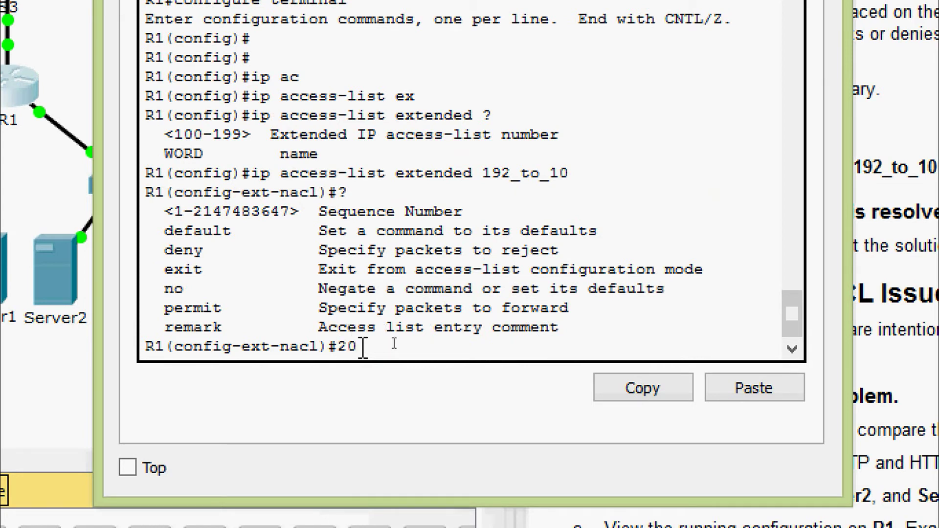
type("per")
key("Tab")
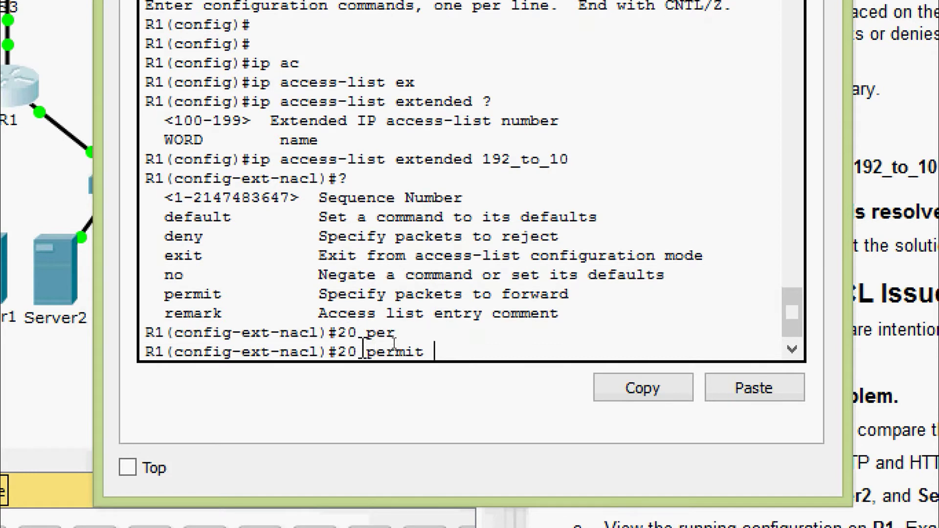
type("ip an")
key("Tab")
type("an")
key("Tab")
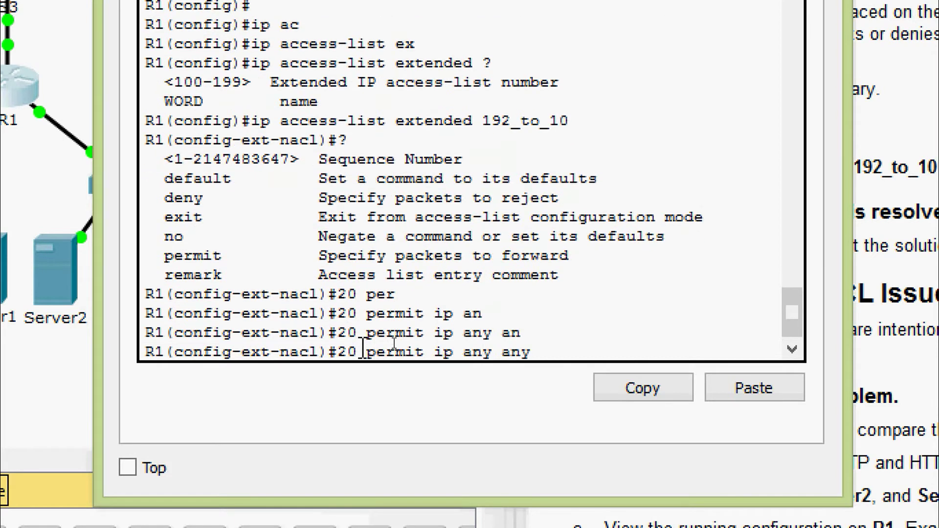
key("Return")
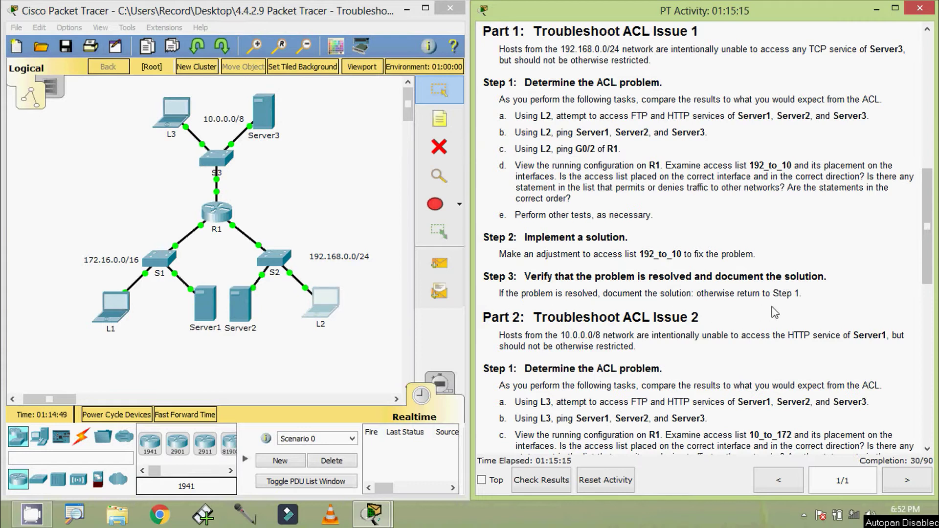
- Load Server1's web page at 172.16.255.254 in L2's web browser
left_click_drag(926, 274, 927, 140)
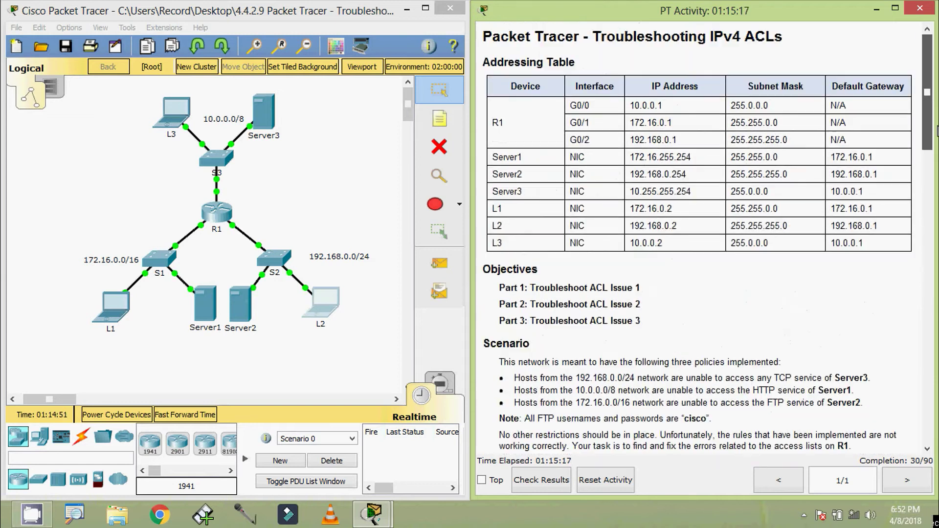
left_click(324, 297)
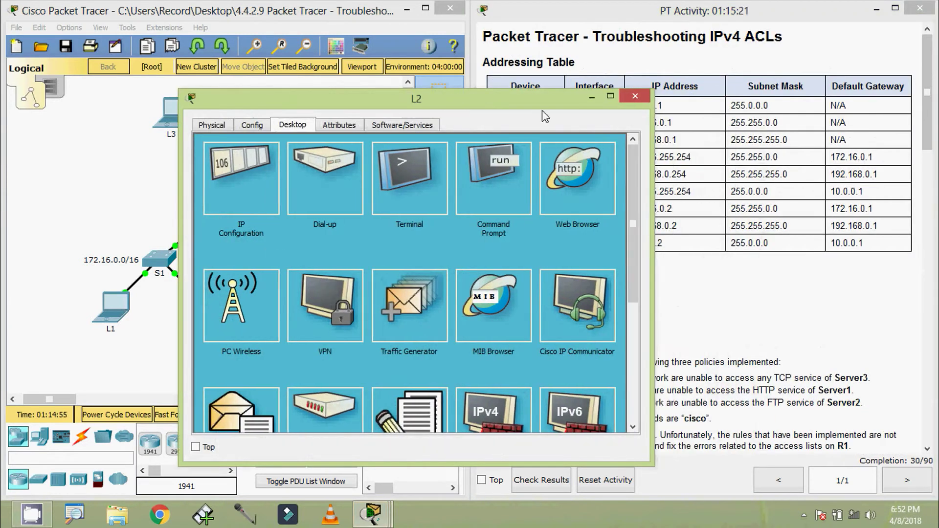
left_click_drag(541, 110, 379, 75)
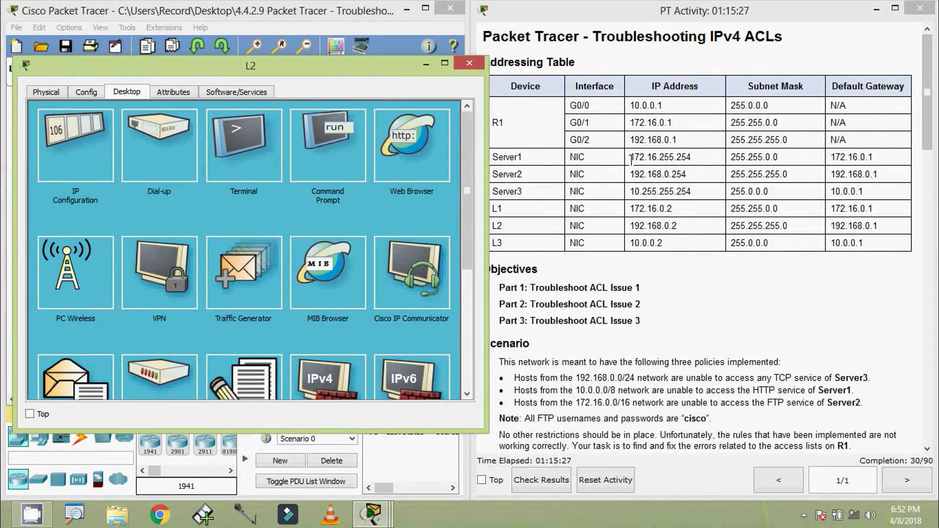
left_click_drag(631, 158, 700, 158)
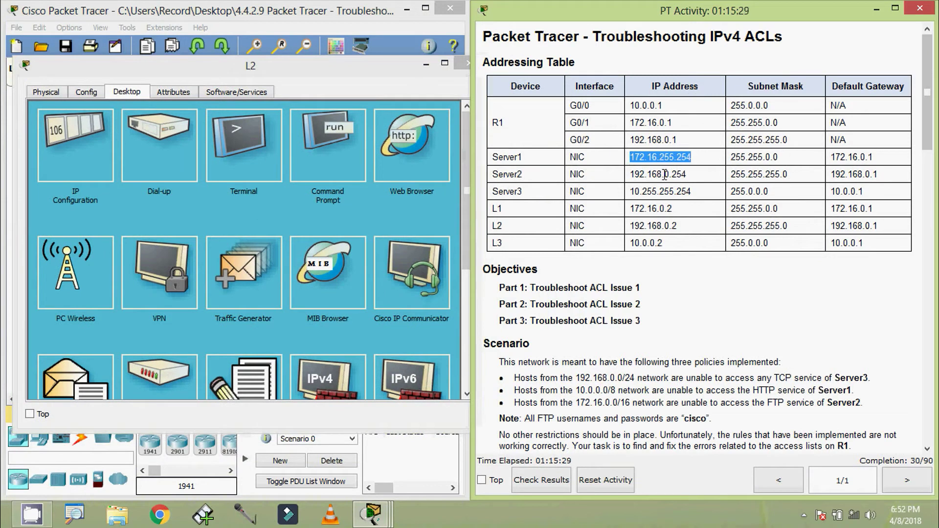
left_click(391, 141)
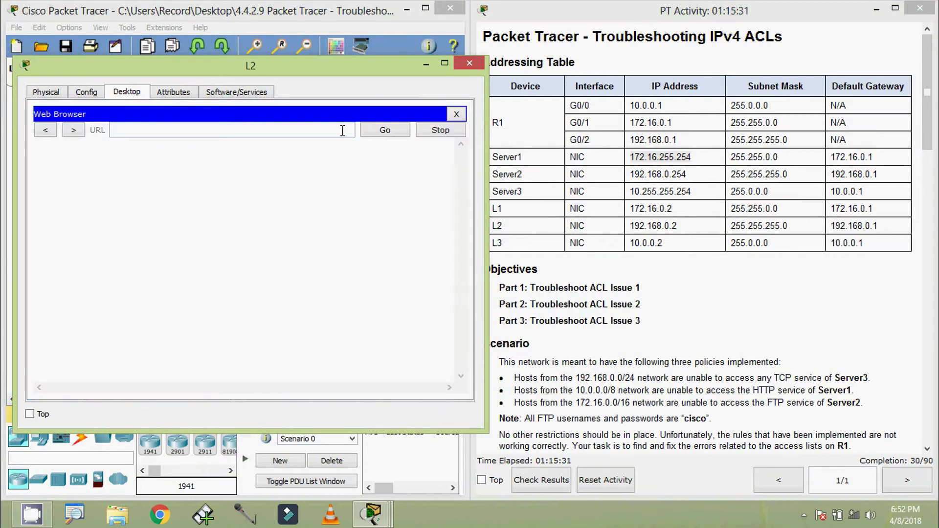
key("ctrl+v")
left_click(383, 132)
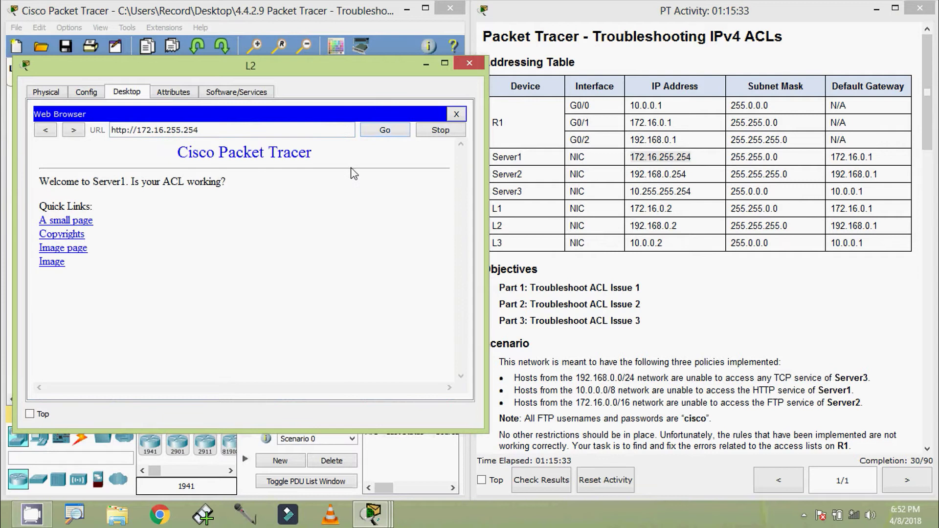
left_click(456, 117)
- Load Server2's web page at 192.168.0.254 in L2's web browser
left_click_drag(629, 176, 690, 176)
key("ctrl+c")
left_click(421, 159)
left_click(422, 160)
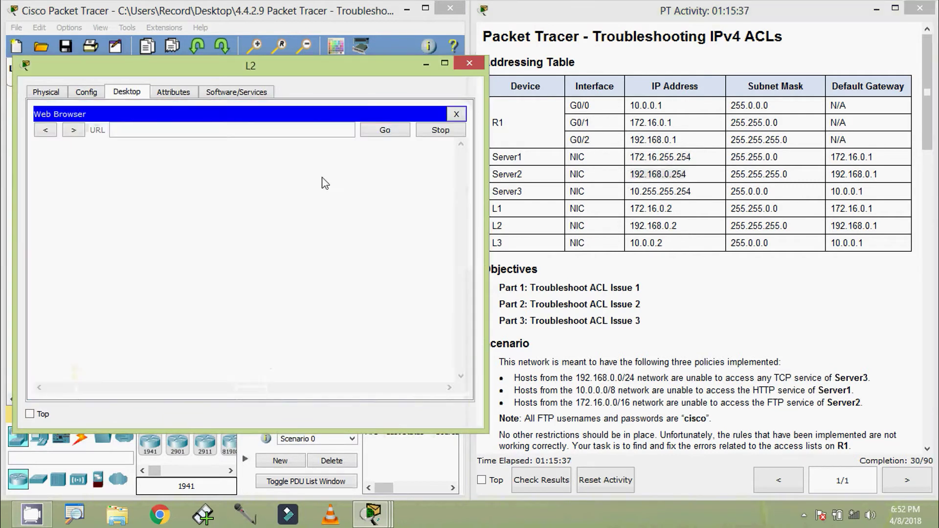
key("ctrl+v")
left_click(385, 131)
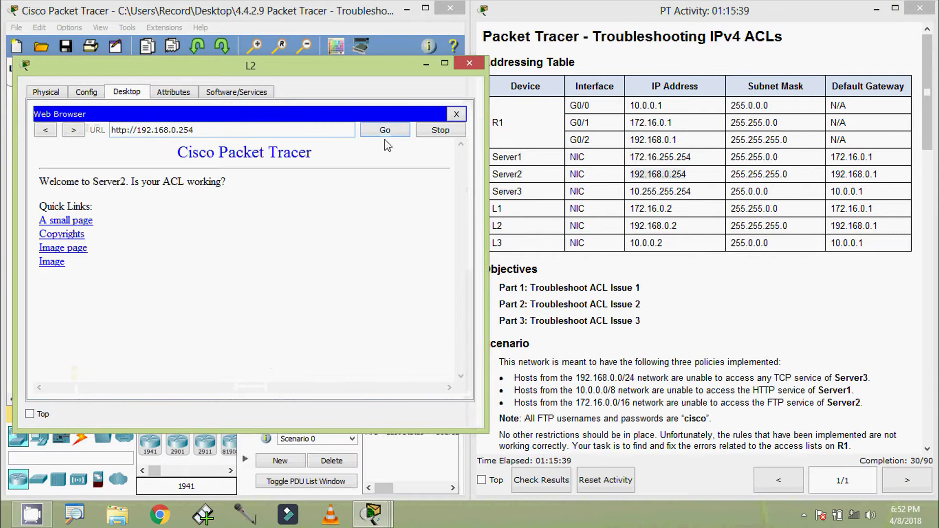
left_click(458, 115)
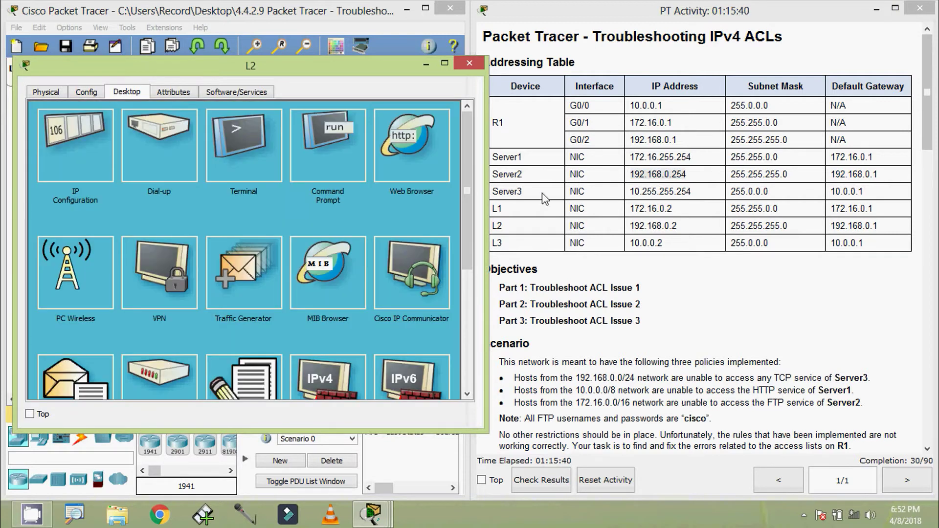
- Request Server3 at 10.255.255.254, let it time out, and close L2
left_click(634, 194)
left_click_drag(634, 194, 694, 194)
key("ctrl+c")
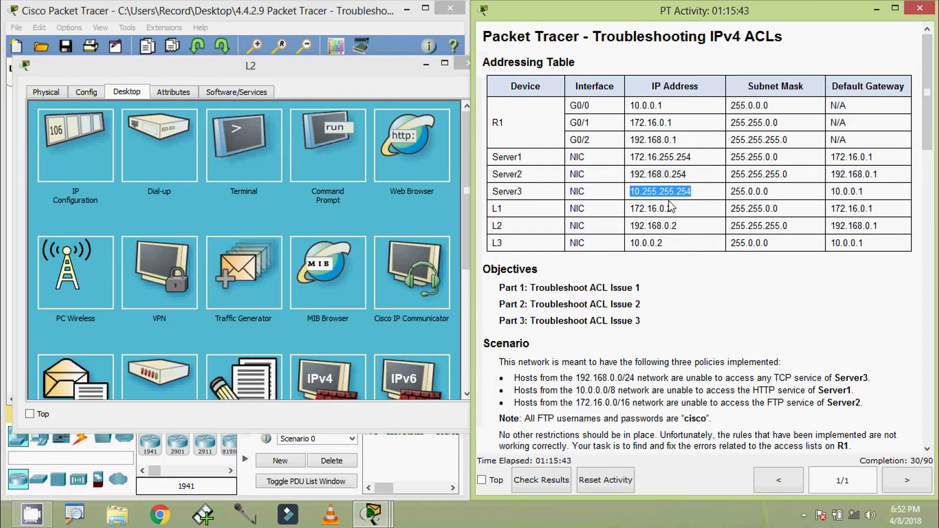
left_click(397, 166)
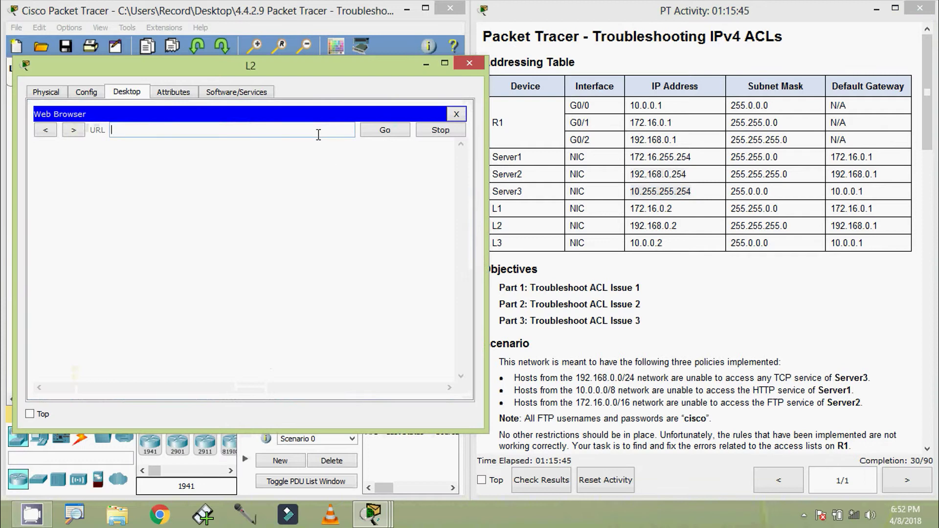
key("ctrl+v")
left_click(385, 131)
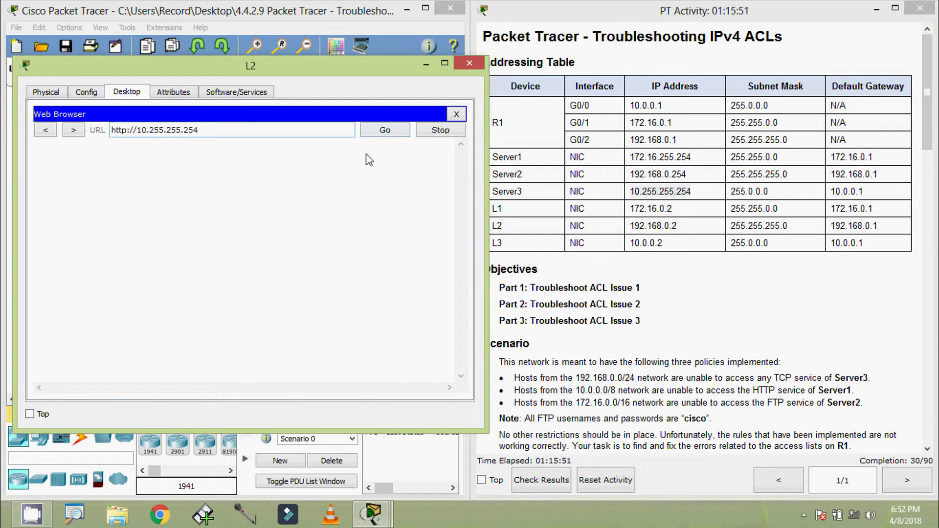
left_click(455, 116)
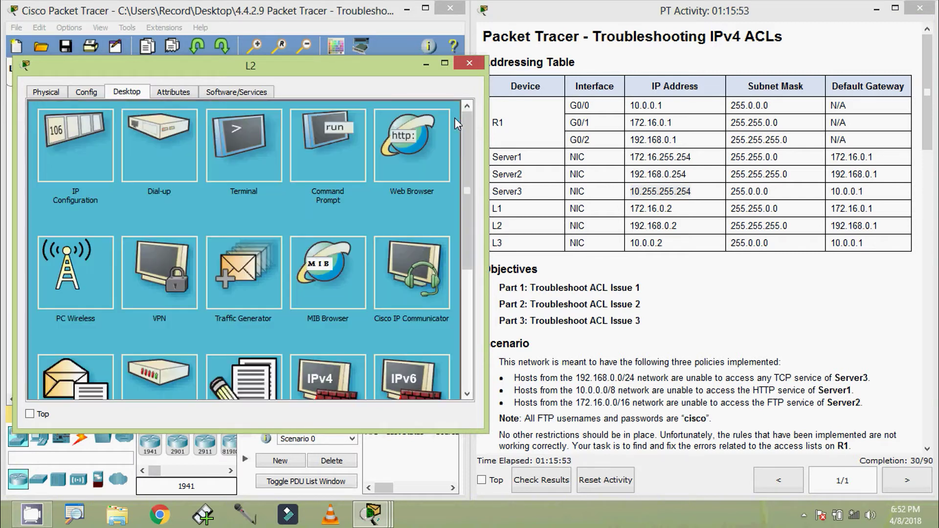
left_click(469, 63)
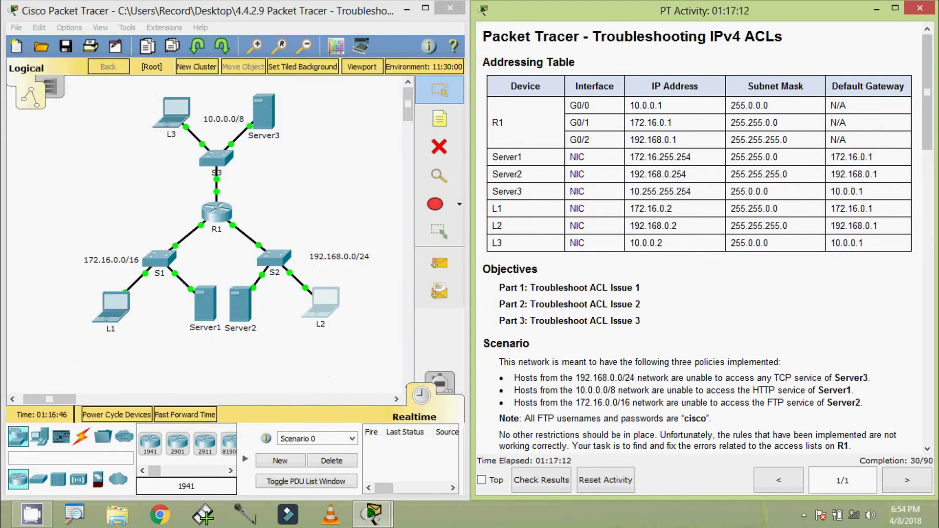
- Open L2's Command Prompt, placed beside the Addressing Table
left_click(318, 304)
left_click(476, 201)
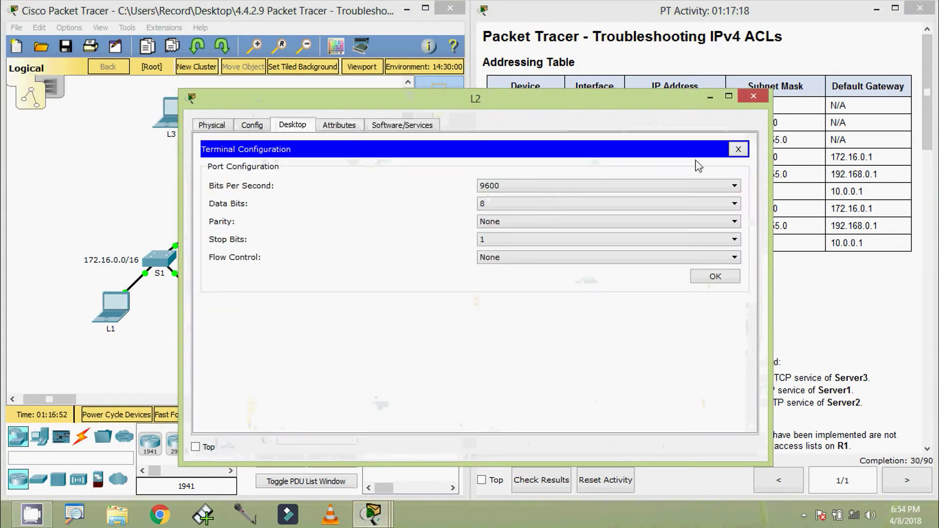
left_click(738, 149)
left_click(570, 196)
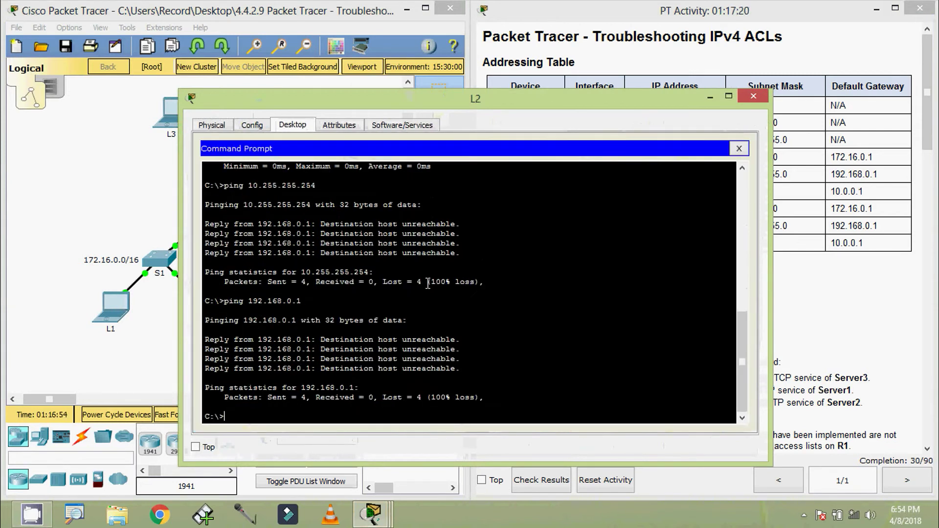
left_click_drag(772, 223, 572, 223)
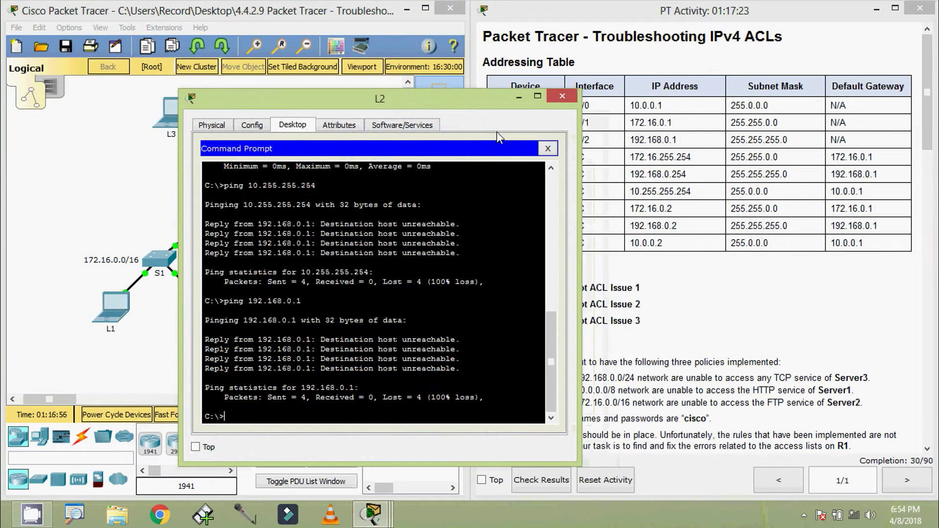
left_click_drag(446, 101, 329, 35)
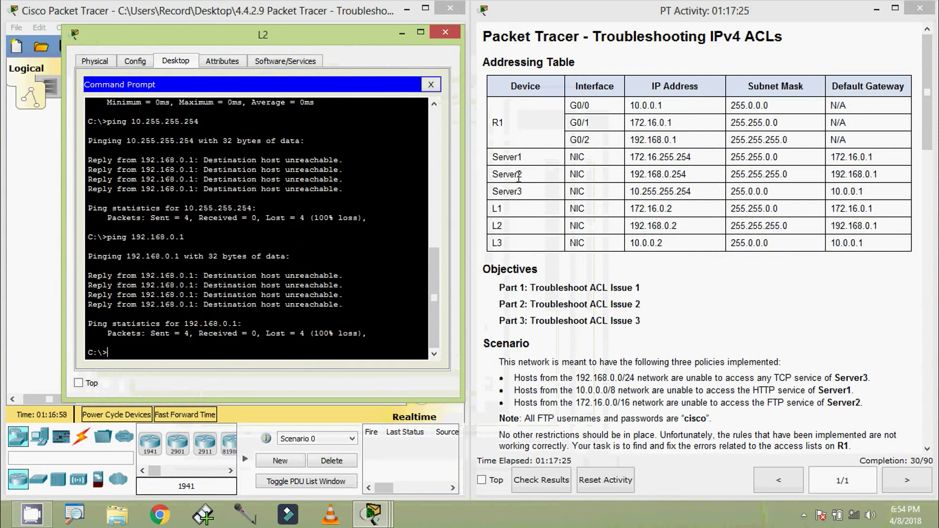
- Ping Server1 at 172.16.255.254 and Server2 at 192.168.0.254 from L2
left_click_drag(628, 162, 693, 157)
left_click(138, 353)
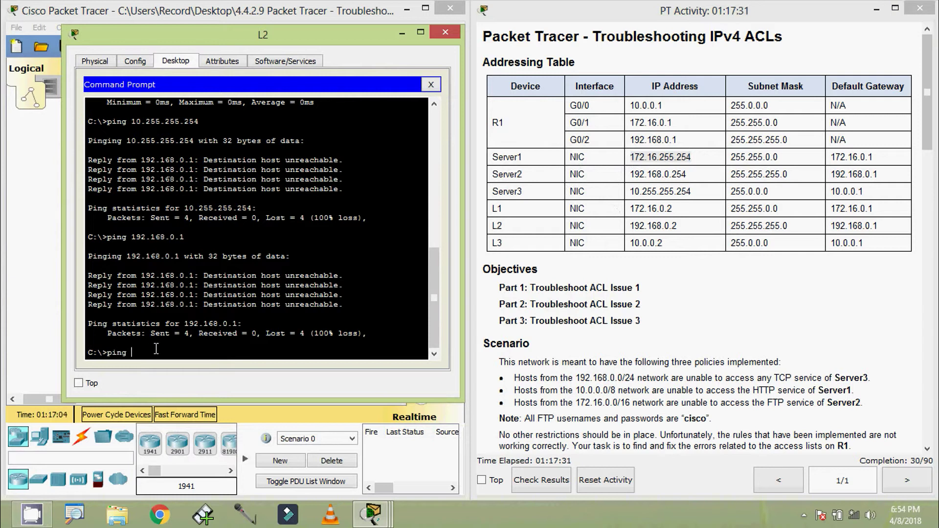
type("ping")
right_click(156, 349)
left_click(186, 371)
key("Return")
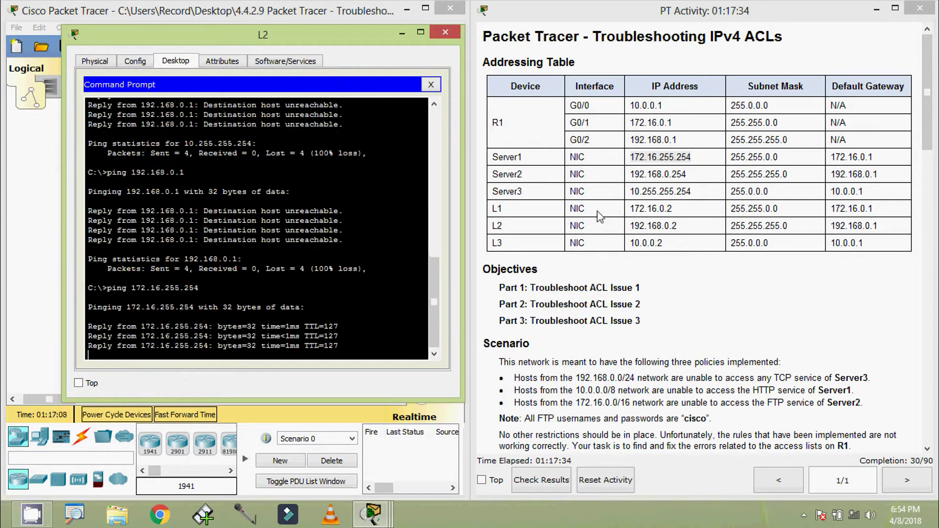
left_click_drag(629, 174, 687, 176)
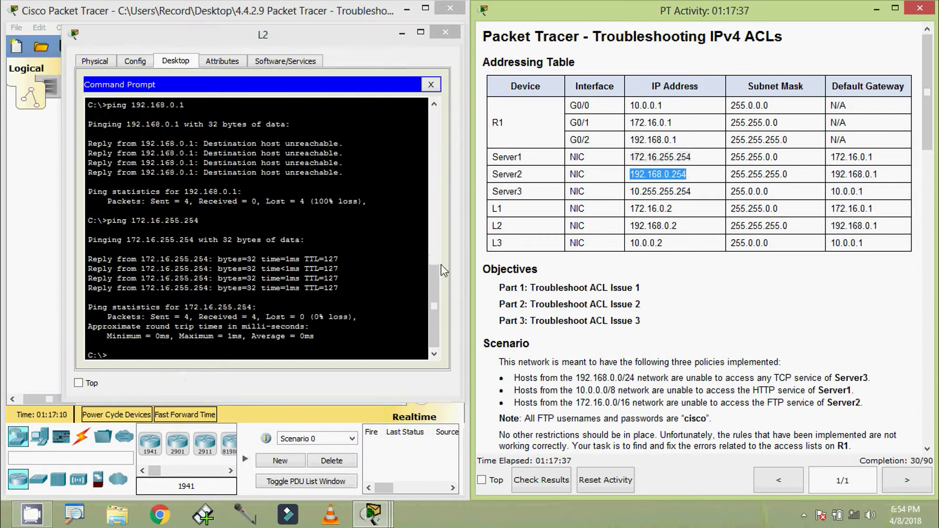
left_click(169, 352)
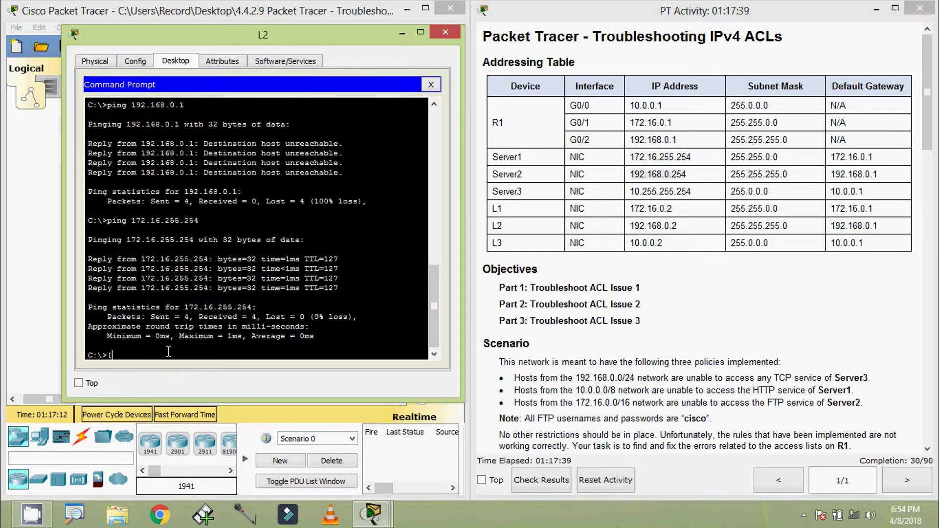
type("ping")
right_click(167, 353)
left_click(195, 374)
key("Return")
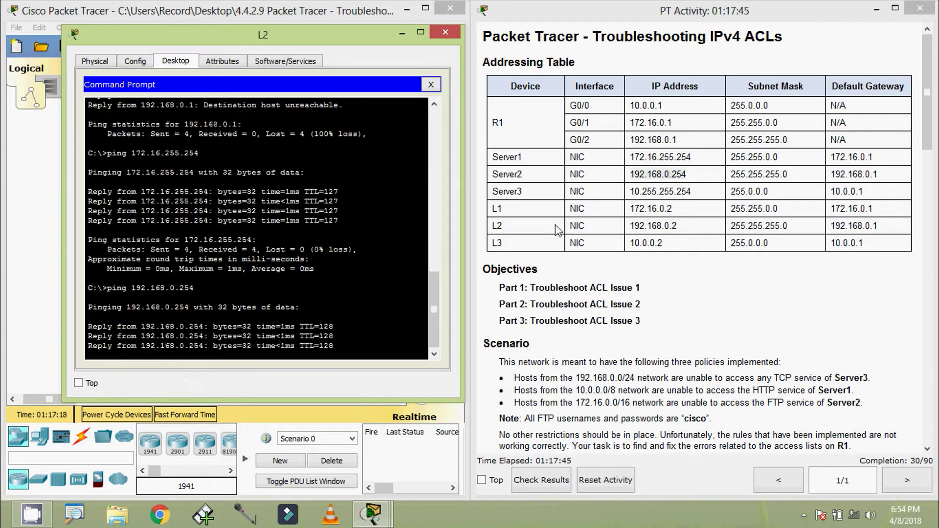
- Ping Server3 at 10.255.255.254 from L2 and confirm it replies
left_click_drag(630, 192, 694, 194)
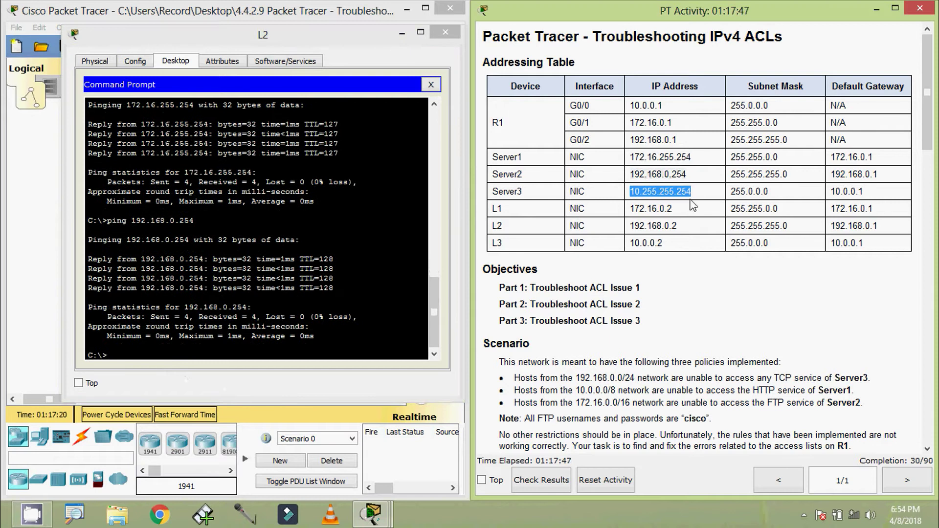
left_click(223, 348)
key("Return")
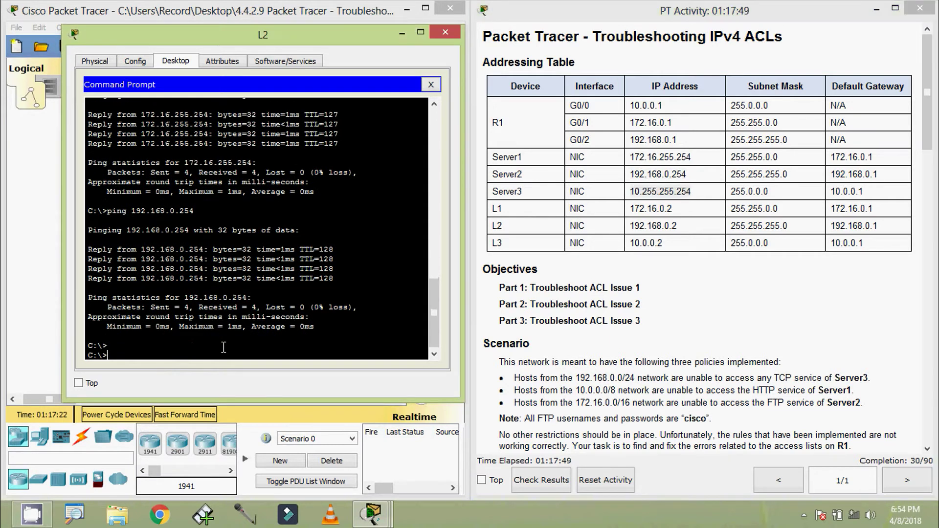
type("ping")
right_click(210, 344)
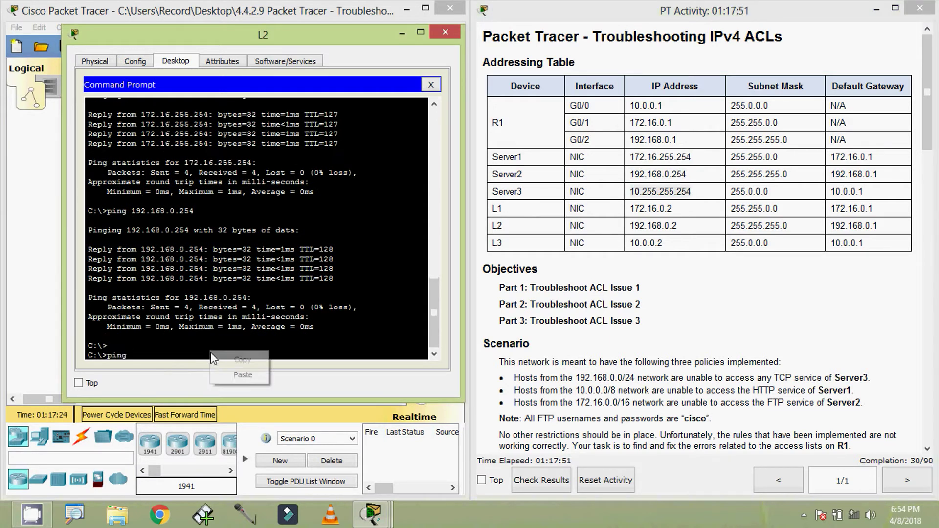
left_click(223, 375)
key("Return")
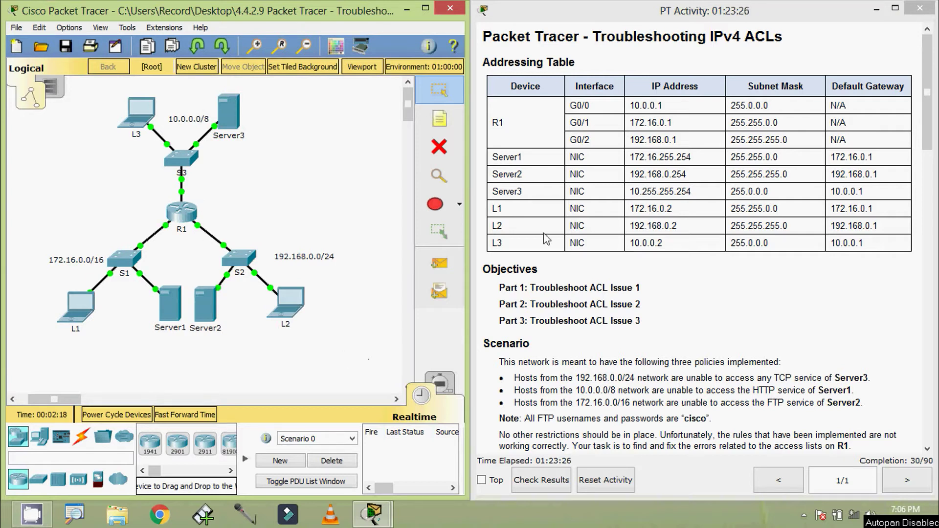
- Open L2's Command Prompt beside the activity instructions
left_click(296, 300)
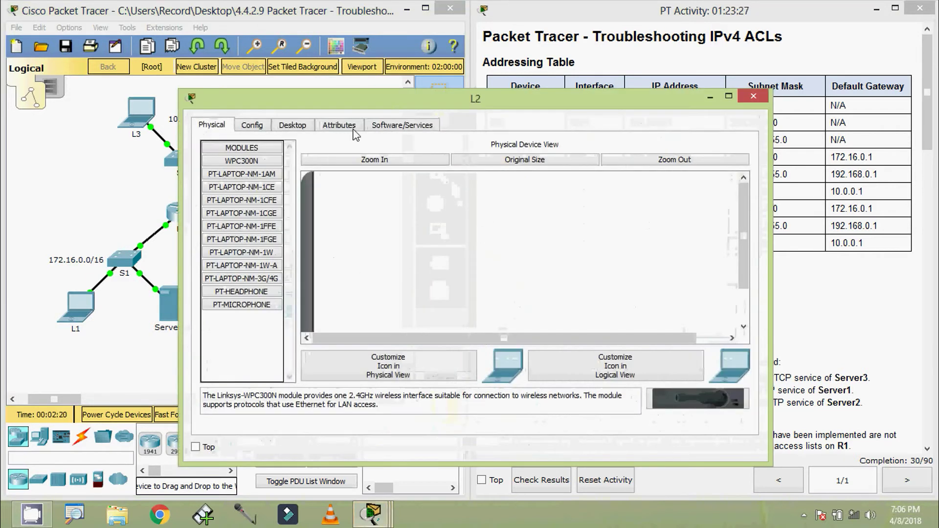
left_click(292, 124)
left_click_drag(768, 252, 607, 252)
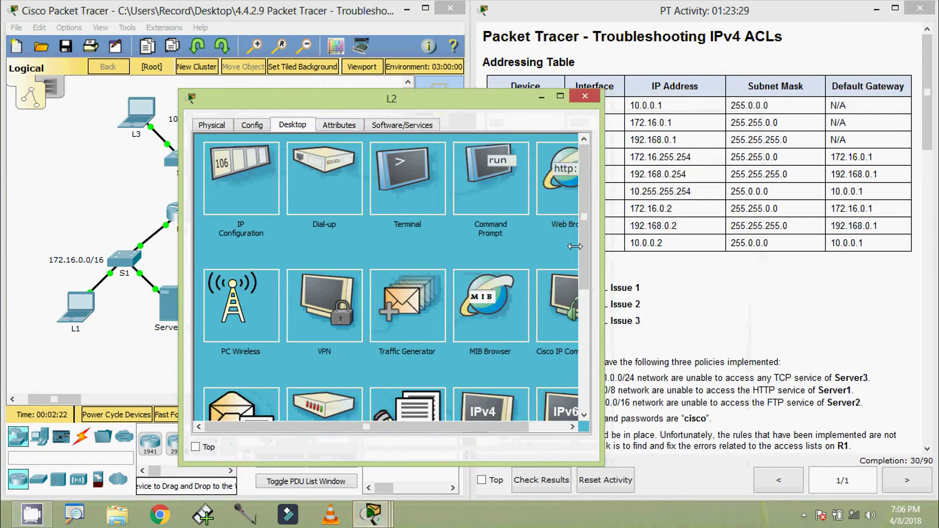
left_click(455, 210)
left_click_drag(485, 109, 340, 76)
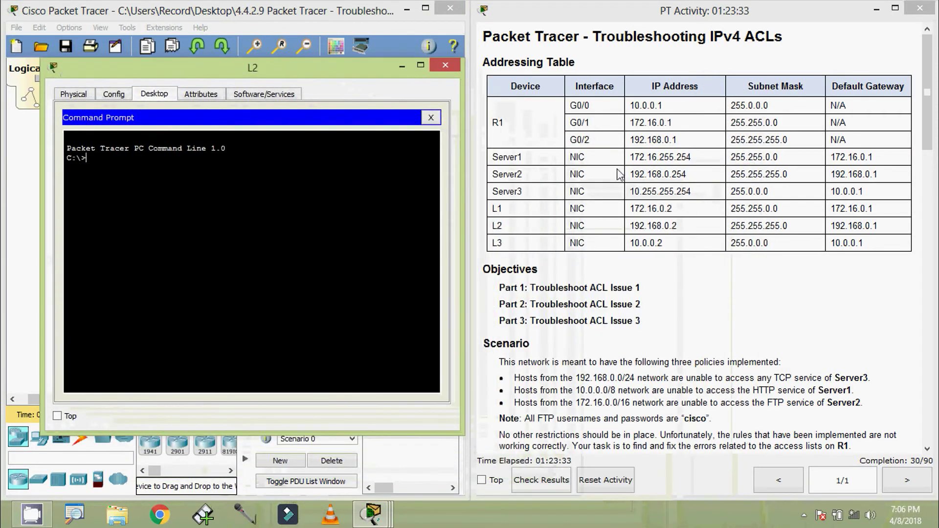
- FTP to Server1 at 172.16.255.254, log in as cisco with the lab password, then quit
left_click_drag(629, 157, 693, 158)
key("ctrl+c")
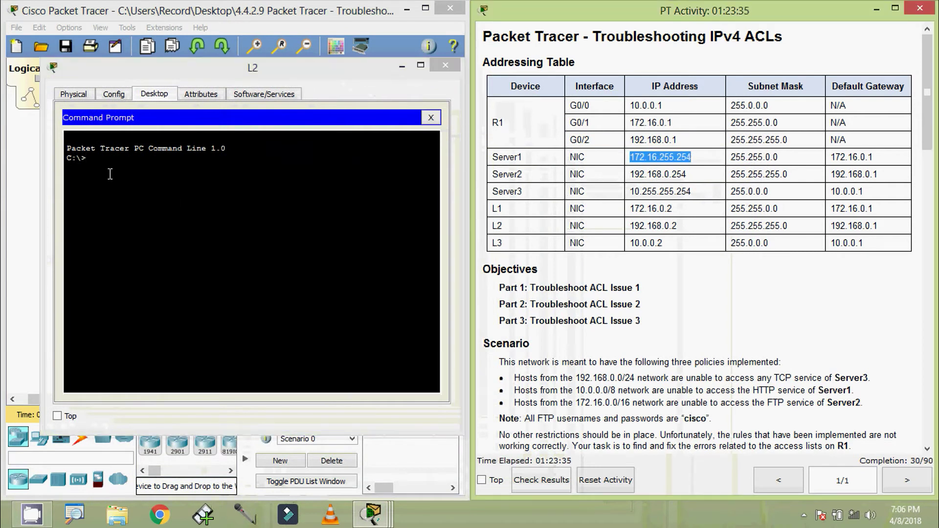
left_click(110, 174)
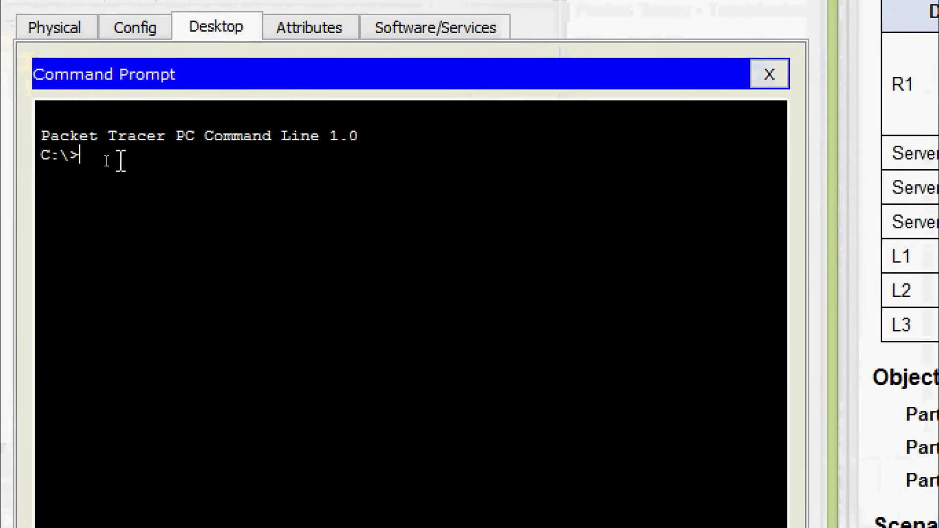
type("ftp")
right_click(119, 162)
left_click(152, 204)
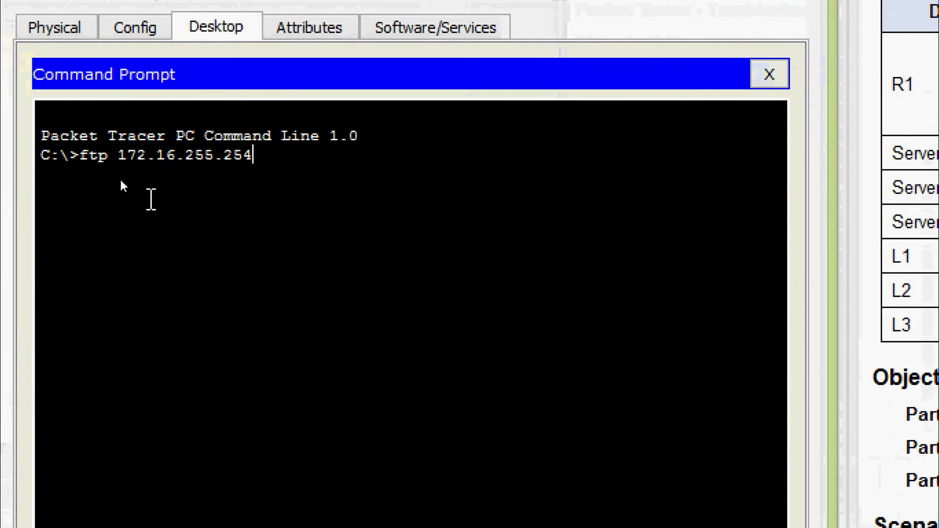
key("Return")
type("cisco")
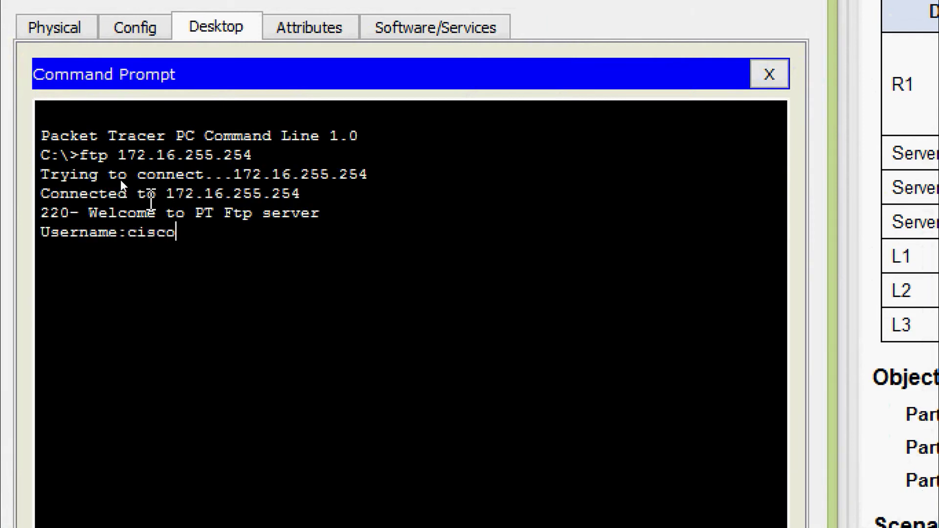
key("Return")
type("cisco")
key("Return")
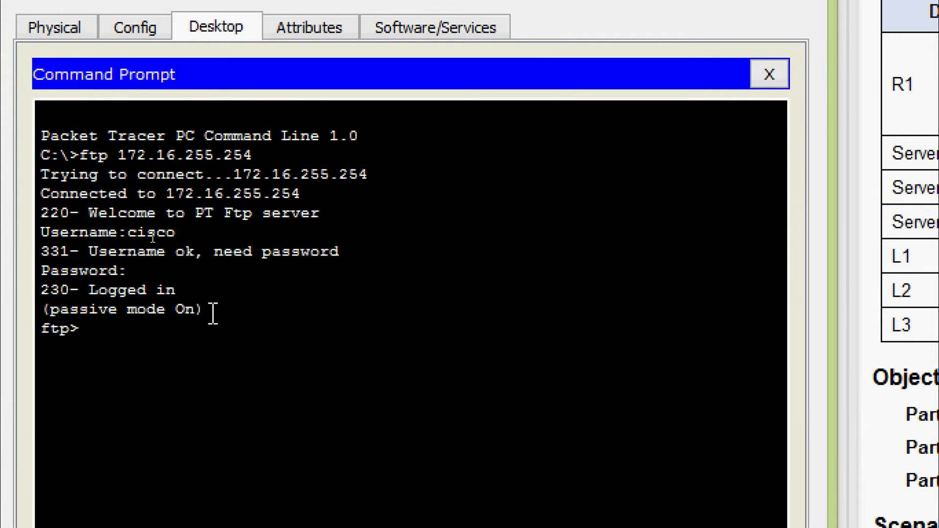
type("quit")
key("Return")
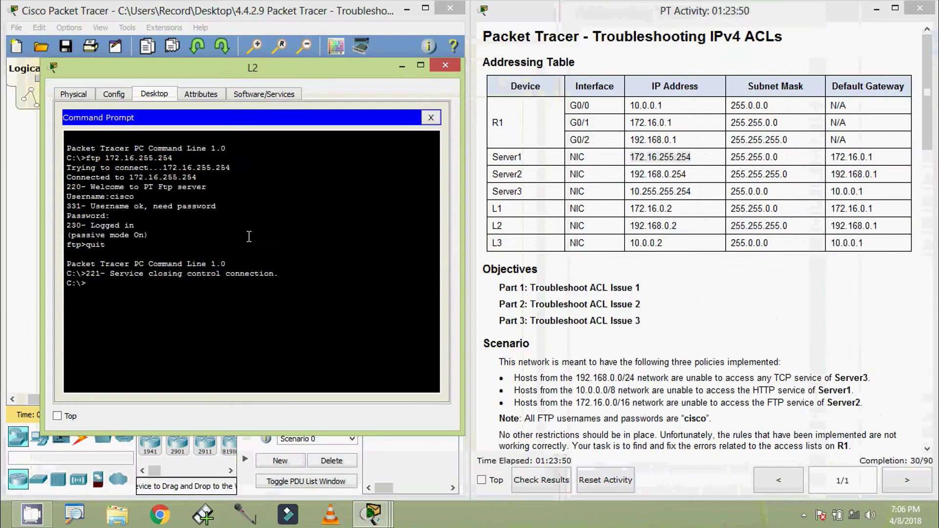
- FTP to Server2 at 192.168.0.254, log in as cisco with the lab password, then quit
left_click_drag(630, 175, 690, 177)
key("ctrl+c")
left_click(146, 292)
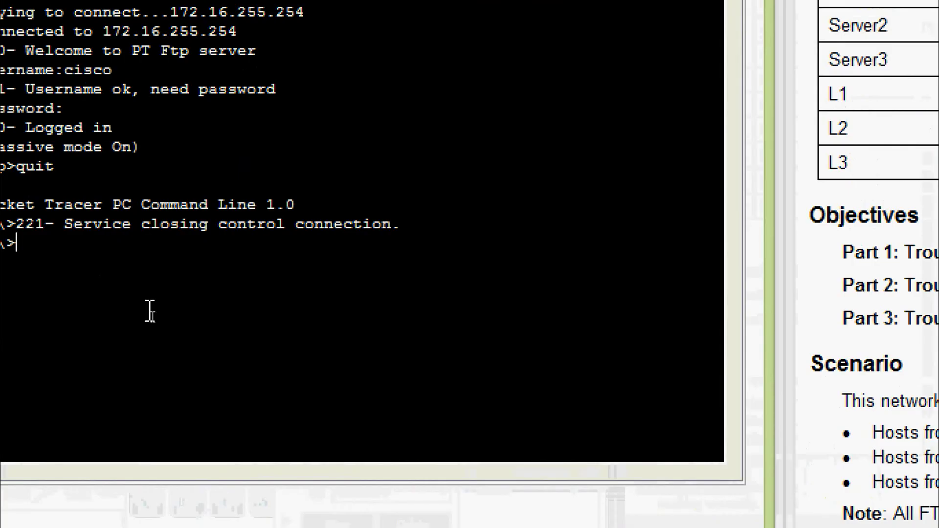
type("ftp")
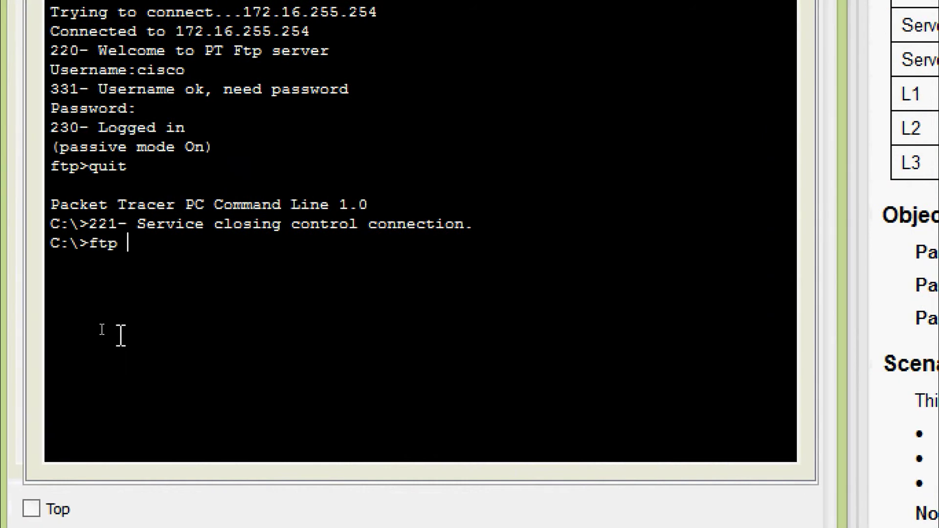
right_click(191, 238)
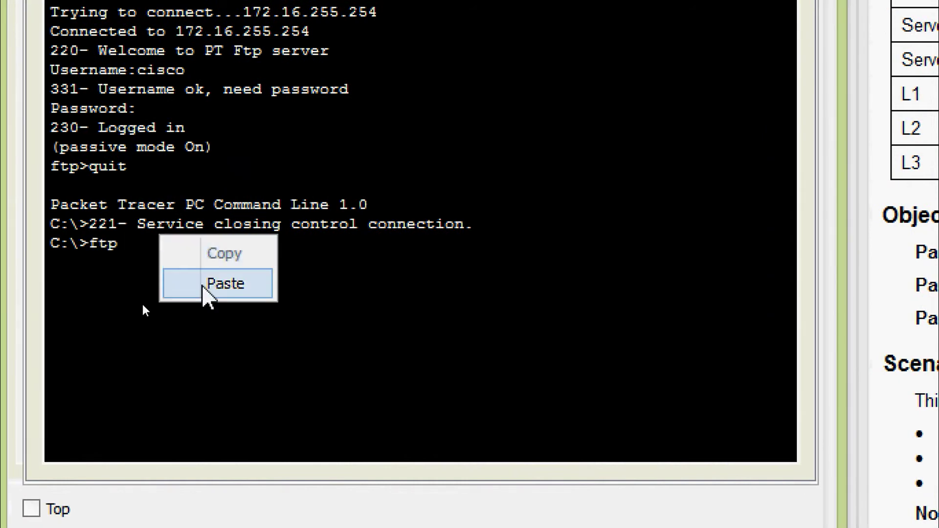
left_click(203, 286)
key("Return")
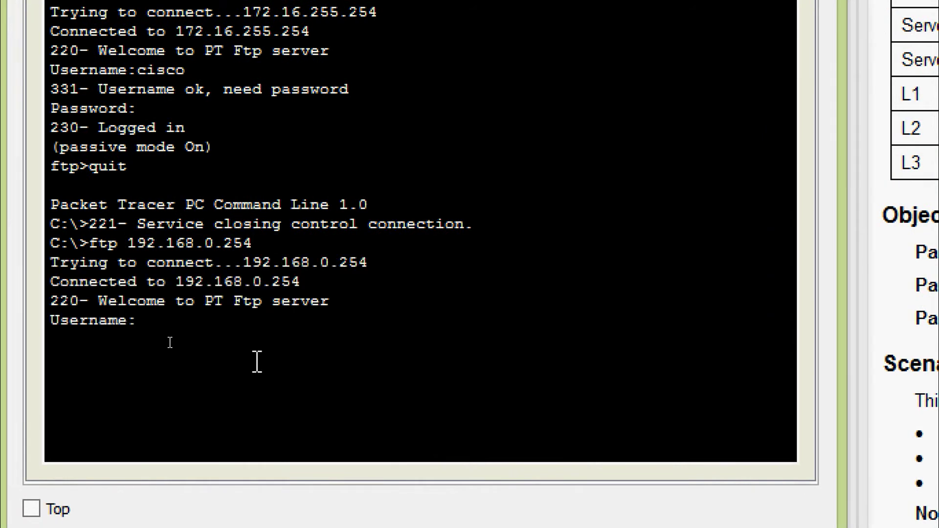
type("cisco")
key("Return")
type("cisco")
key("Return")
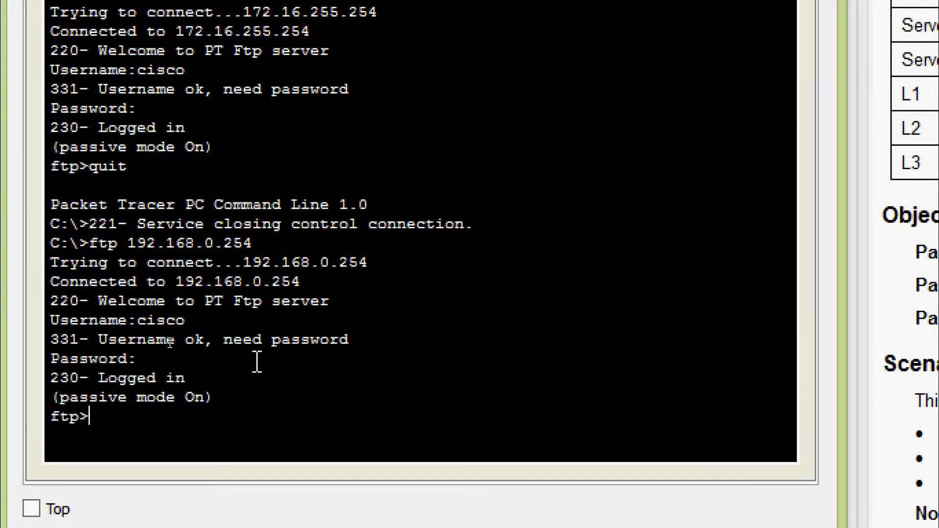
type("quit")
key("Return")
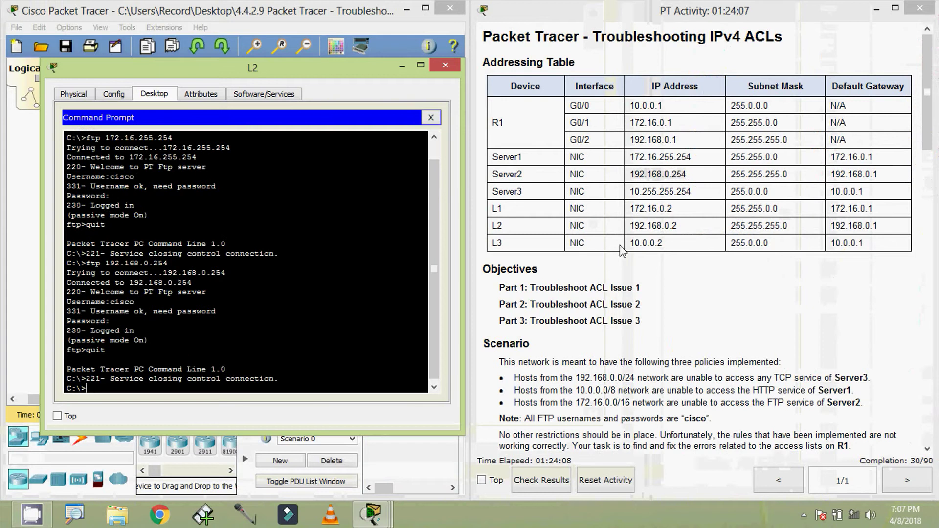
left_click_drag(630, 191, 693, 190)
key("ctrl+c")
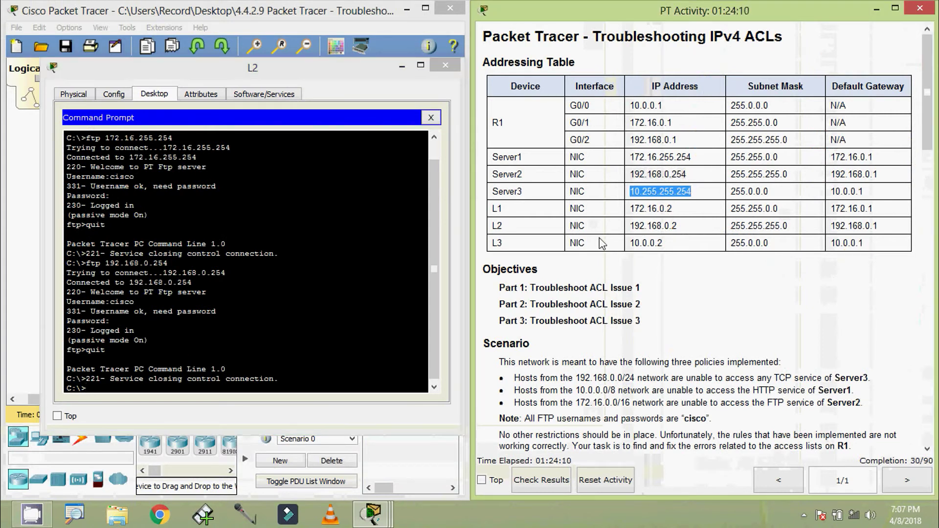
- Run ftp 10.255.255.254 from L2 and wait until the connection times out
left_click(102, 390)
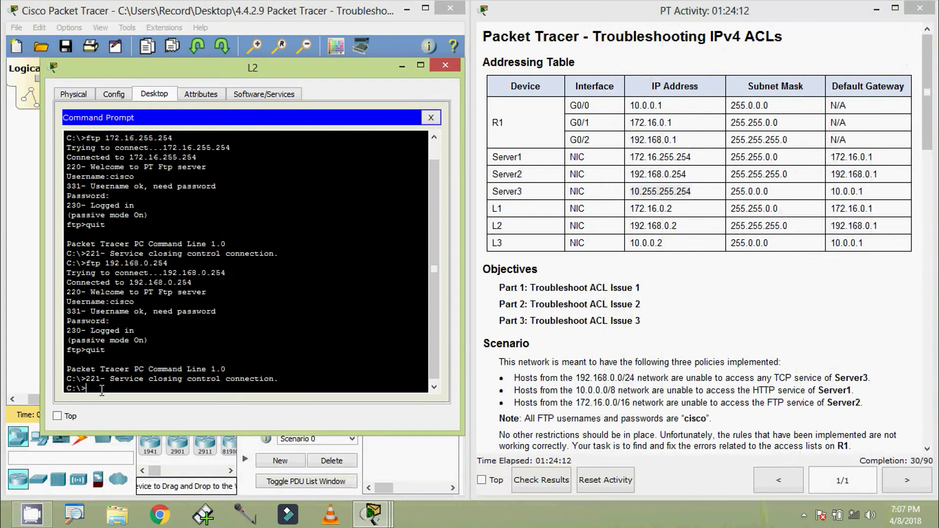
type("ftp")
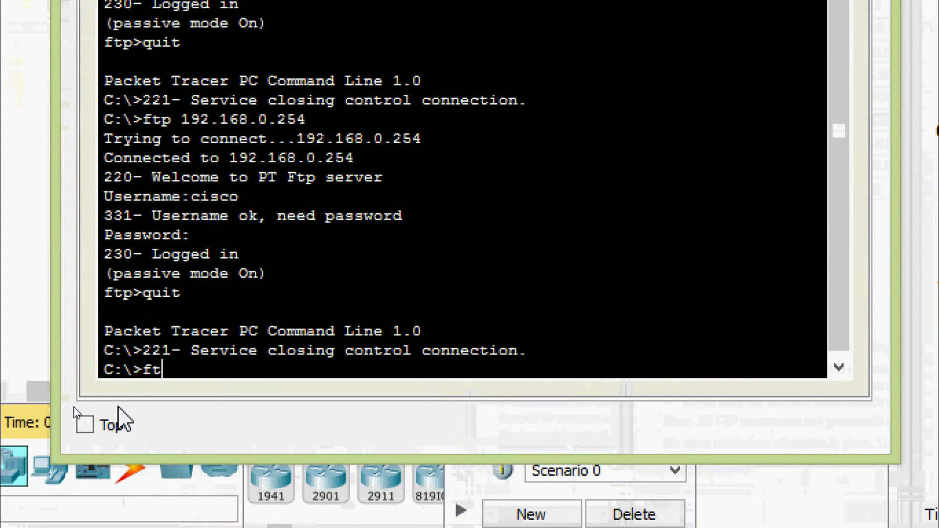
right_click(210, 372)
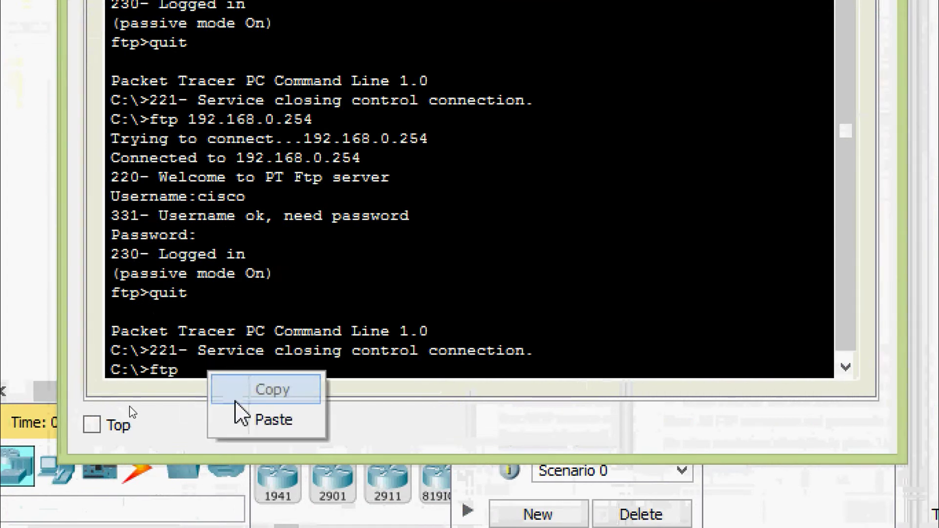
left_click(242, 420)
key("Return")
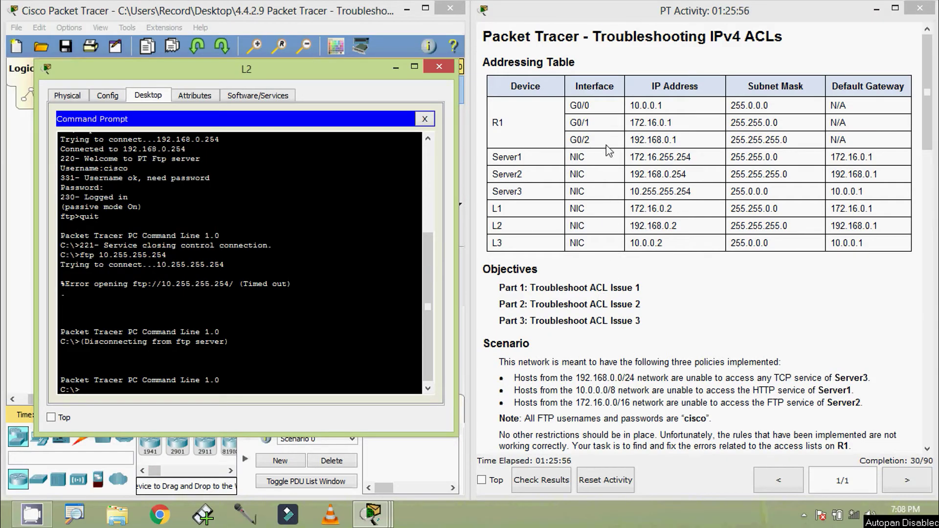
left_click_drag(630, 141, 681, 141)
key("ctrl+c")
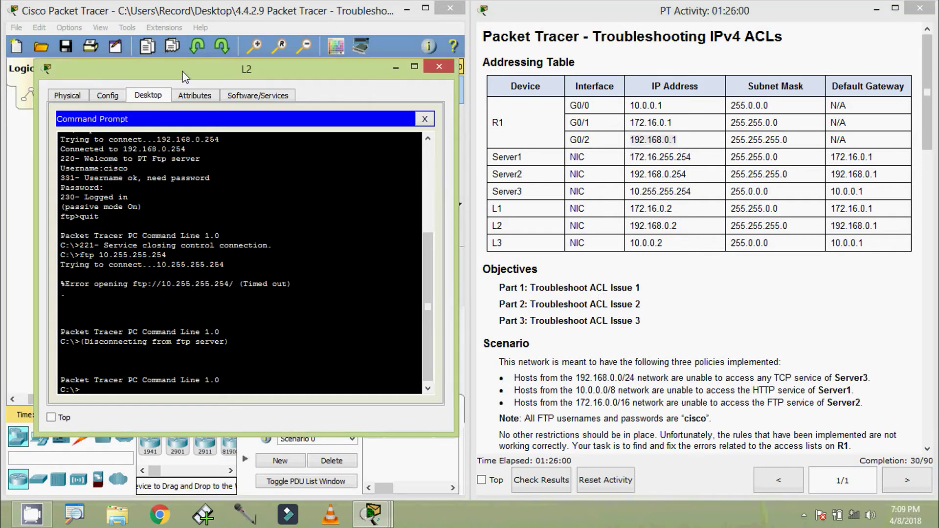
left_click_drag(186, 68, 210, 28)
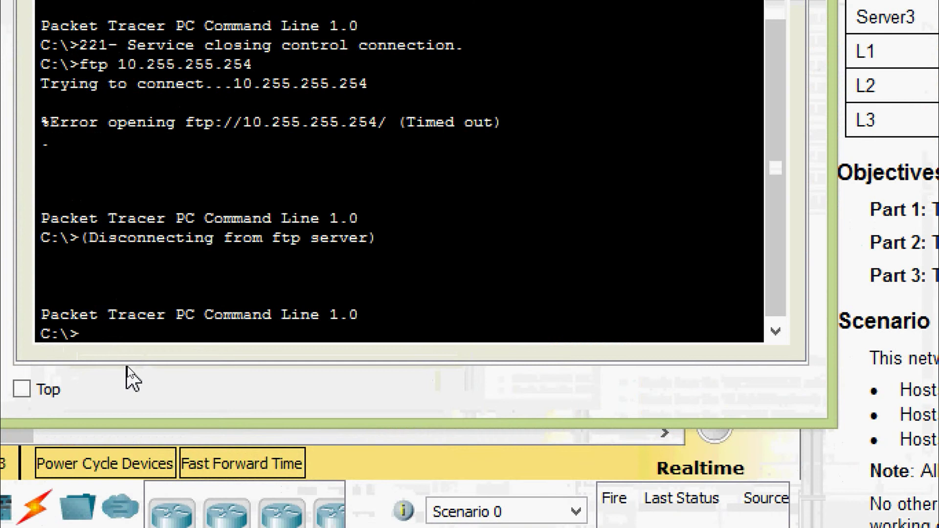
- Ping R1's G0/2 gateway 192.168.0.1 from L2's command prompt
type("ping")
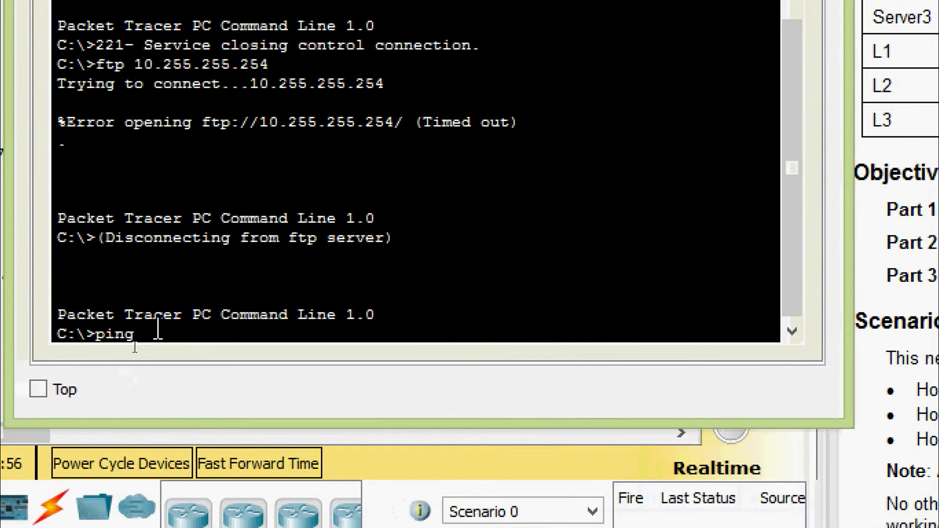
right_click(186, 332)
left_click(220, 378)
key("Return")
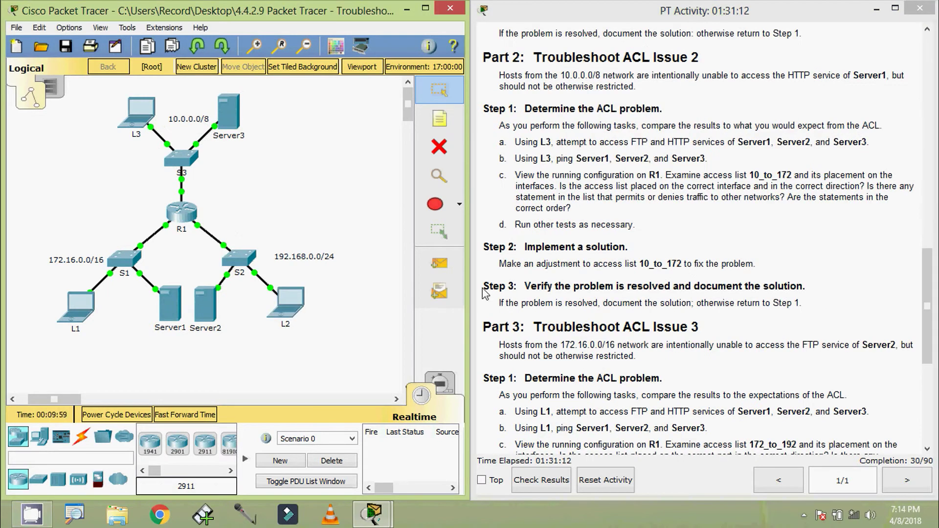
- Open laptop L3's window, resize and reposition it, and show its Desktop applications
left_click_drag(931, 341, 929, 108)
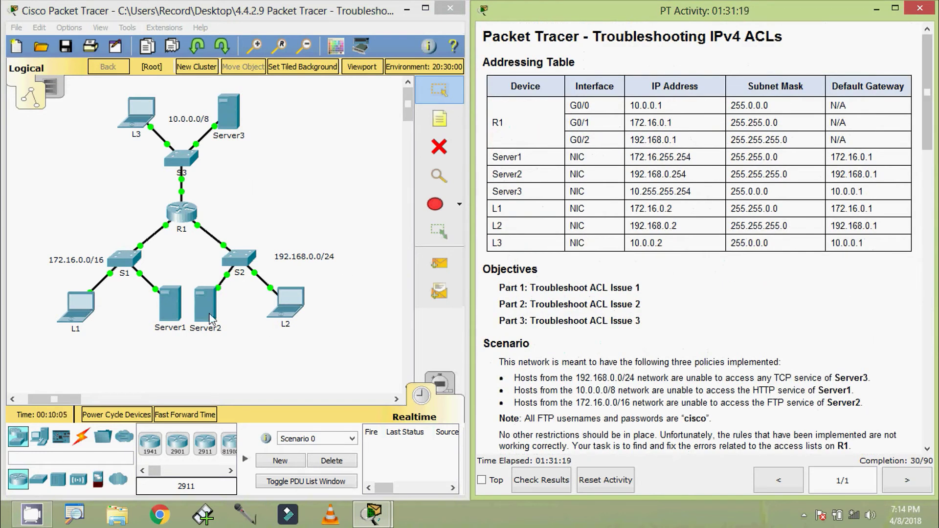
left_click(146, 124)
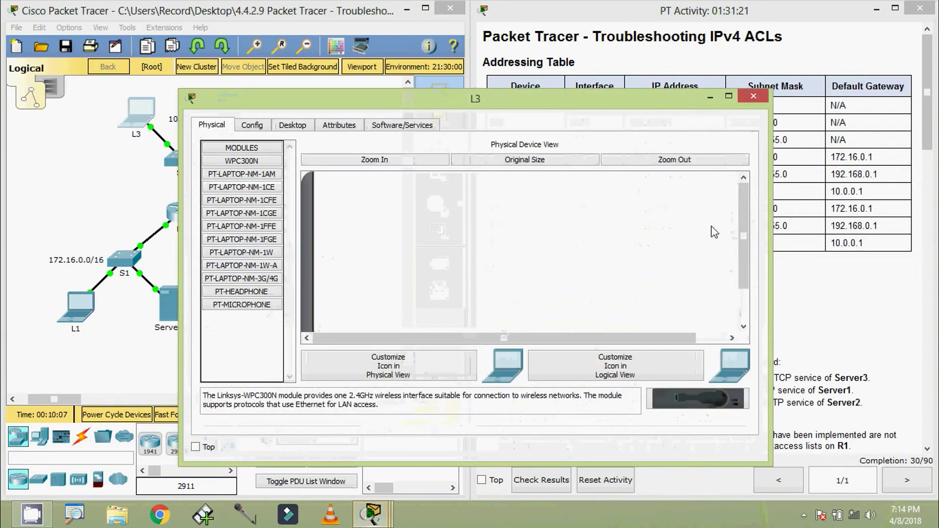
left_click_drag(769, 224, 557, 224)
left_click_drag(422, 96, 333, 77)
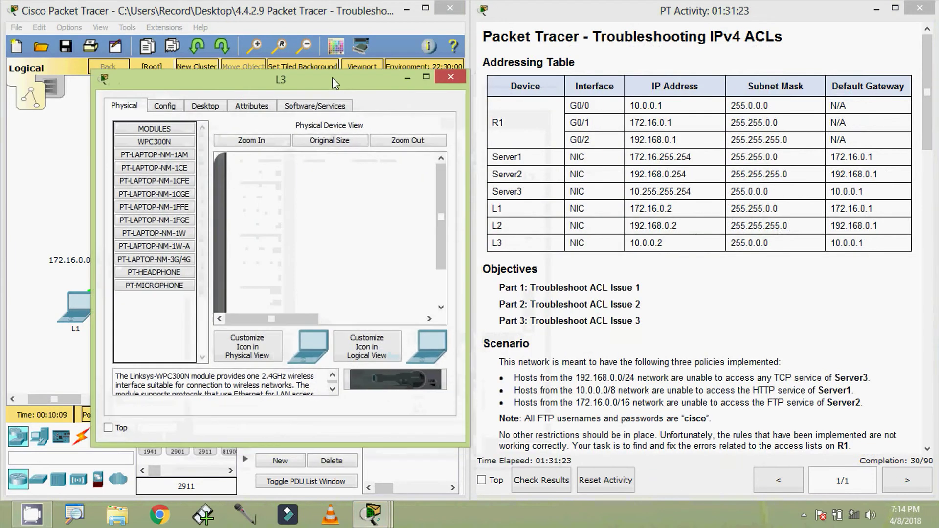
left_click(203, 105)
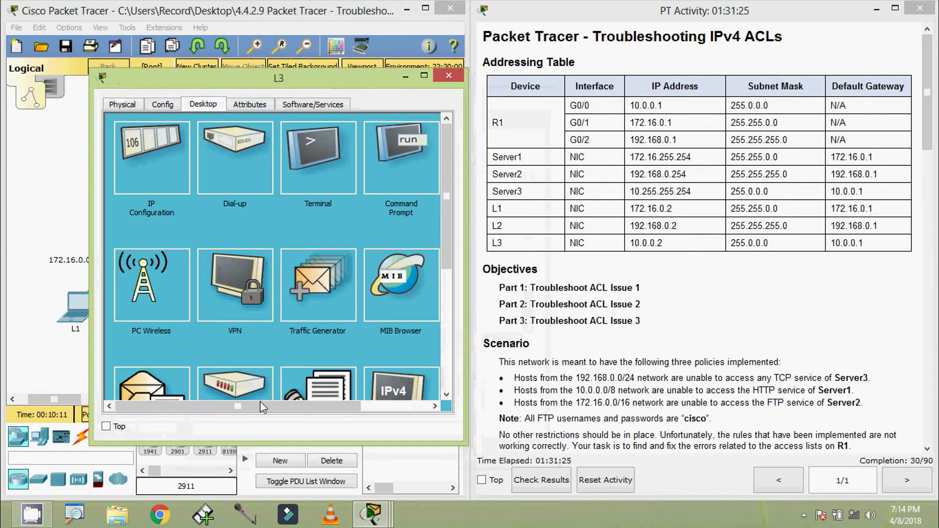
left_click_drag(264, 407, 332, 407)
- Load Server1's web page in L3's browser using its IP address from the addressing table
left_click(398, 170)
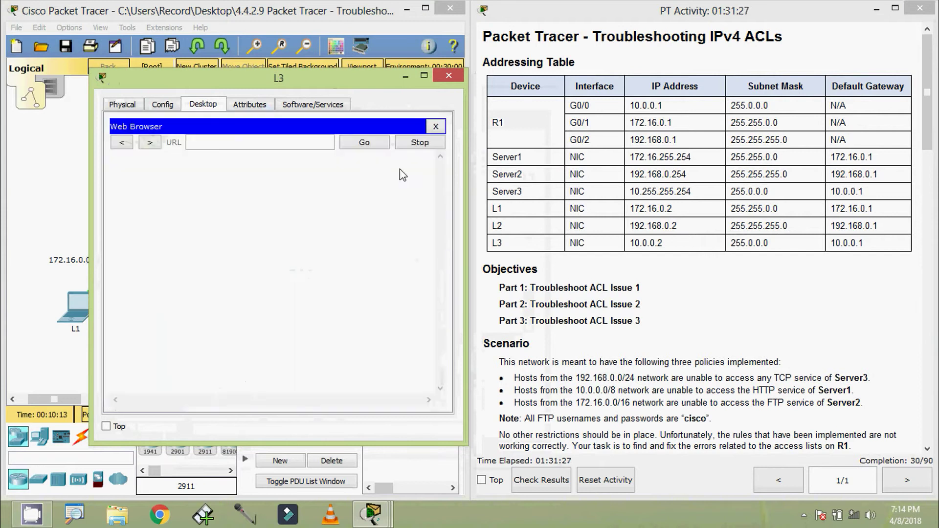
left_click_drag(630, 162, 692, 159)
key("ctrl+c")
left_click(300, 143)
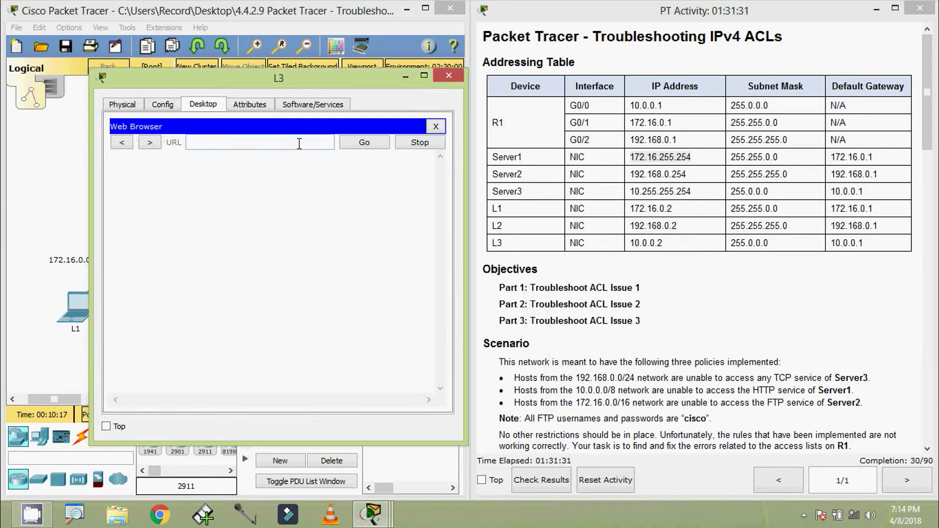
key("ctrl+v")
left_click(362, 143)
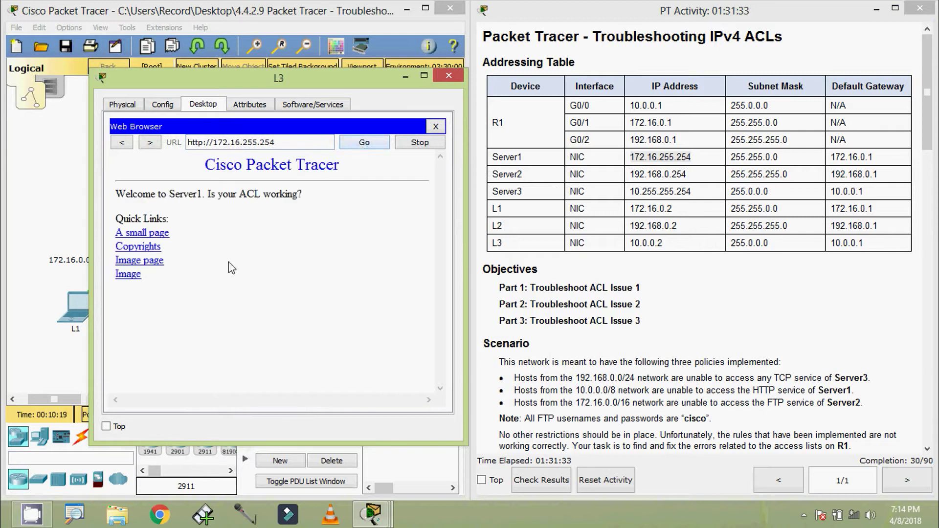
left_click(436, 126)
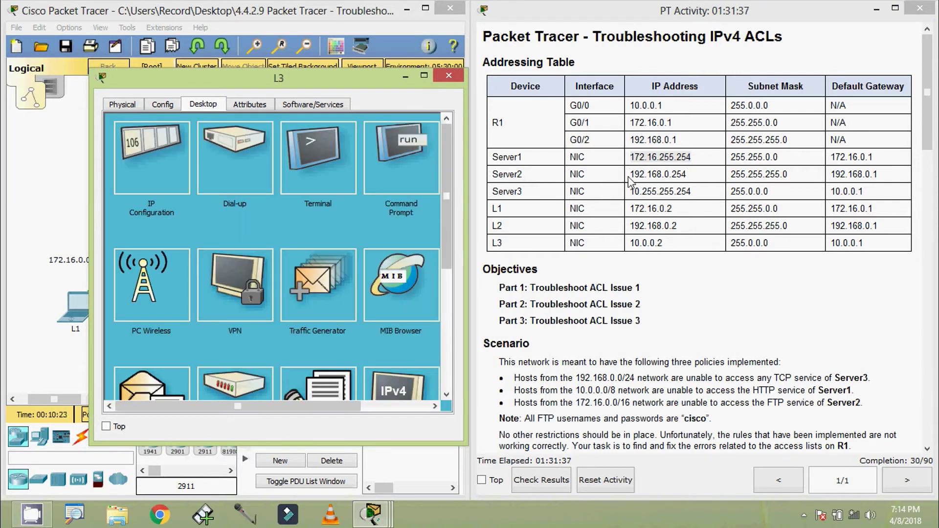
- Load Server2's web page in L3's browser using its pasted IP address
left_click_drag(629, 175, 691, 177)
key("ctrl+c")
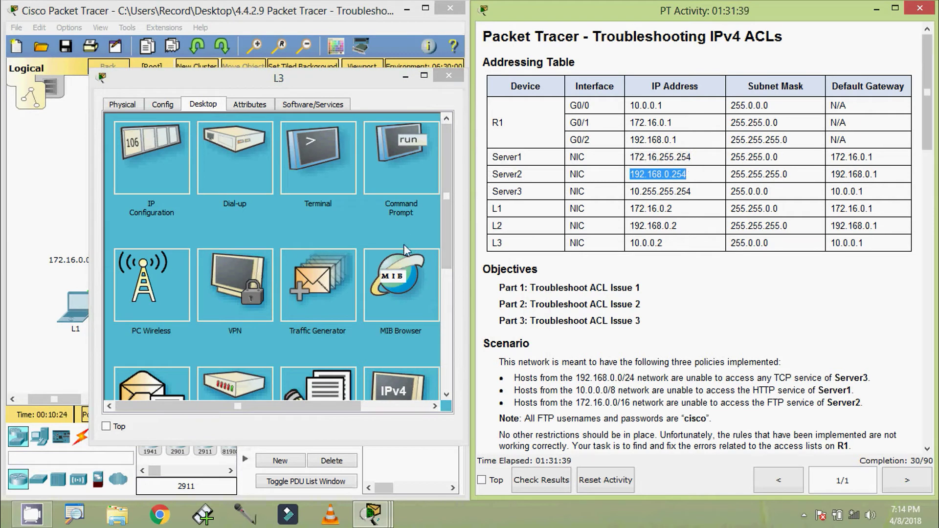
left_click(292, 406)
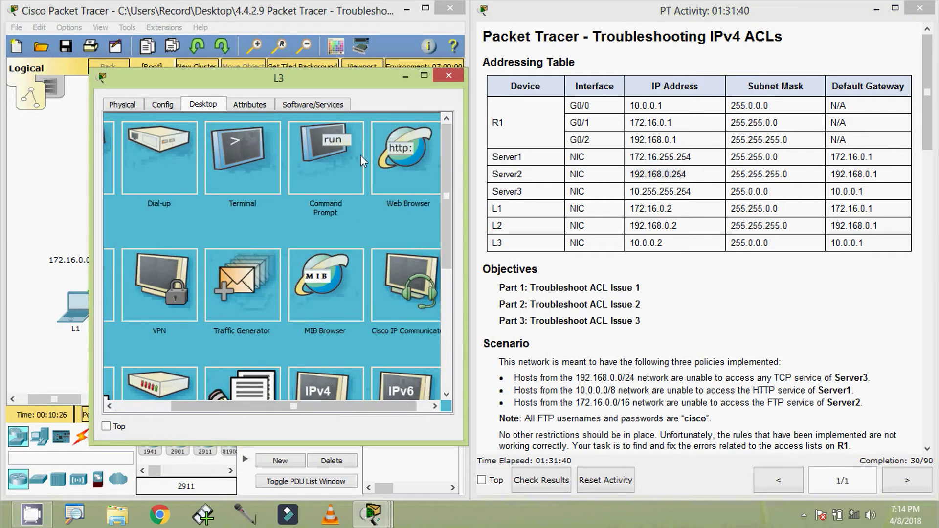
left_click(396, 156)
key("ctrl+v")
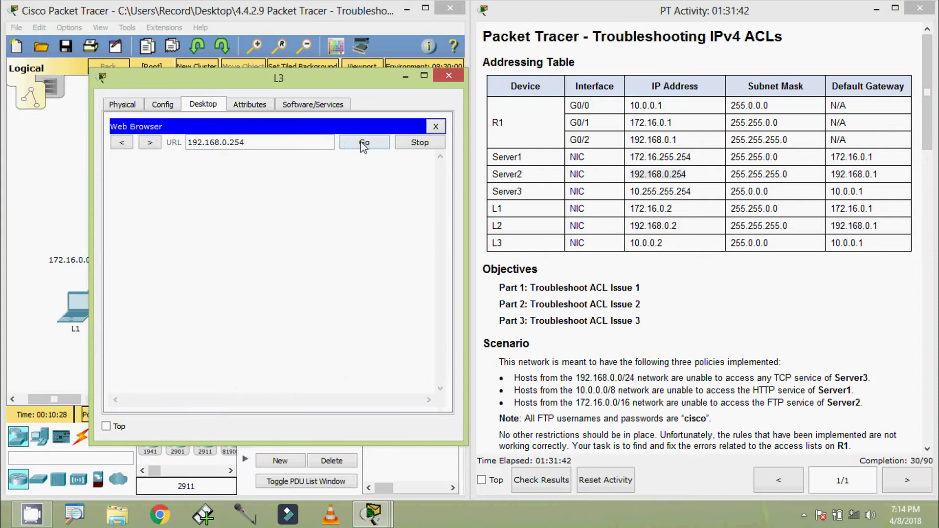
left_click(361, 142)
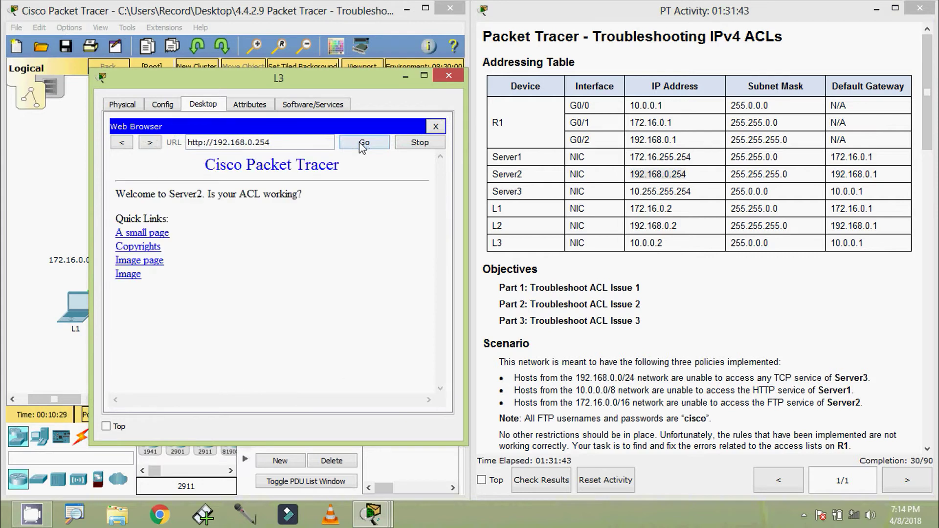
left_click(436, 128)
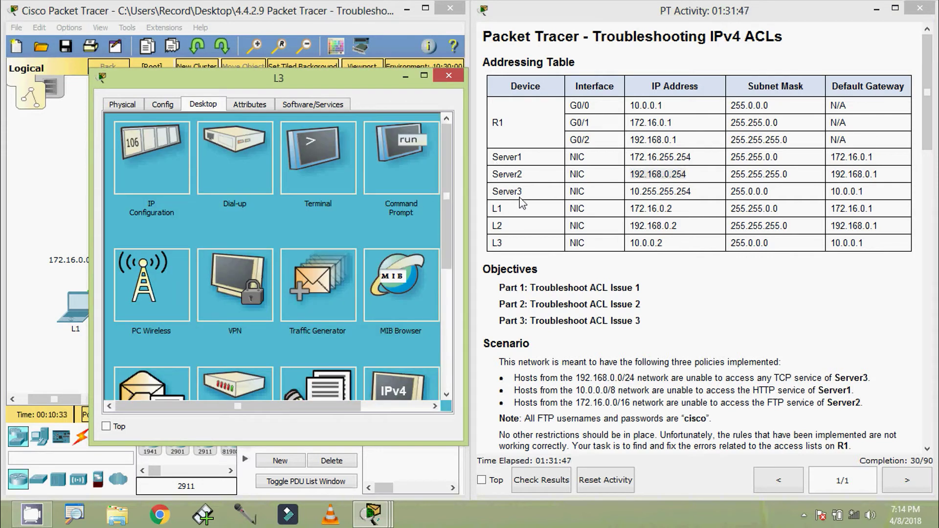
- Load Server3's web page at 10.255.255.254 in L3's browser, then open L3's Command Prompt
left_click_drag(629, 192, 695, 205)
key("ctrl+c")
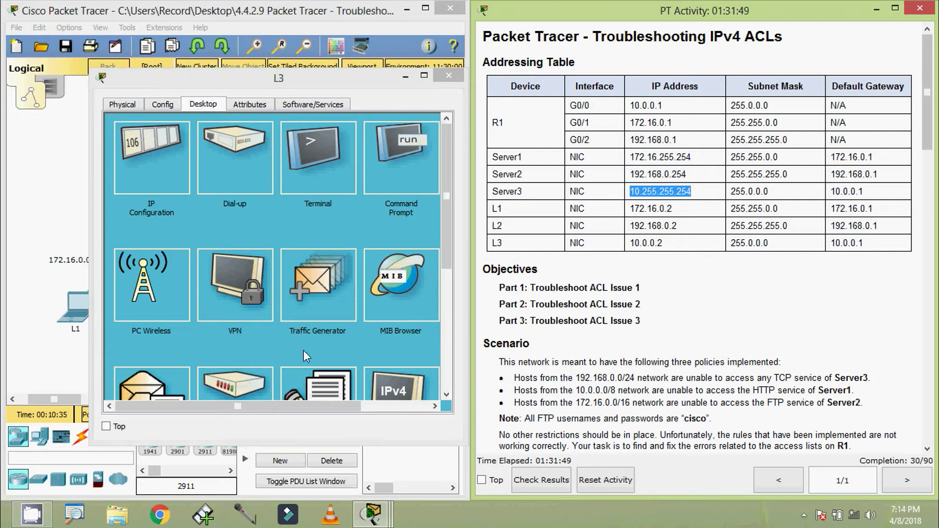
left_click_drag(265, 411, 313, 411)
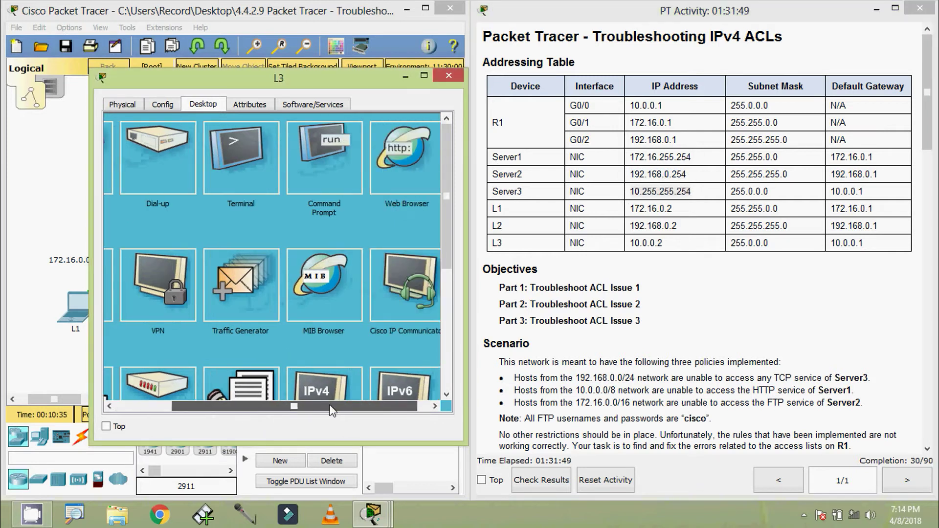
left_click(380, 174)
key("ctrl+v")
left_click(363, 146)
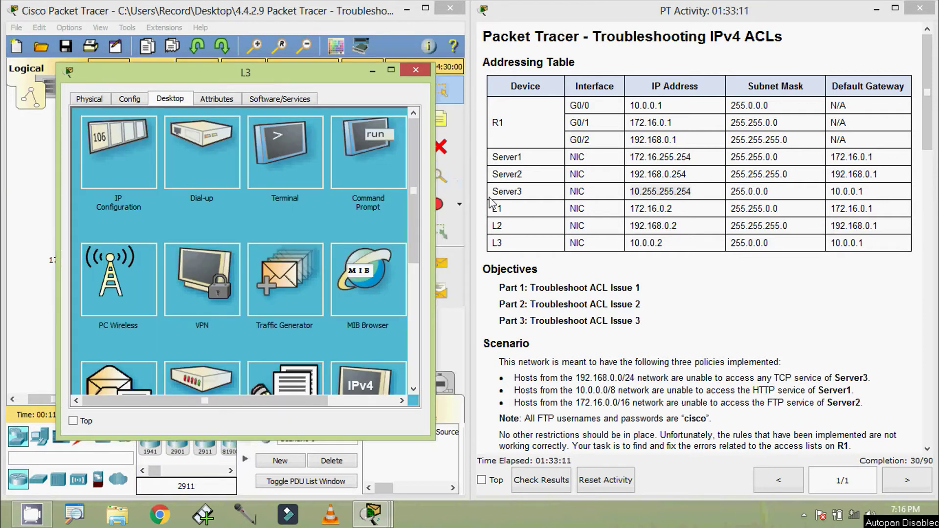
left_click_drag(631, 157, 693, 157)
key("ctrl+c")
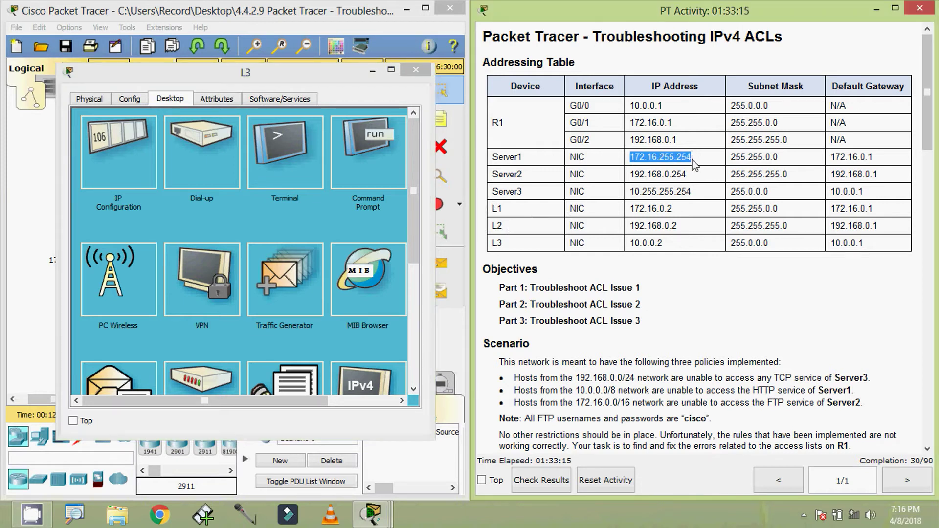
left_click(373, 156)
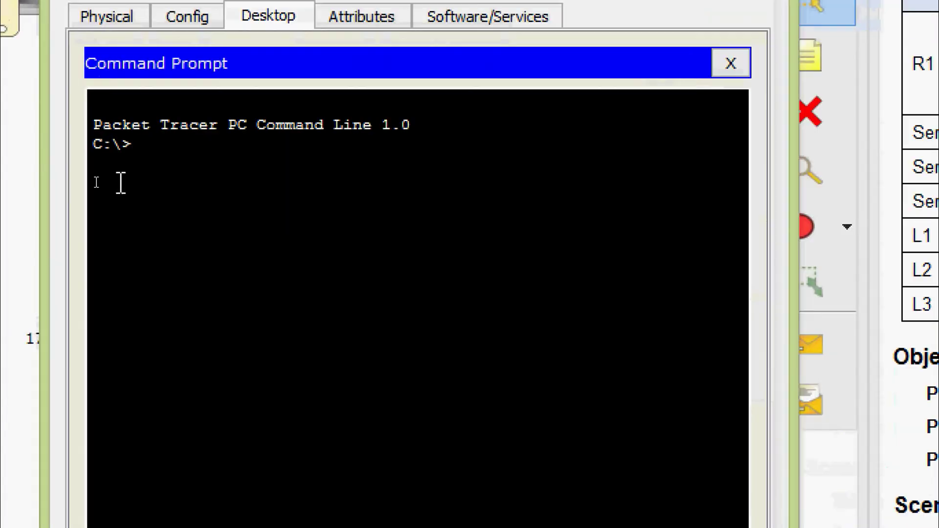
- FTP from L3 to Server1's pasted IP and log in with username cisco and the FTP password
type("ftp")
right_click(196, 146)
left_click(222, 192)
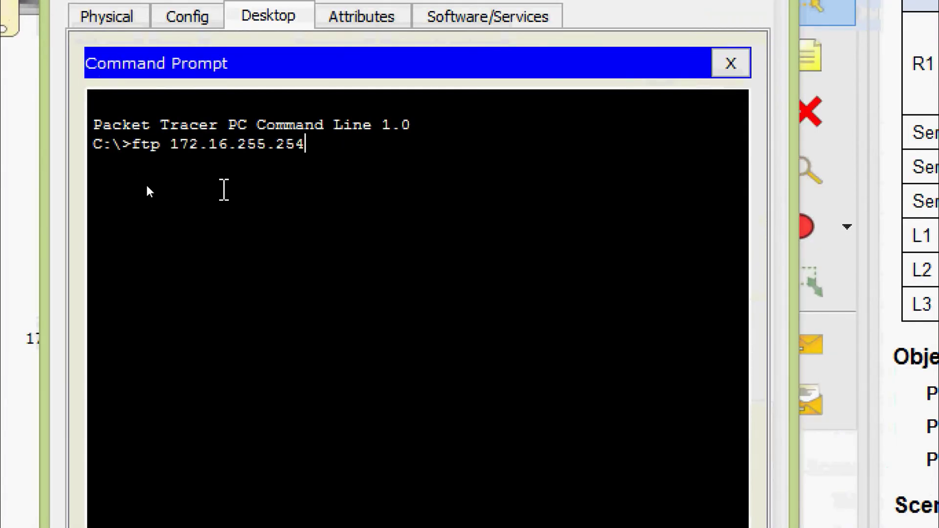
key("Return")
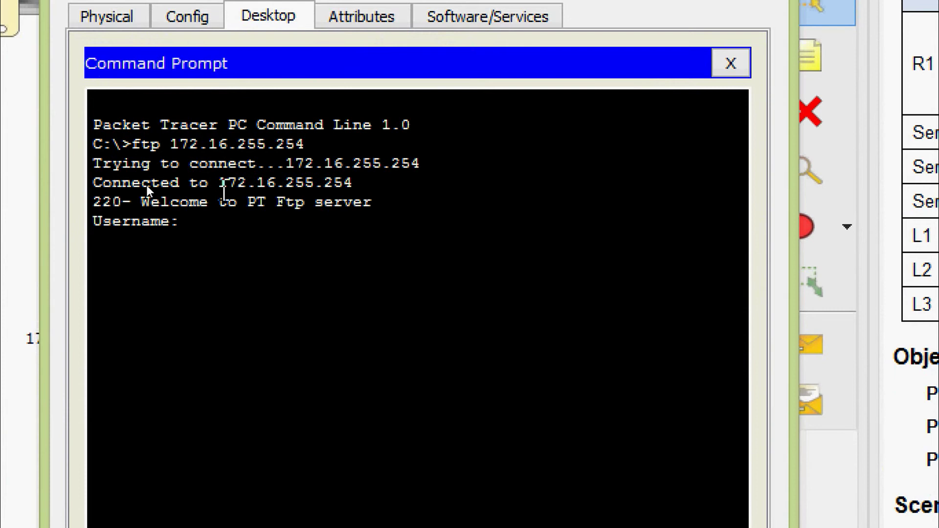
type("cisco")
key("Return")
type("cisco")
key("Return")
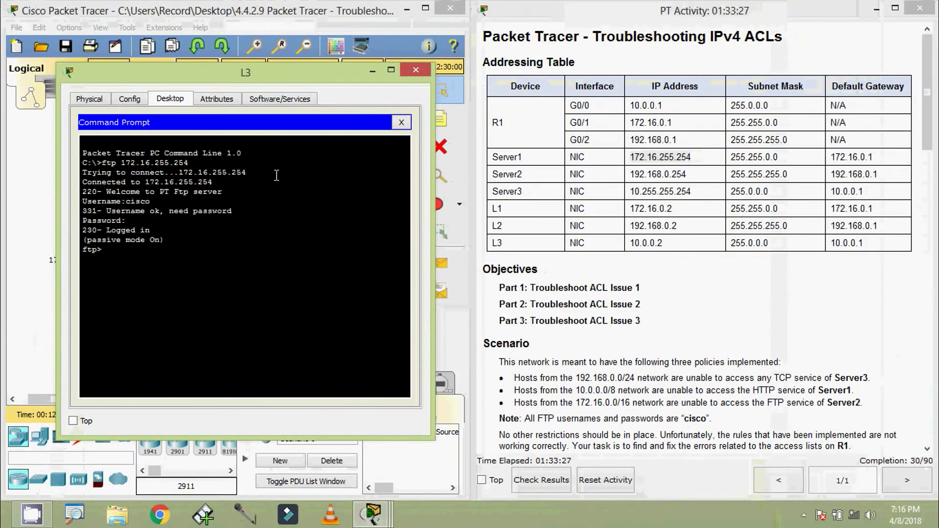
- Quit the Server1 FTP session and log in over FTP to Server2 as cisco
left_click_drag(631, 174, 687, 175)
key("ctrl+c")
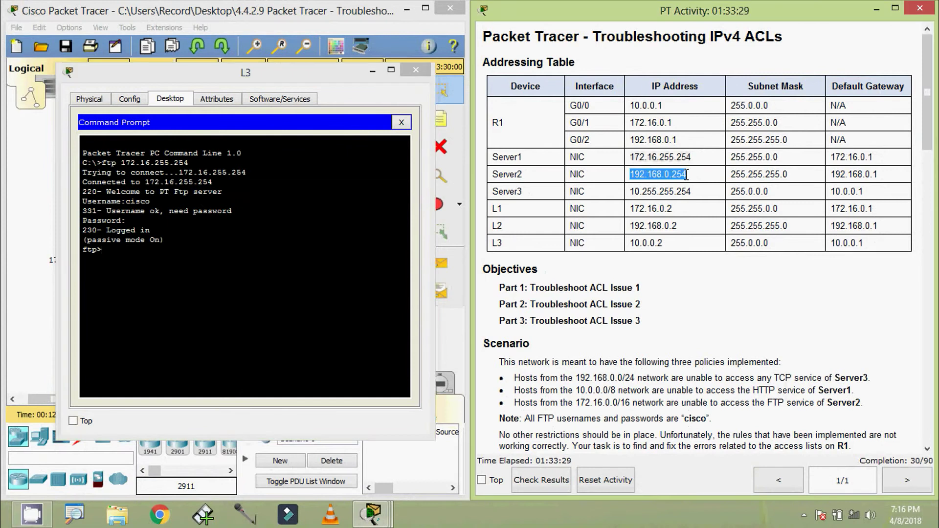
left_click(120, 255)
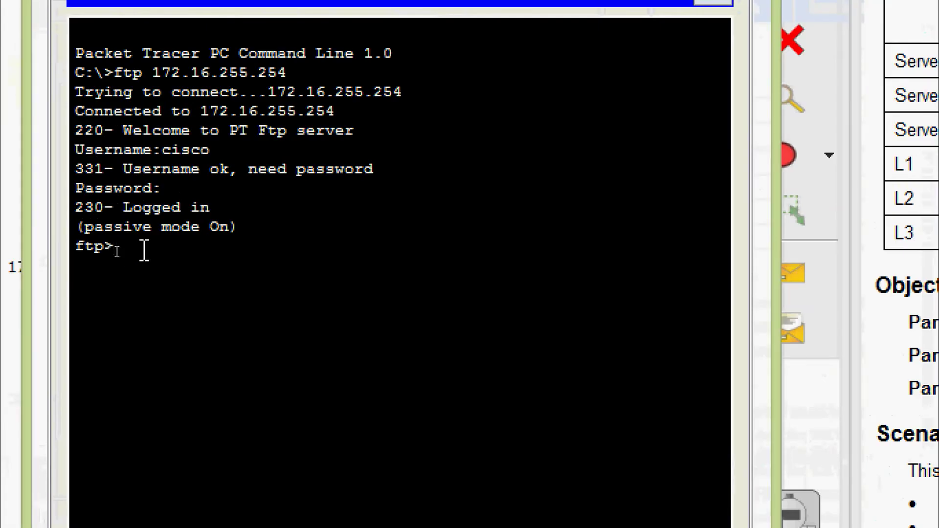
type("quit")
key("Return")
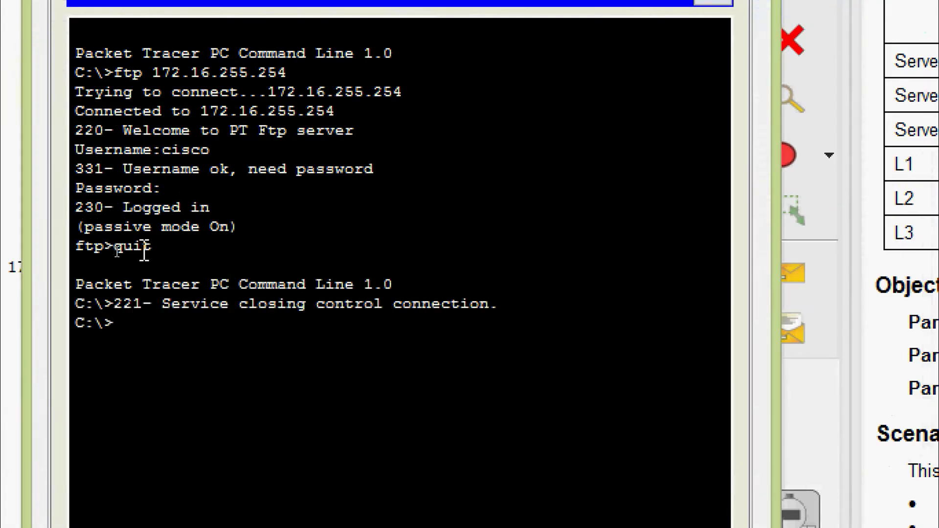
type("ftp")
right_click(178, 325)
left_click(218, 372)
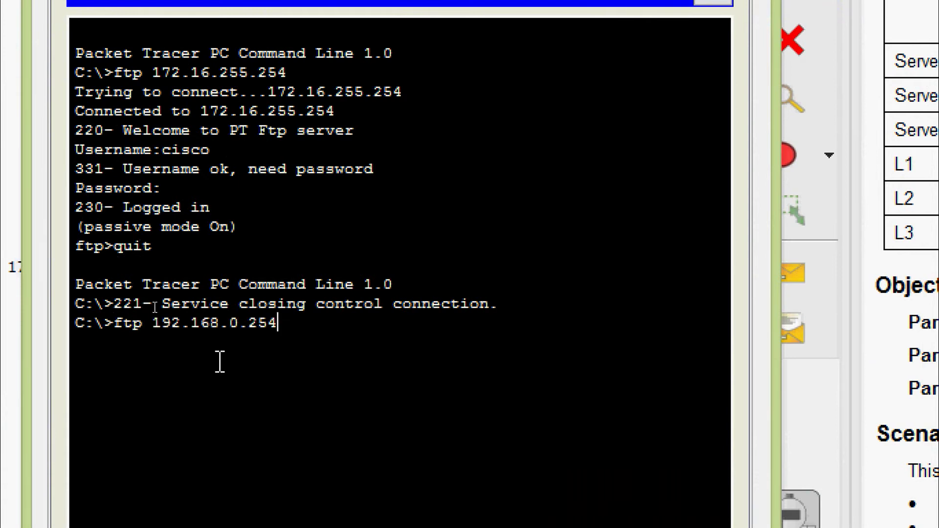
key("Return")
type("cisco")
key("Return")
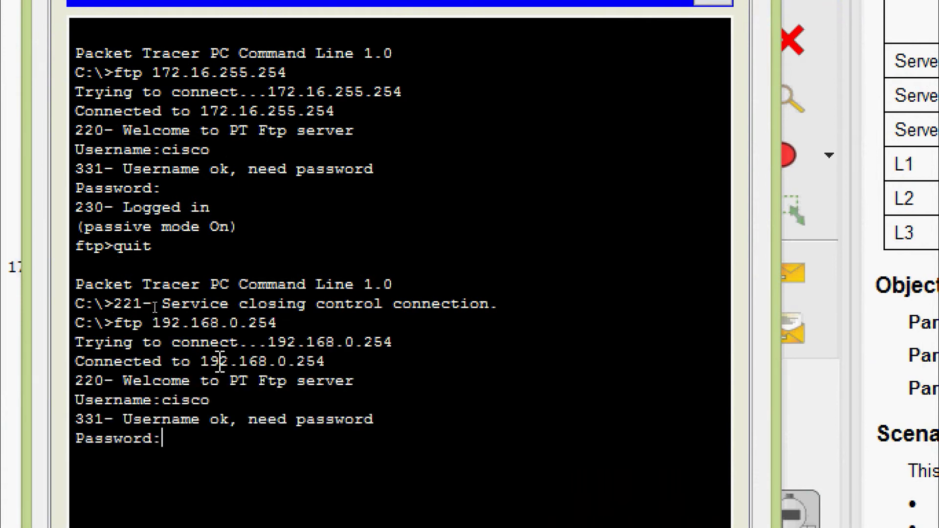
key("Return")
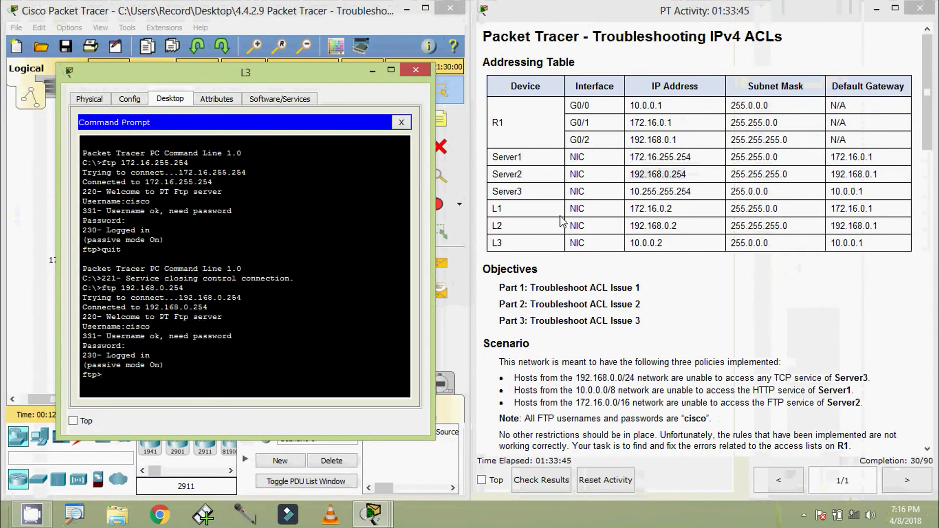
- Quit the Server2 session and log in over FTP to Server3 with username cisco and password
left_click_drag(631, 195, 694, 192)
key("ctrl+c")
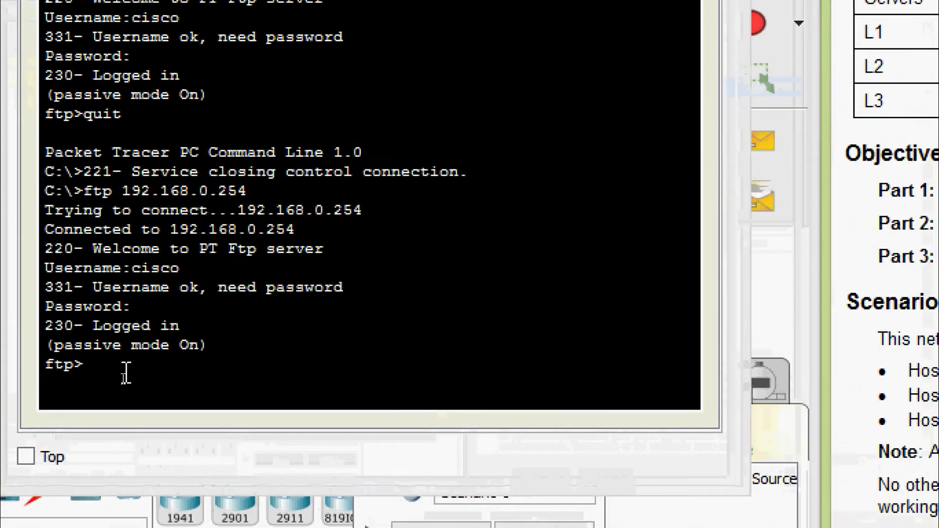
left_click(123, 380)
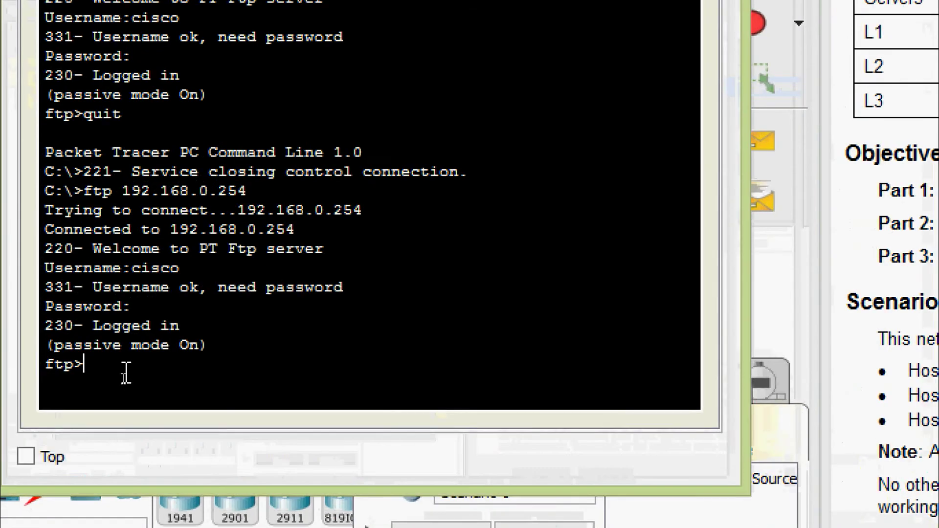
type("quit")
key("Return")
type("f")
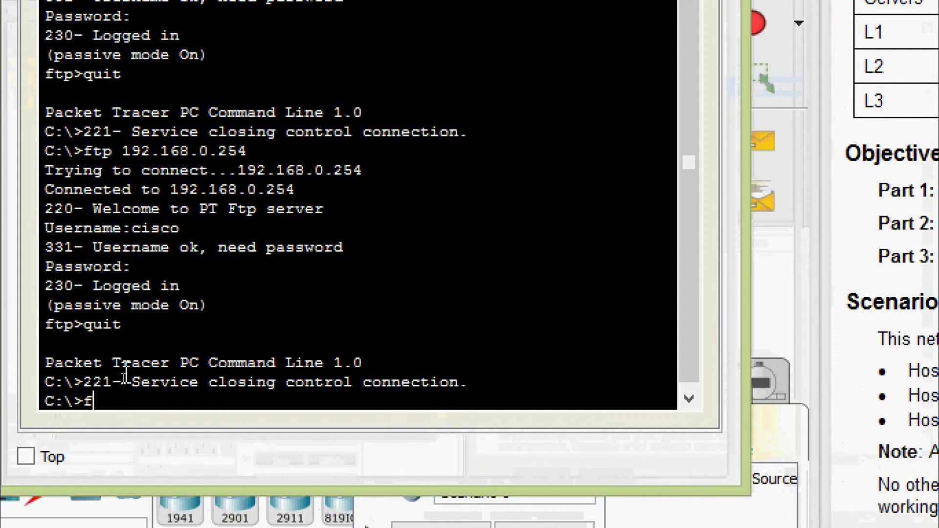
type("tp")
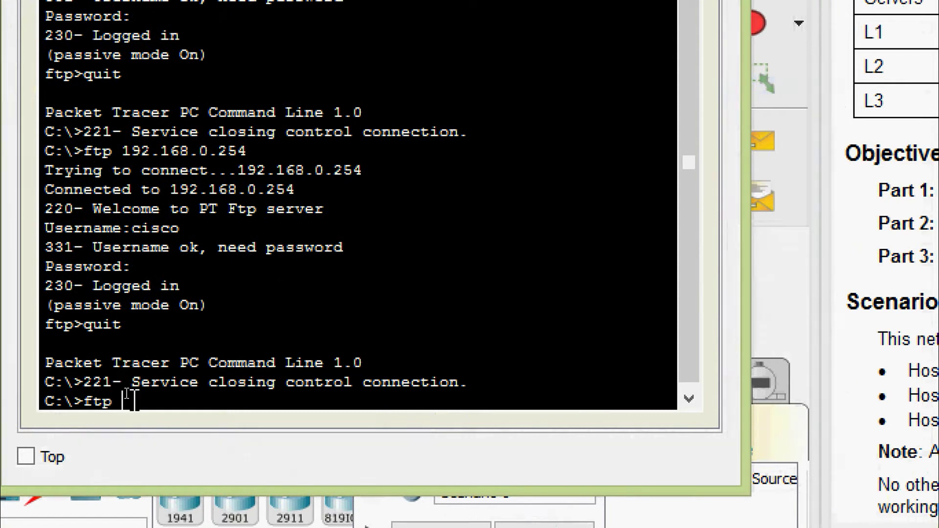
right_click(131, 404)
left_click(196, 450)
key("Return")
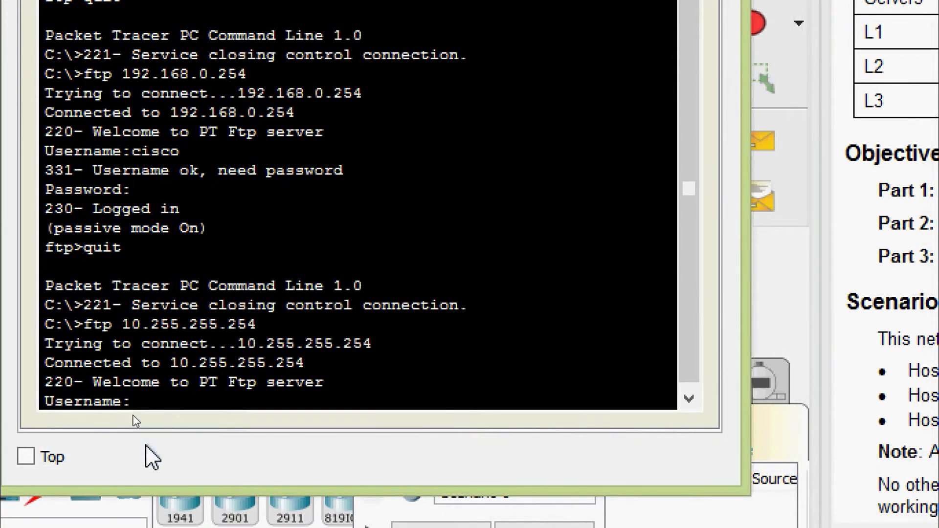
type("cisco")
key("Return")
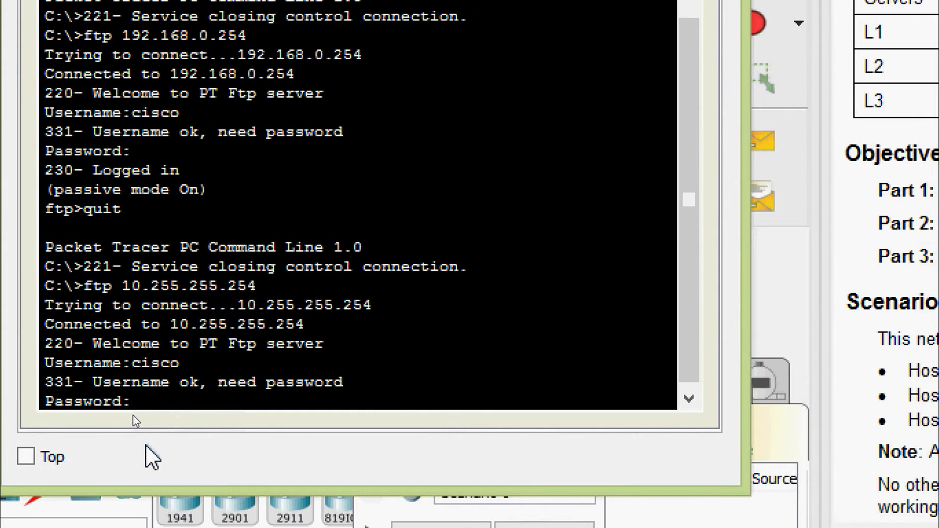
type("cisco")
key("Return")
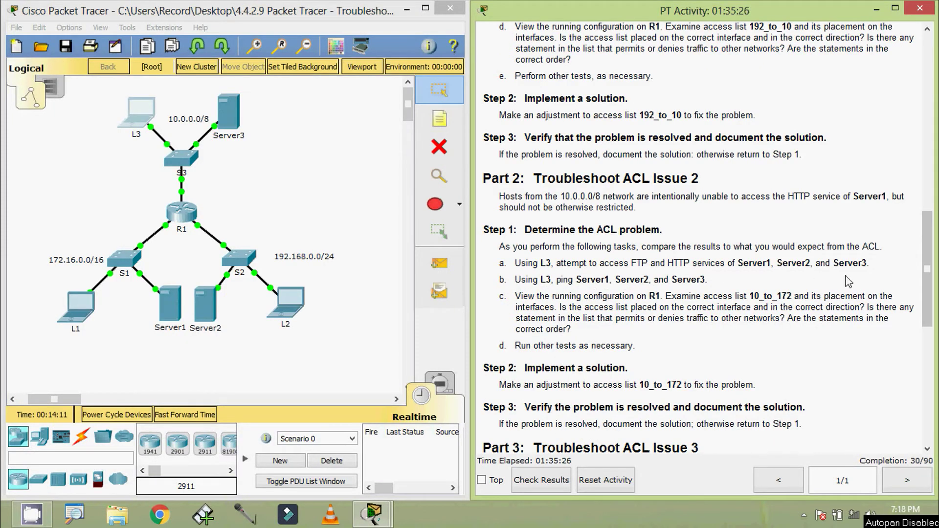
- Reopen L3's Command Prompt and place its window beside the addressing table
left_click_drag(921, 290, 919, 116)
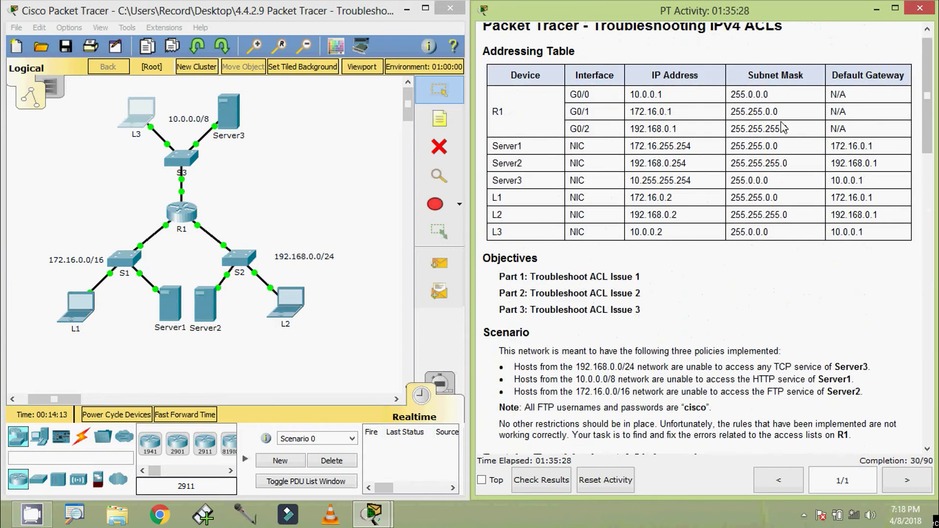
left_click_drag(631, 146, 698, 143)
left_click(142, 120)
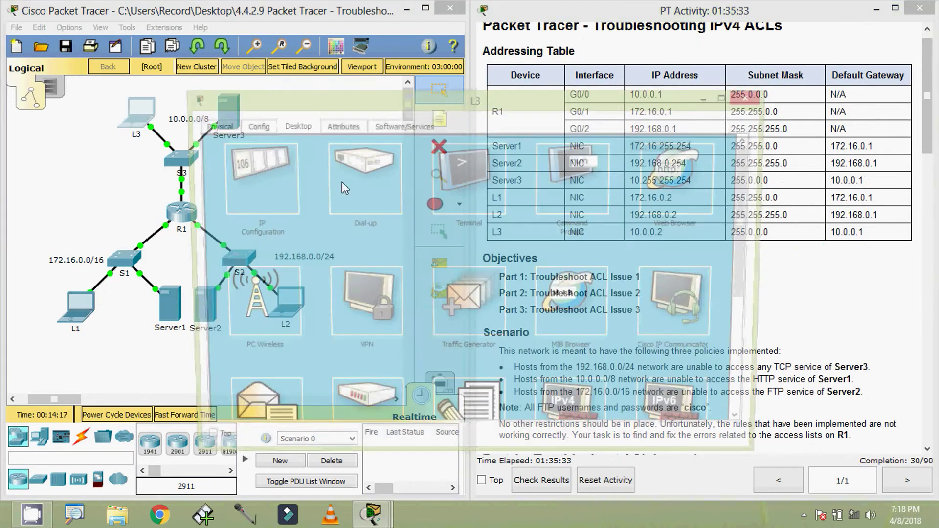
left_click(563, 172)
left_click_drag(772, 256, 568, 256)
left_click_drag(421, 97, 298, 38)
scroll(273, 243, "down", 4)
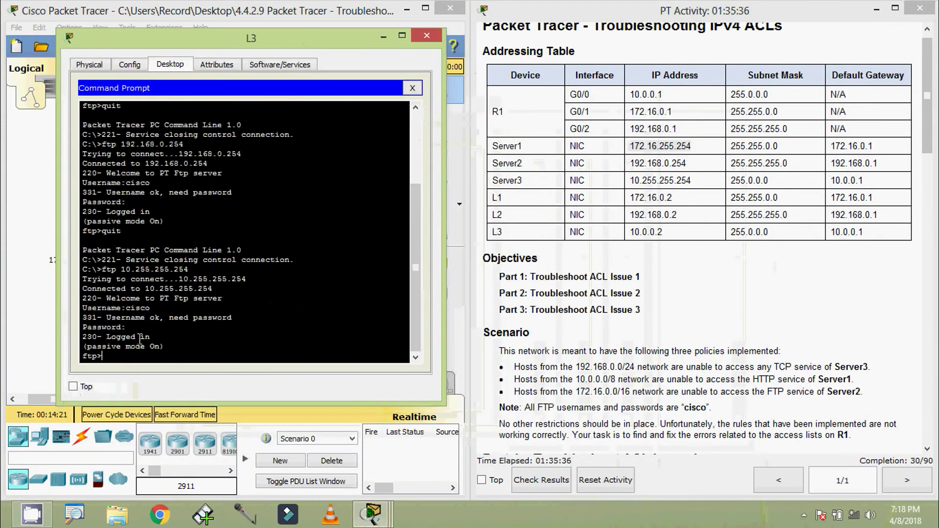
- Quit the Server3 FTP session and ping Server1 at 172.16.255.254
type("quit")
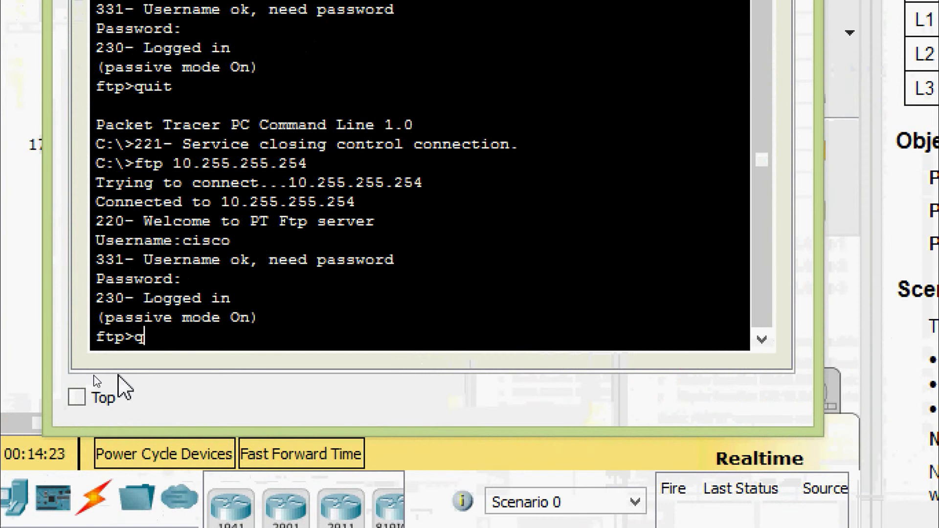
key("Return")
type("ping ")
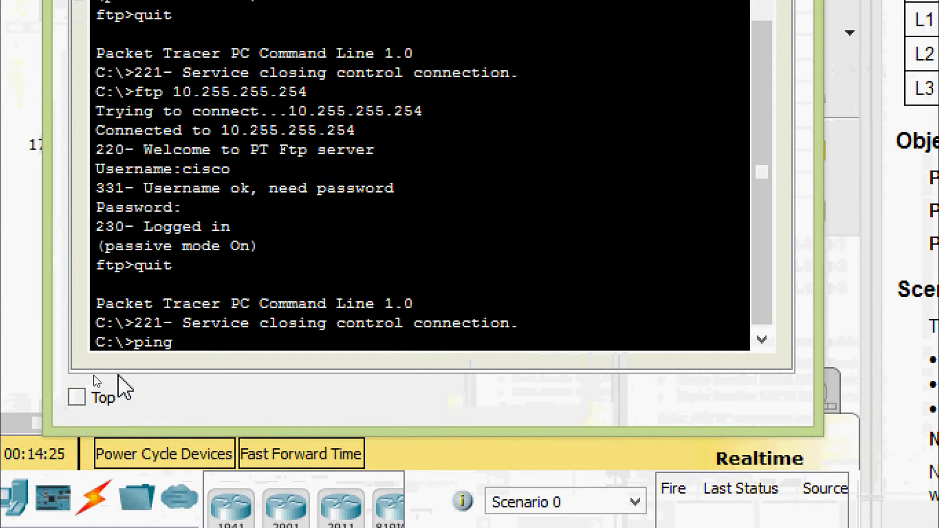
type("172.16.255.254")
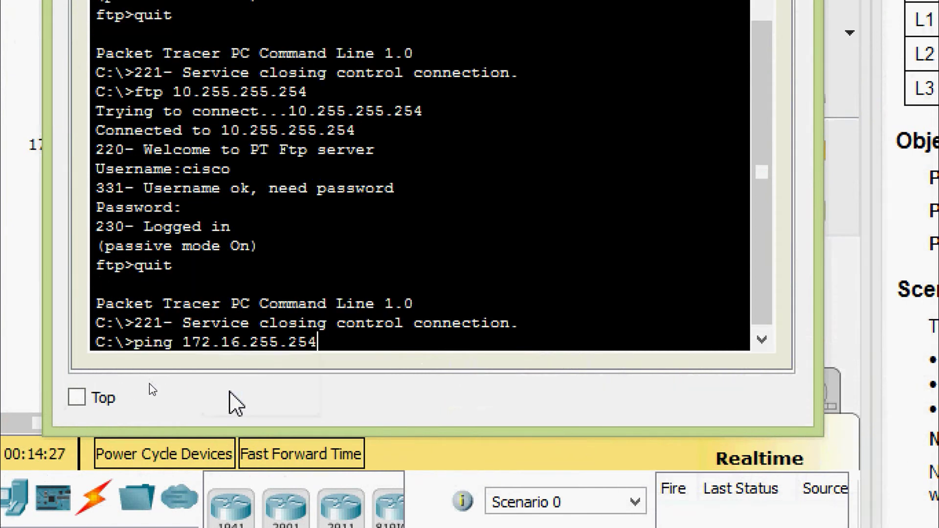
key("Return")
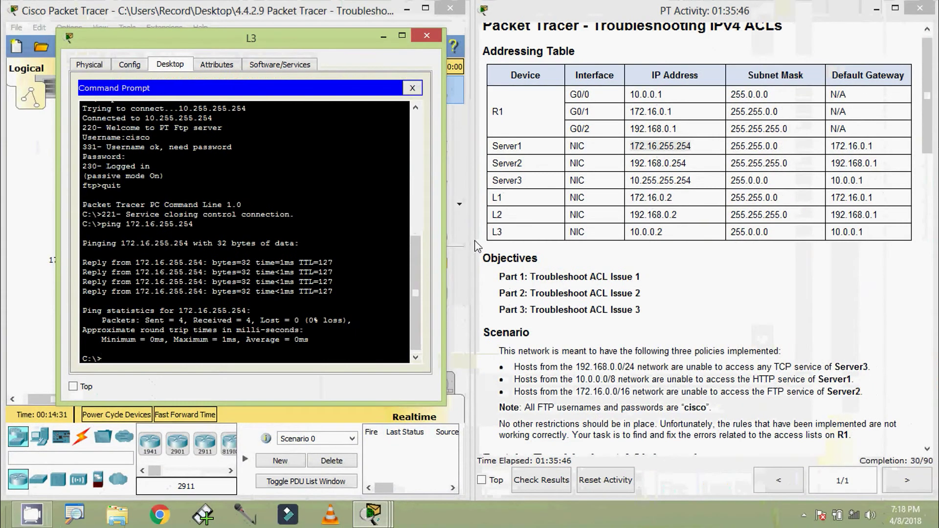
- Ping Server2 at 192.168.0.254 from L3 using the pasted address
left_click_drag(630, 164, 684, 166)
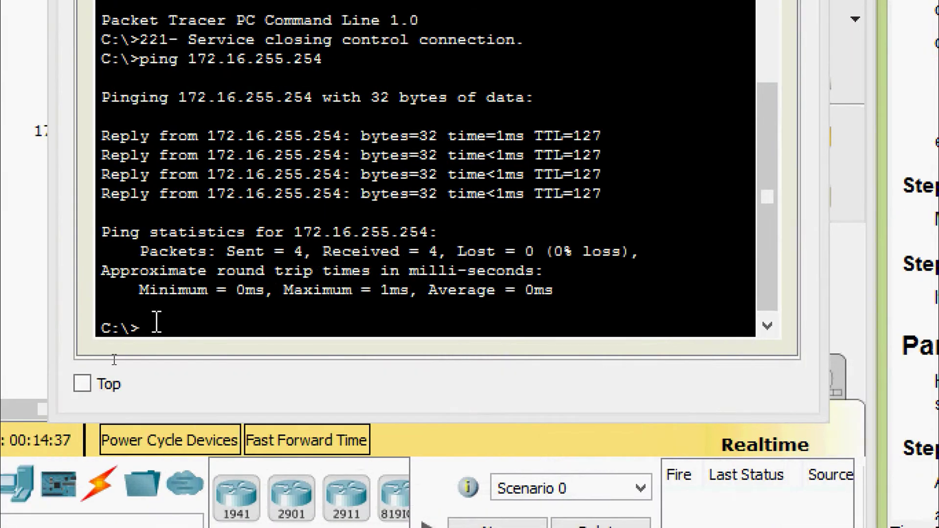
left_click(122, 329)
type("ping")
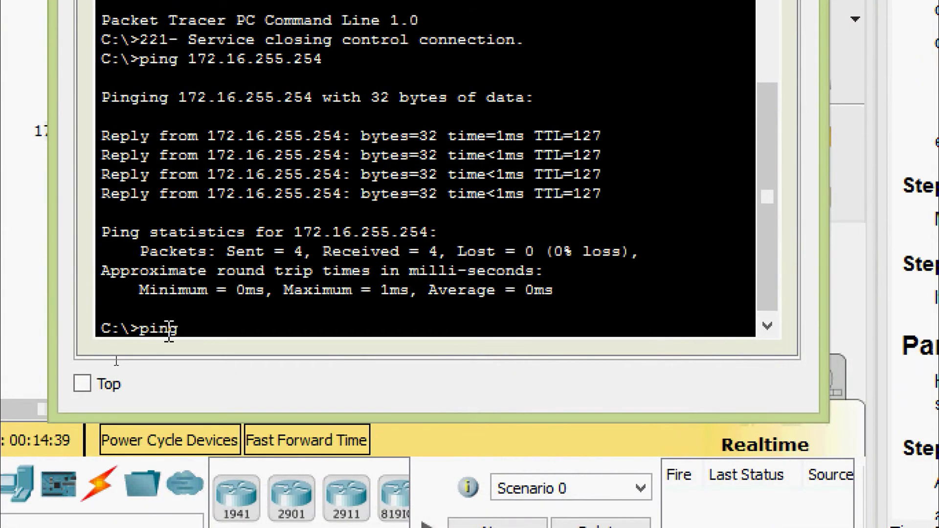
right_click(251, 342)
left_click(289, 373)
key("Return")
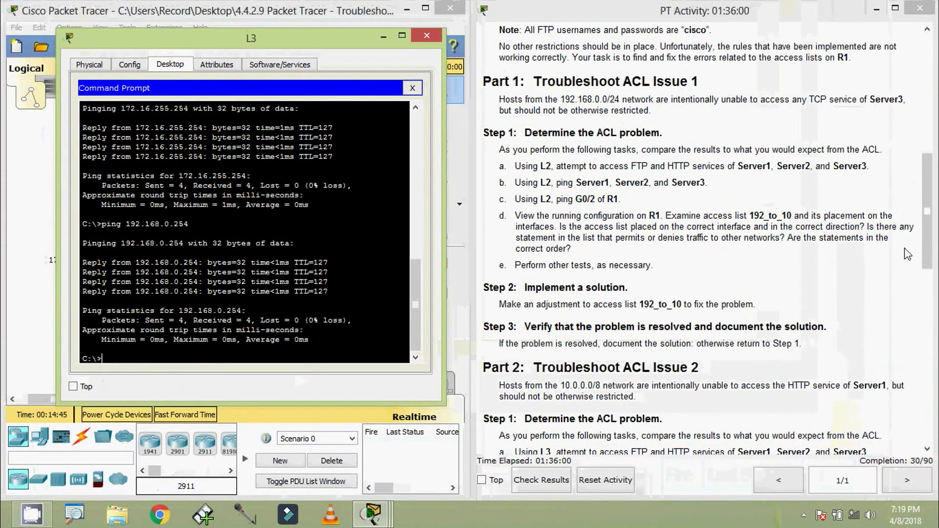
- Ping Server3 at 10.255.255.254 from L3 using the pasted address
left_click_drag(926, 254, 558, 176)
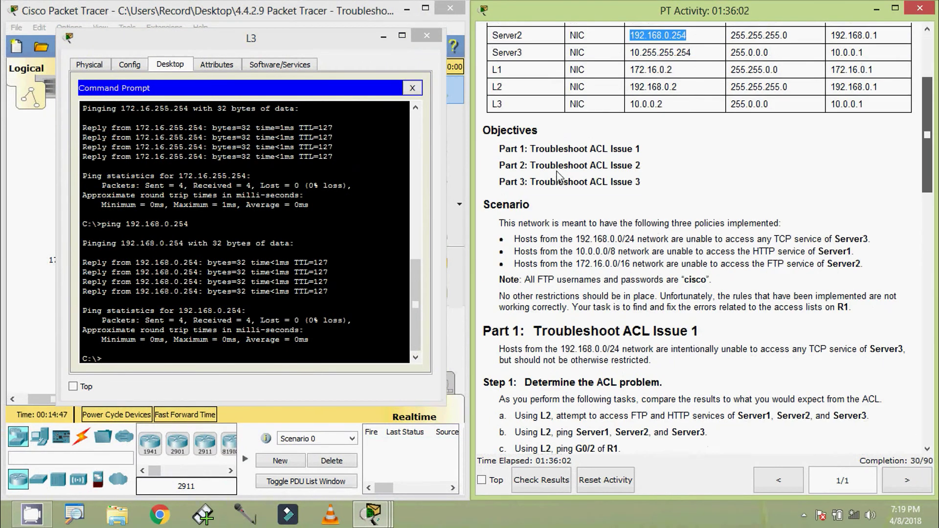
scroll(558, 176, "up", 3)
left_click(652, 159)
left_click_drag(631, 193, 691, 193)
key("ctrl+c")
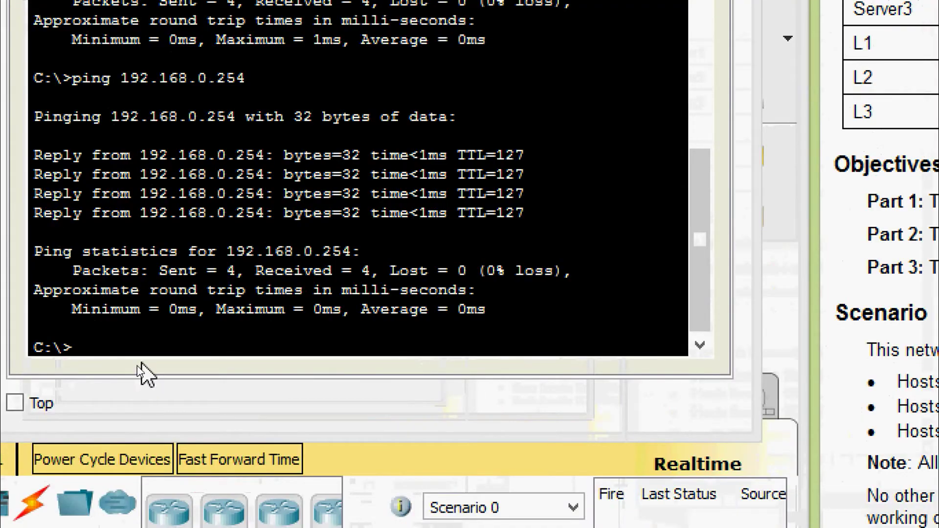
left_click(138, 362)
type("ping")
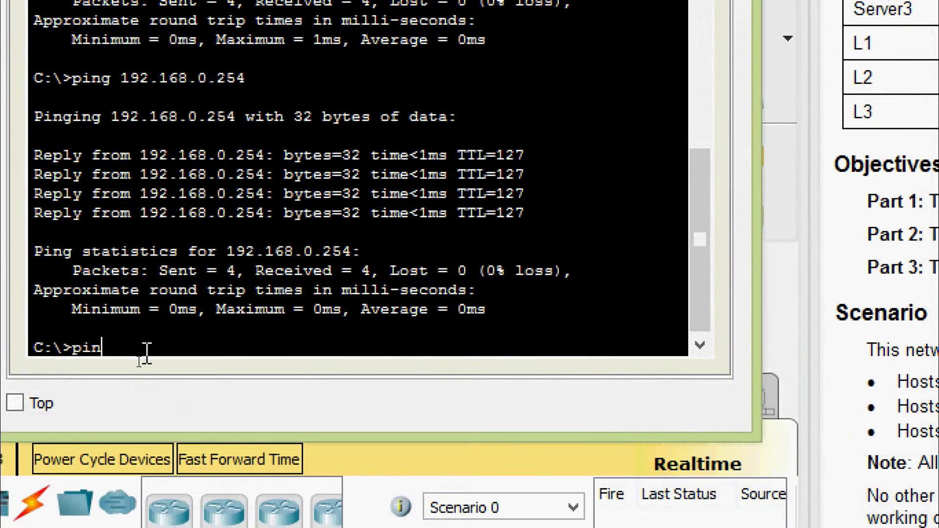
right_click(145, 356)
left_click(210, 398)
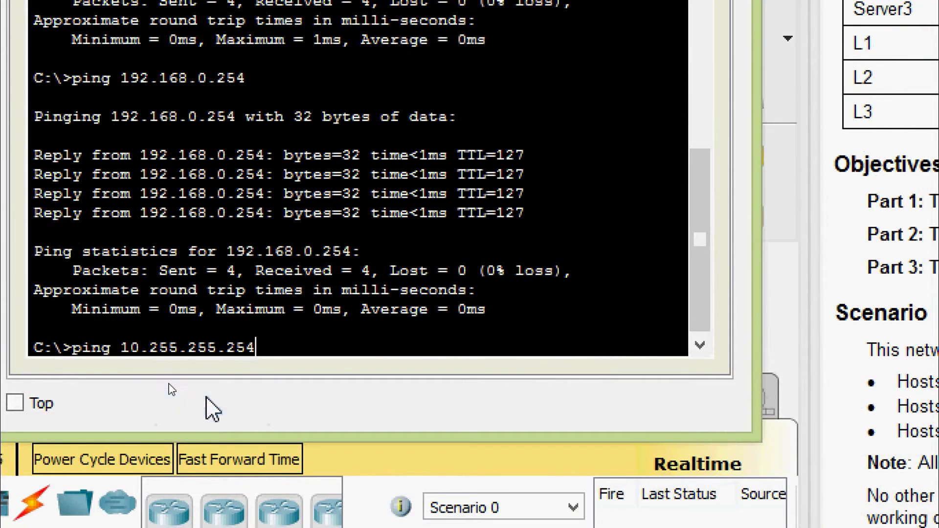
key("Return")
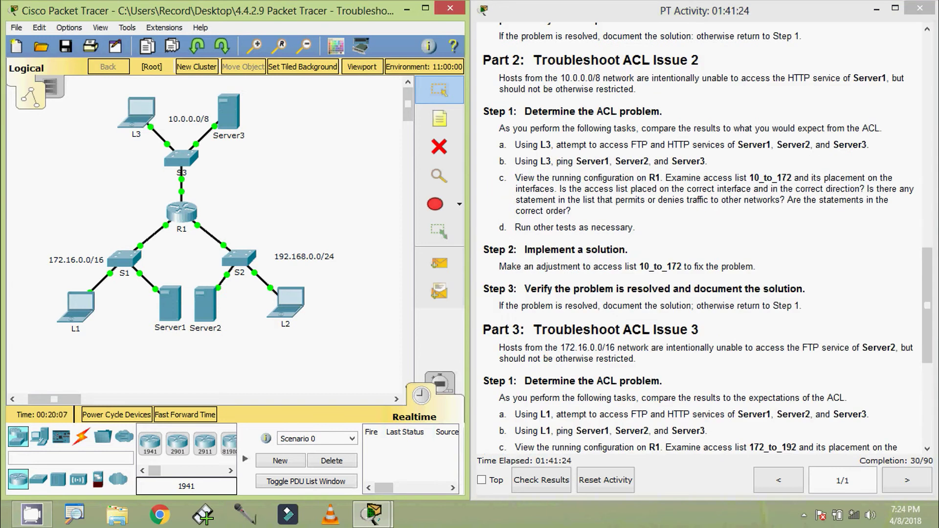
- Open R1's CLI and enter privileged mode with enable
left_click(182, 213)
left_click(394, 125)
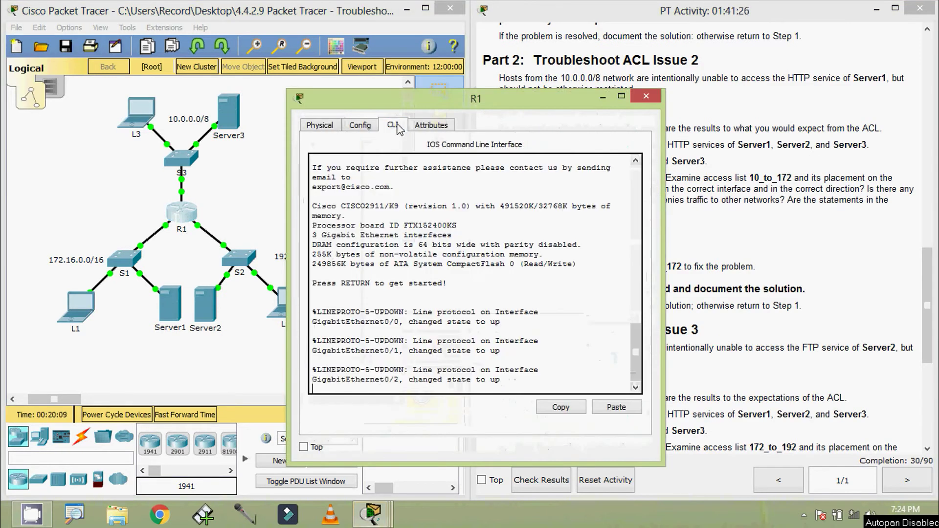
left_click_drag(441, 98, 410, 61)
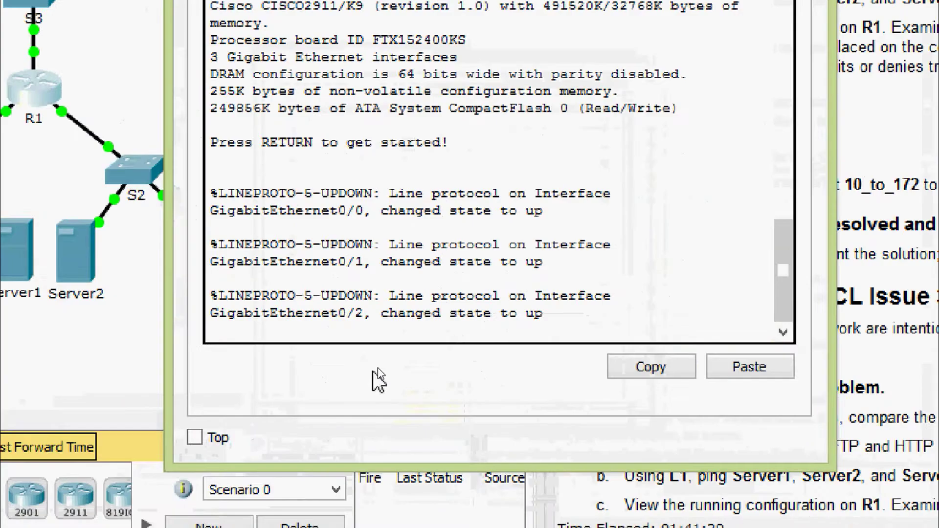
left_click(384, 353)
key("Return")
key("Return")
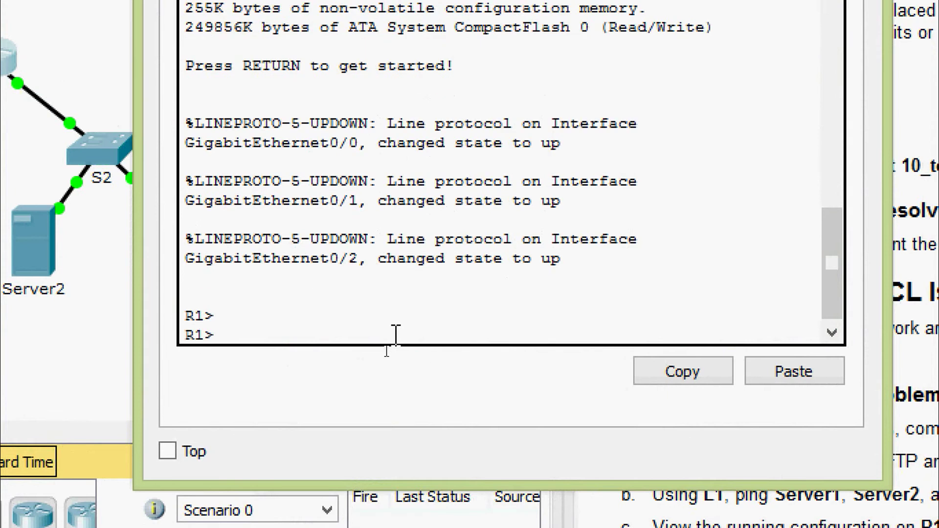
type("ena")
key("Return")
- Display R1's running configuration with show running-config
type("sh")
key("Tab")
type("ru")
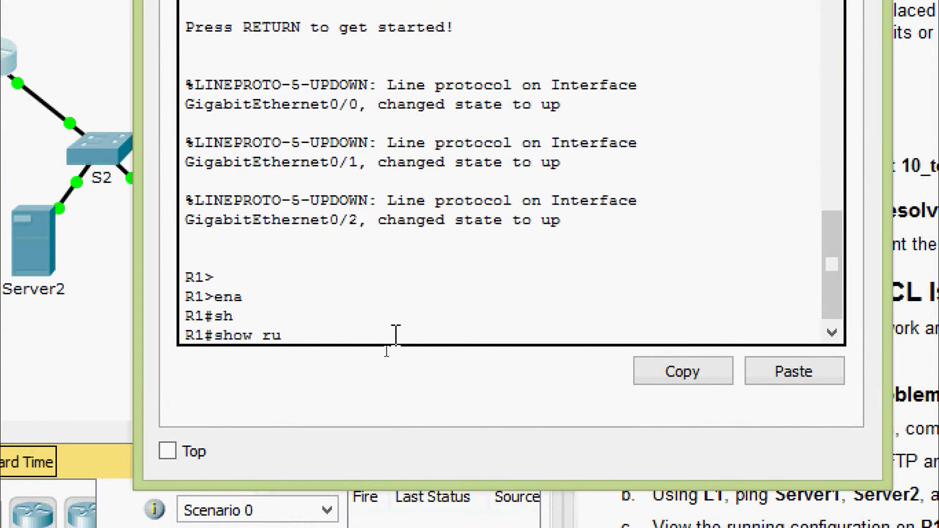
key("Tab")
key("Return")
key("space")
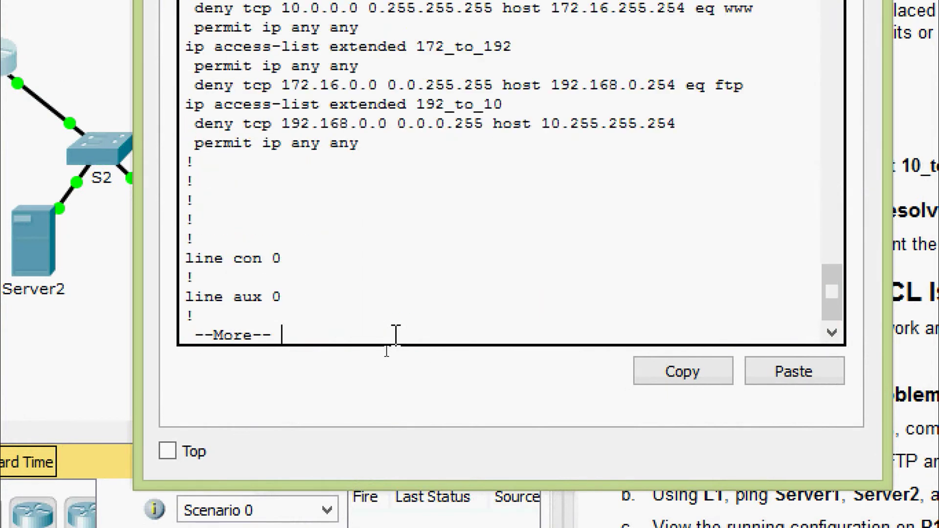
scroll(422, 252, "up", 2)
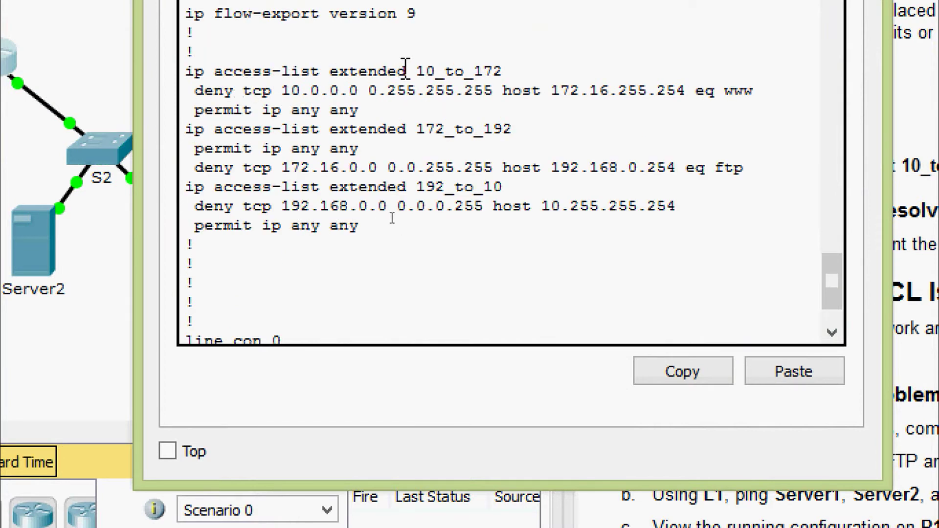
- Highlight ACL 10_to_172's deny 10.0.0.0 0.255.255.255 to host 172.16.255.254 www and permit ip any any
left_click_drag(412, 71, 503, 71)
left_click_drag(194, 91, 488, 98)
left_click(387, 91)
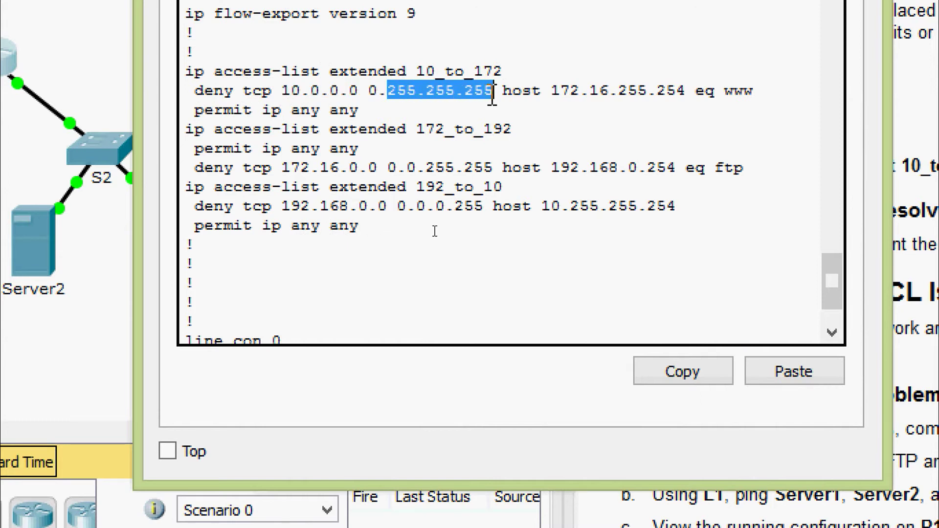
left_click(489, 100)
key("shift+Left")
key("shift+Left")
key("shift+Left")
key("shift+Left")
key("shift+Left")
key("shift+Left")
key("shift+Left")
key("shift+Left")
key("shift+Left")
key("shift+Left")
key("shift+Left")
key("shift+Left")
left_click_drag(541, 91, 647, 98)
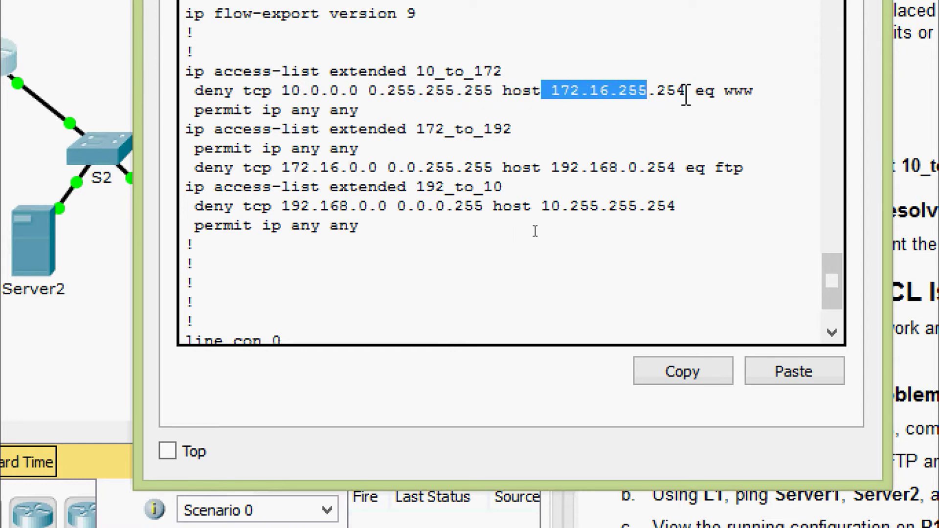
left_click_drag(725, 91, 753, 94)
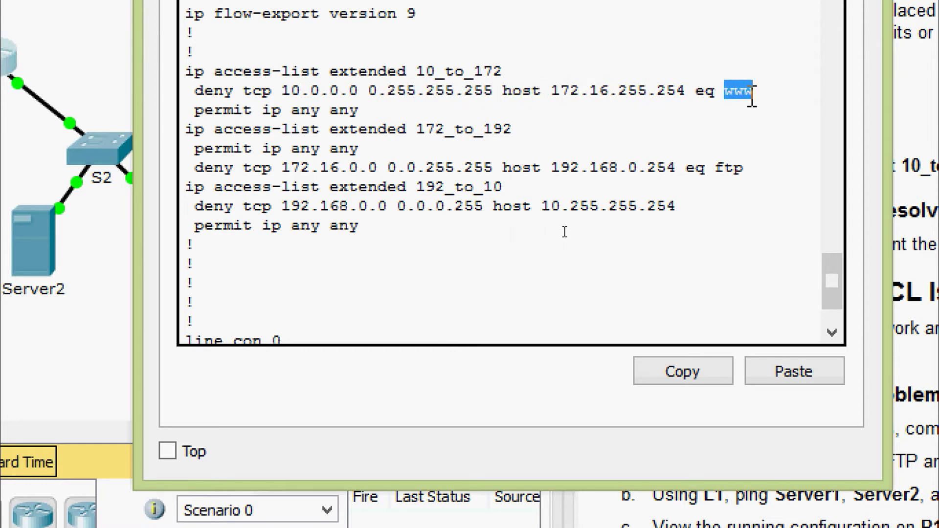
left_click(653, 113)
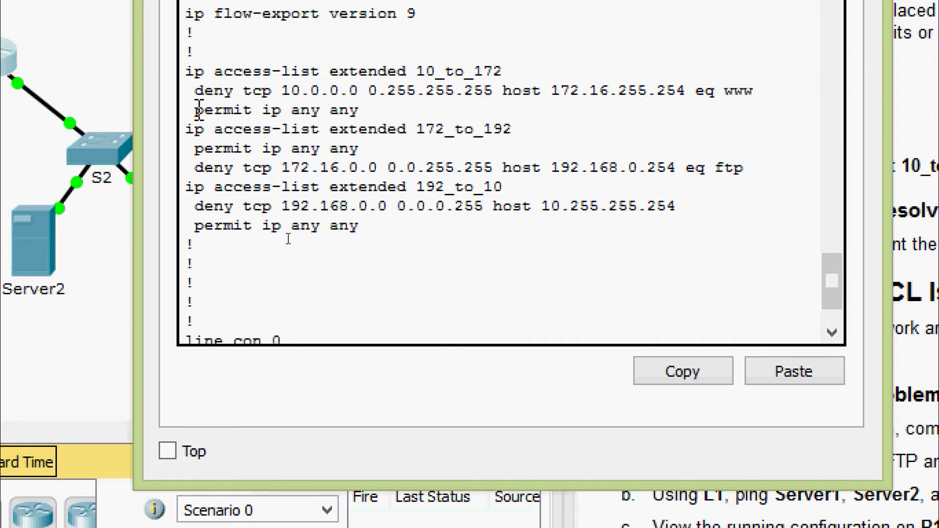
left_click_drag(194, 110, 359, 110)
left_click(336, 179)
scroll(323, 221, "down", 2)
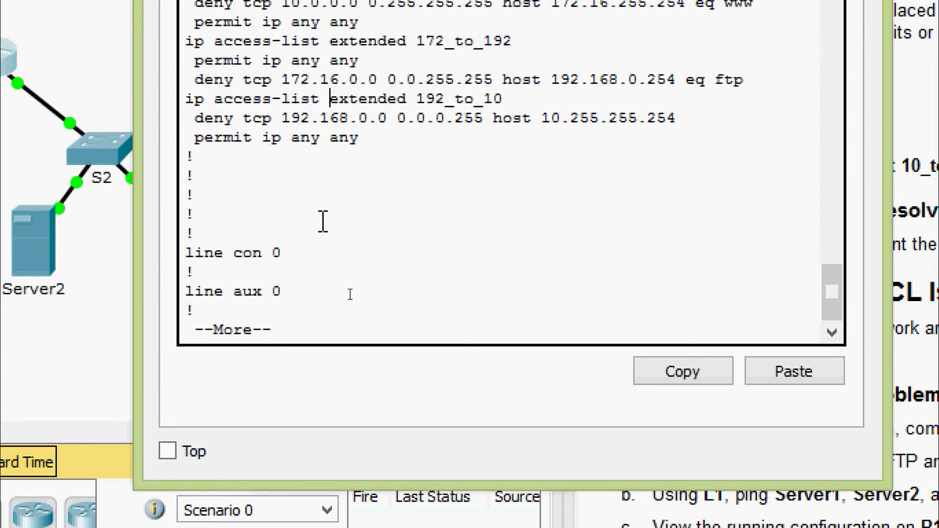
key("Return")
key("Return")
key("Return")
key("Return")
key("Return")
key("Return")
key("Return")
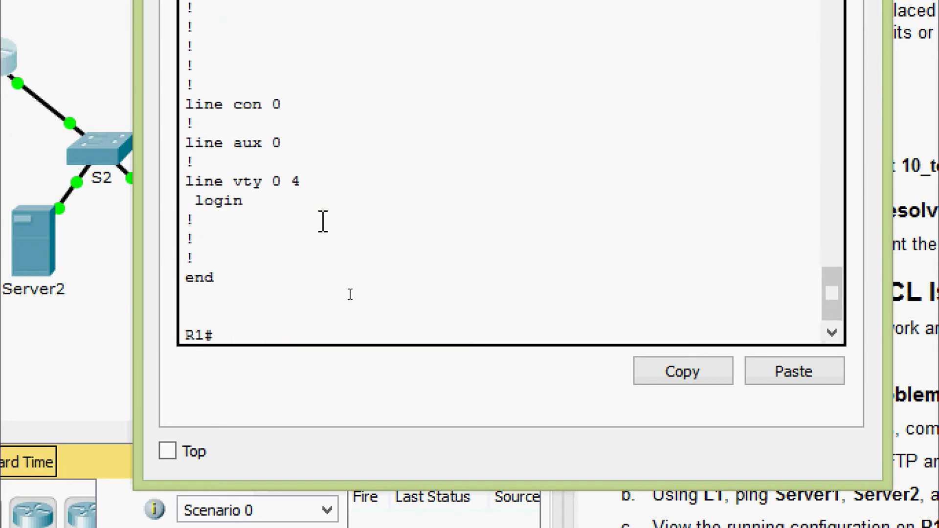
- Run show ip access-lists and highlight both statements of ACL 10_to_172
type("sh")
key("Tab")
type("ip")
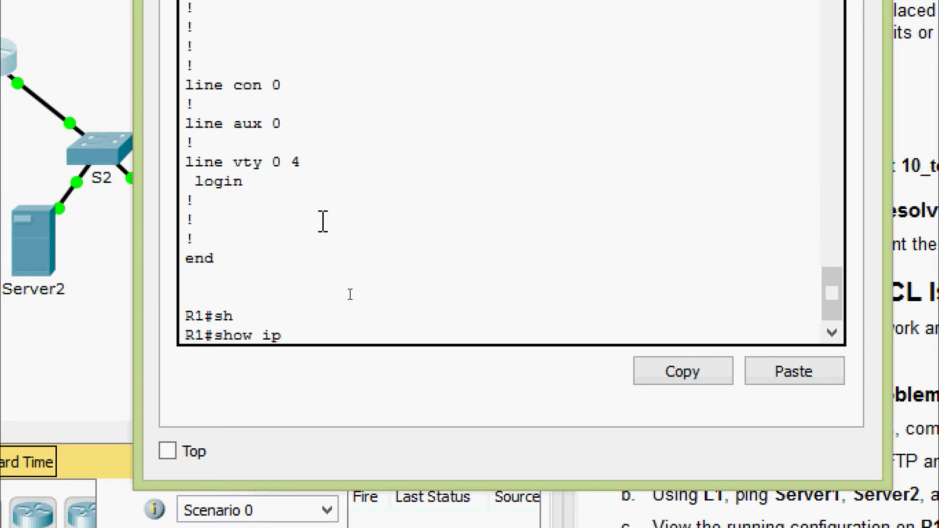
type(" ac")
key("Tab")
type("?")
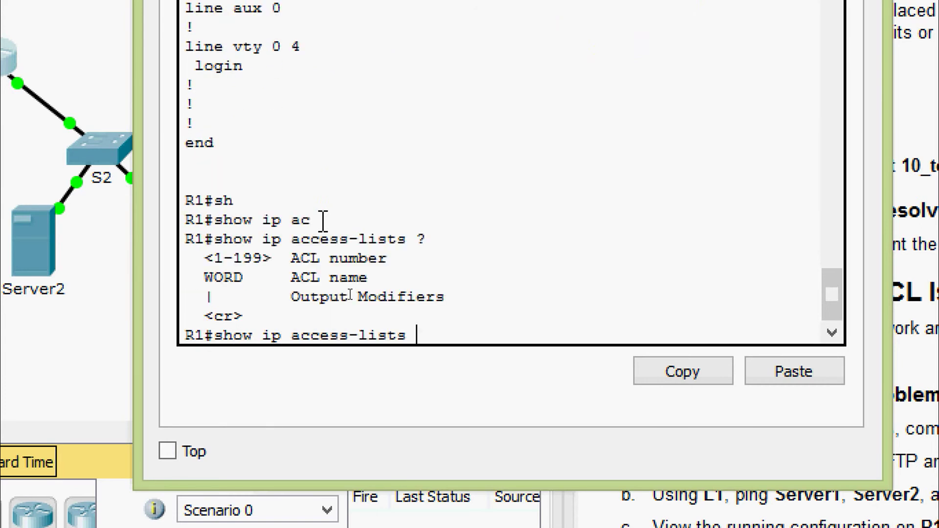
key("Return")
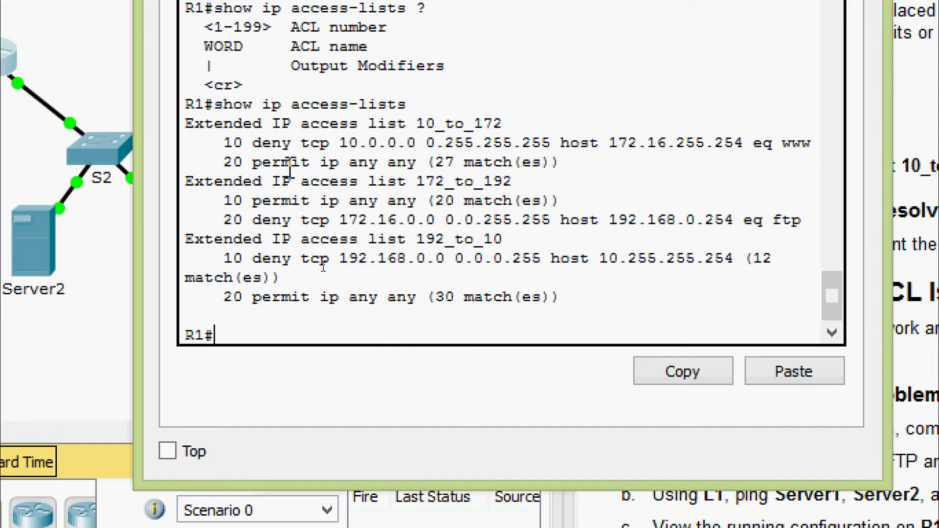
left_click_drag(224, 142, 590, 161)
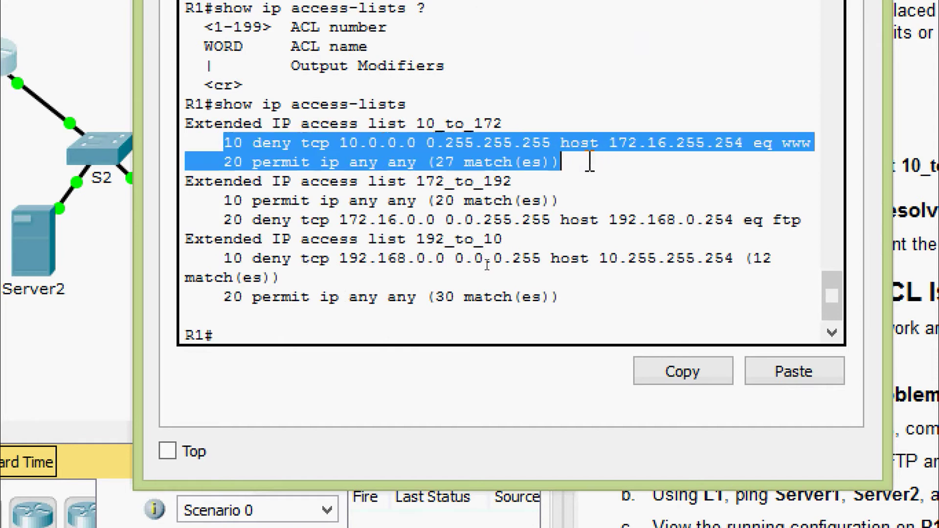
left_click(605, 177)
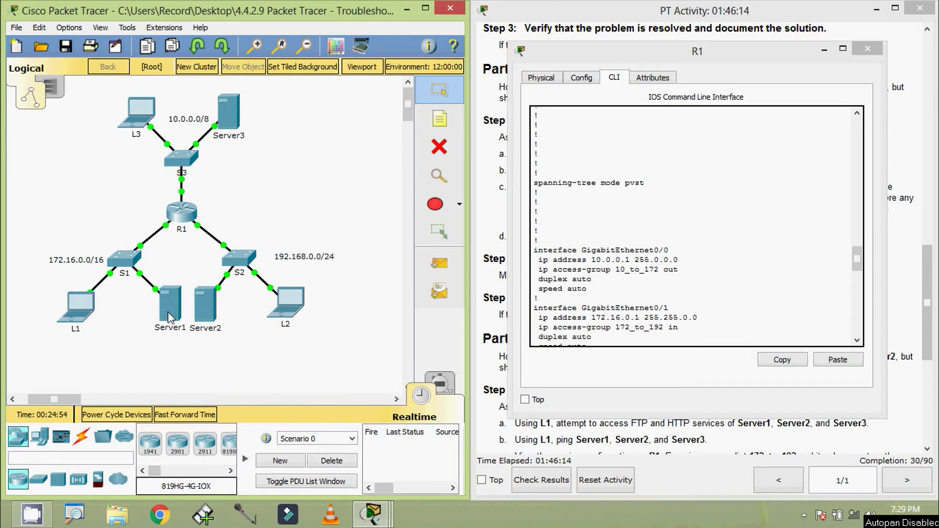
- Highlight the GigabitEthernet0/0 line showing access-group 10_to_172 applied out
mouse_move(171, 318)
mouse_move(182, 194)
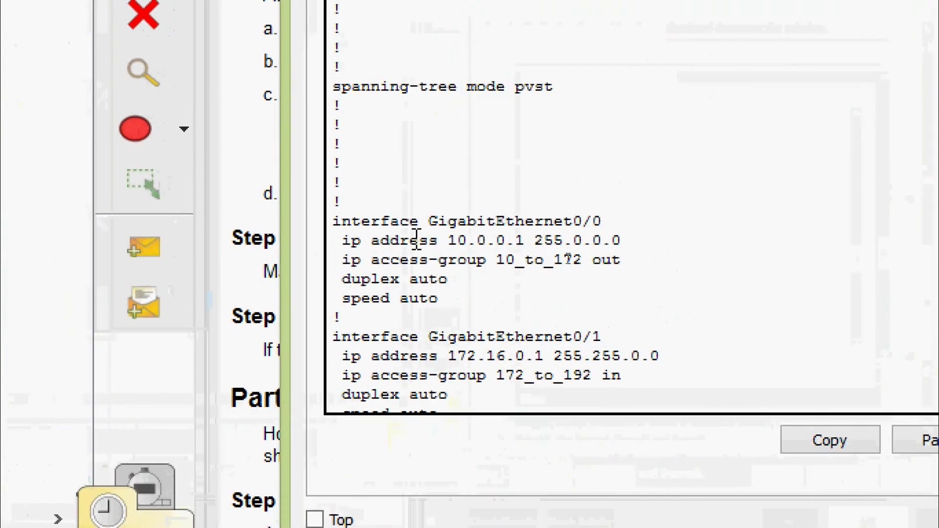
left_click_drag(582, 250, 593, 252)
left_click_drag(452, 225, 623, 220)
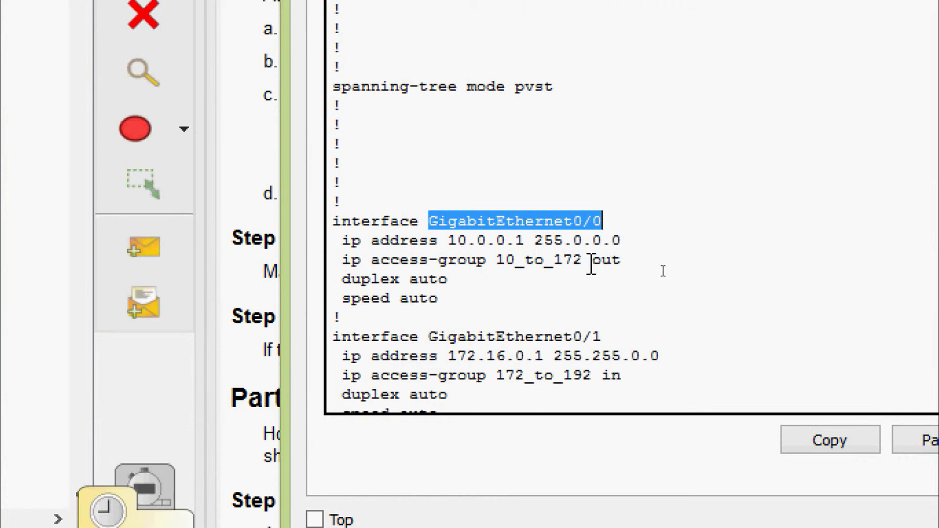
left_click_drag(591, 261, 631, 264)
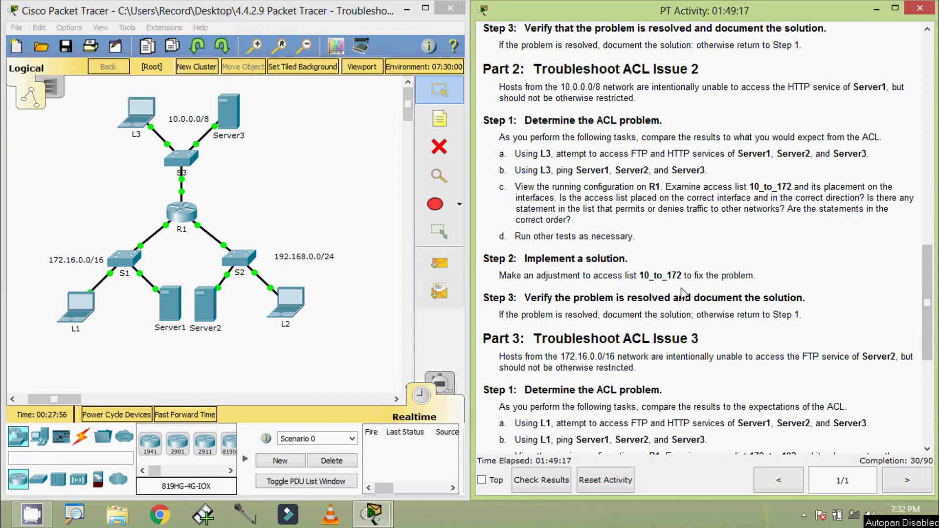
- In R1's CLI, enter configuration mode for interface GigabitEthernet0/0
left_click(298, 159)
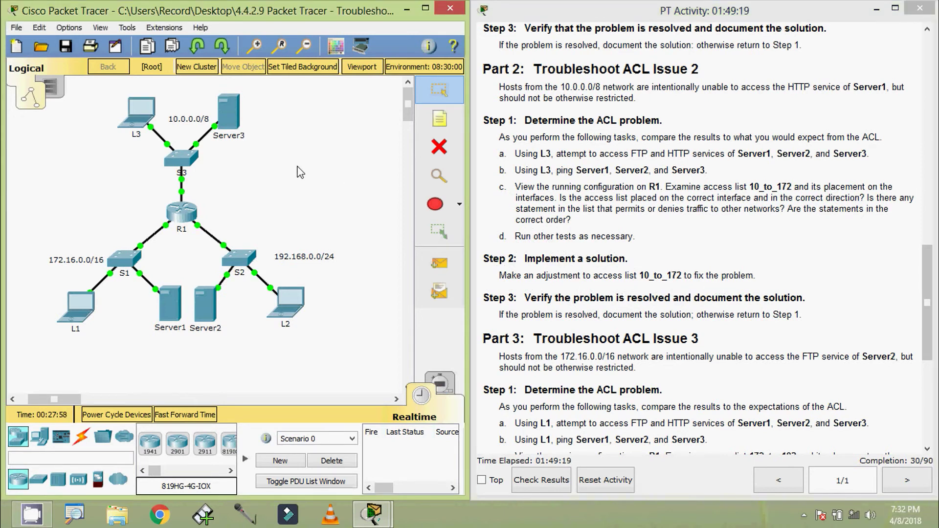
left_click(182, 211)
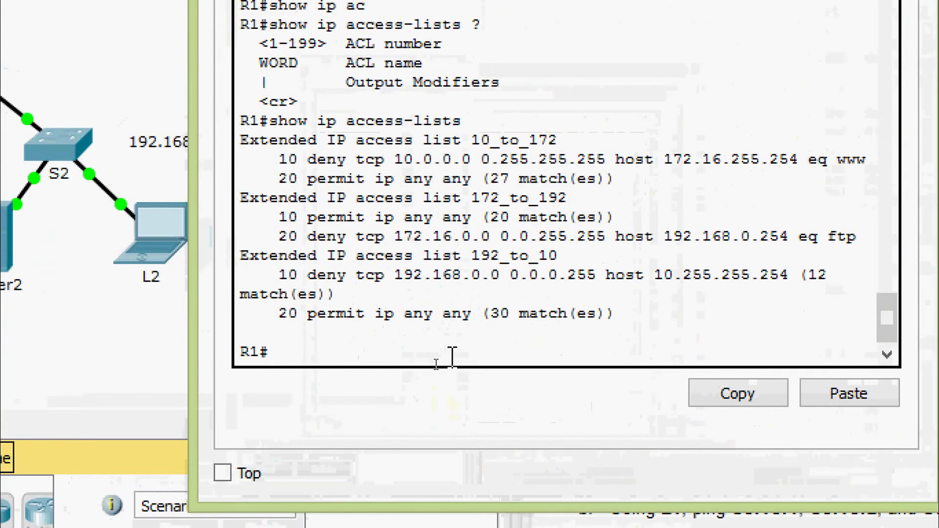
type("conf")
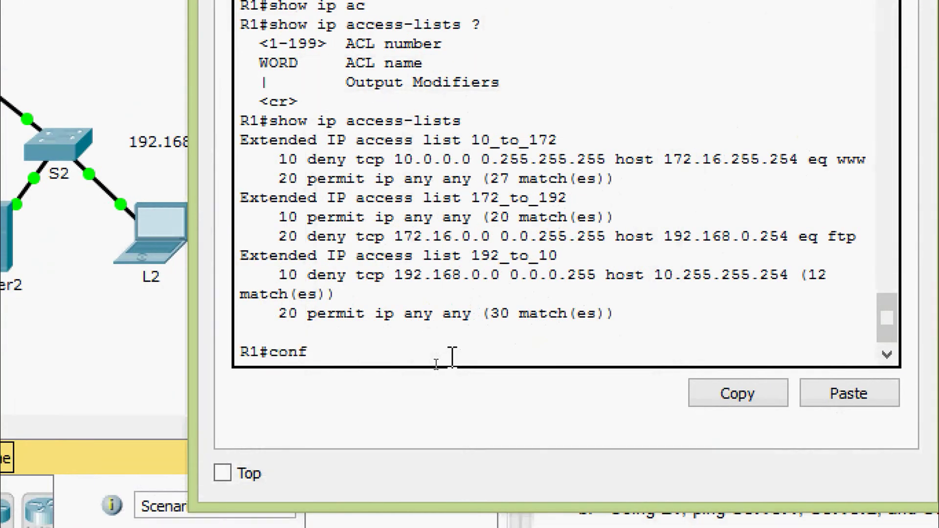
key("Tab")
type("t")
key("Tab")
key("Return")
key("Return")
type("inter")
key("Tab")
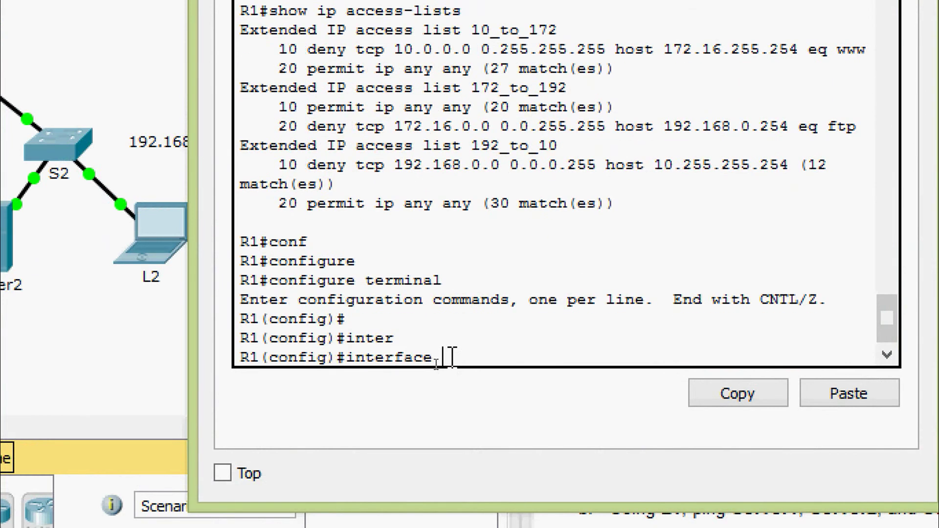
type("gi")
key("Tab")
type("0/0")
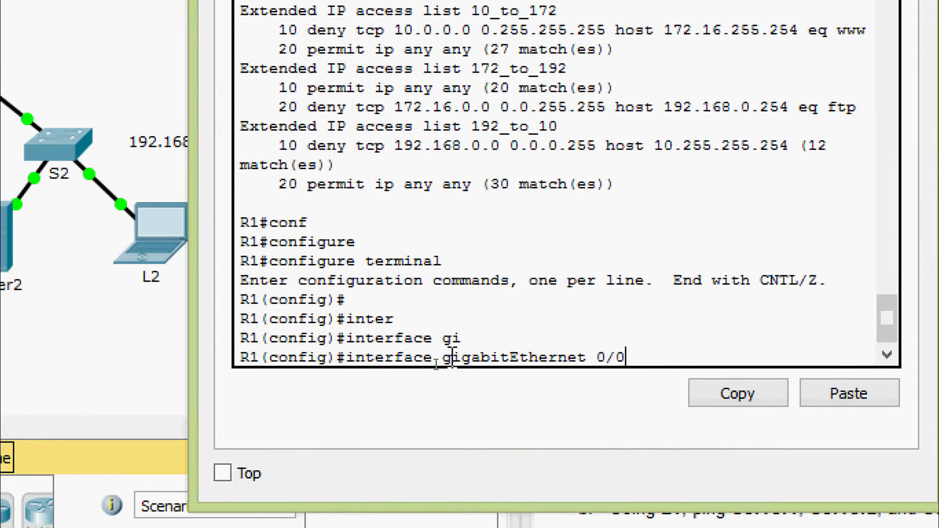
key("Return")
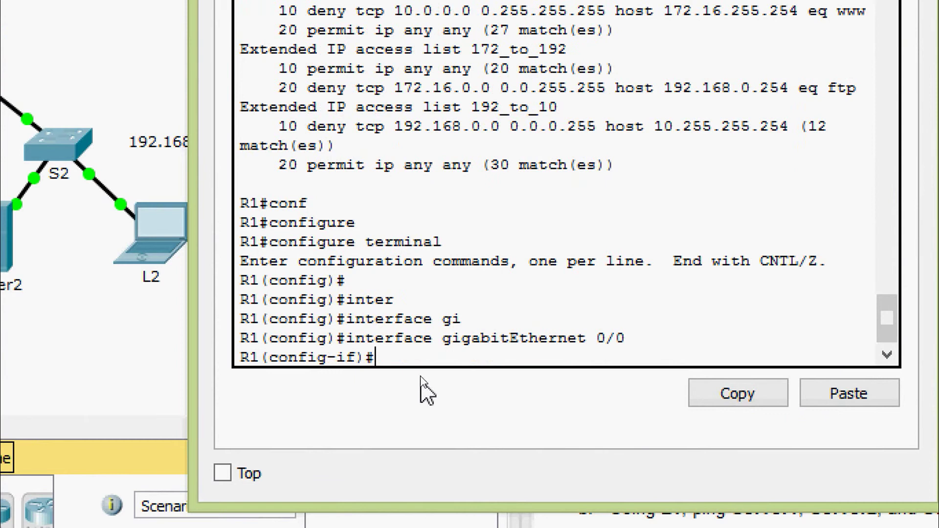
- Remove the outbound binding with 'no ip access-group 10_to_172 out'
type("no ip ac")
key("Tab")
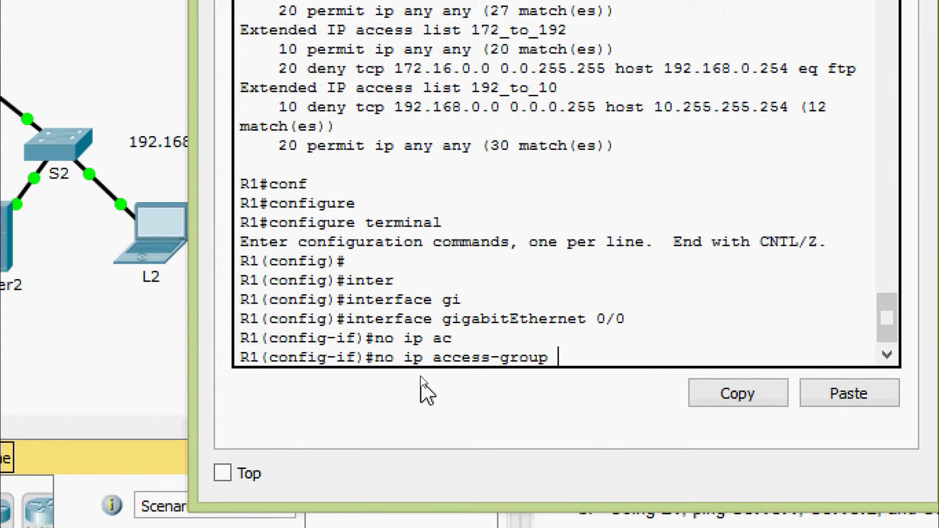
scroll(420, 287, "up", 2)
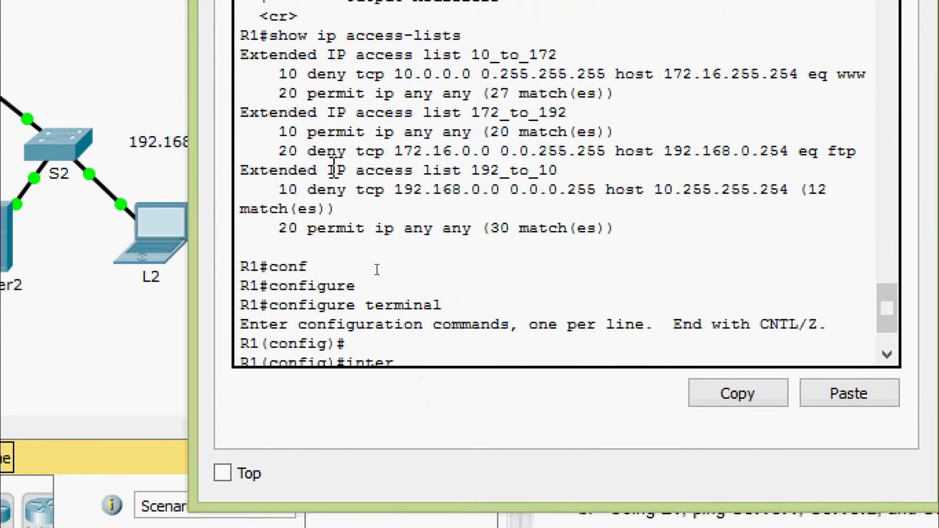
left_click_drag(472, 54, 559, 69)
right_click(531, 66)
left_click(550, 87)
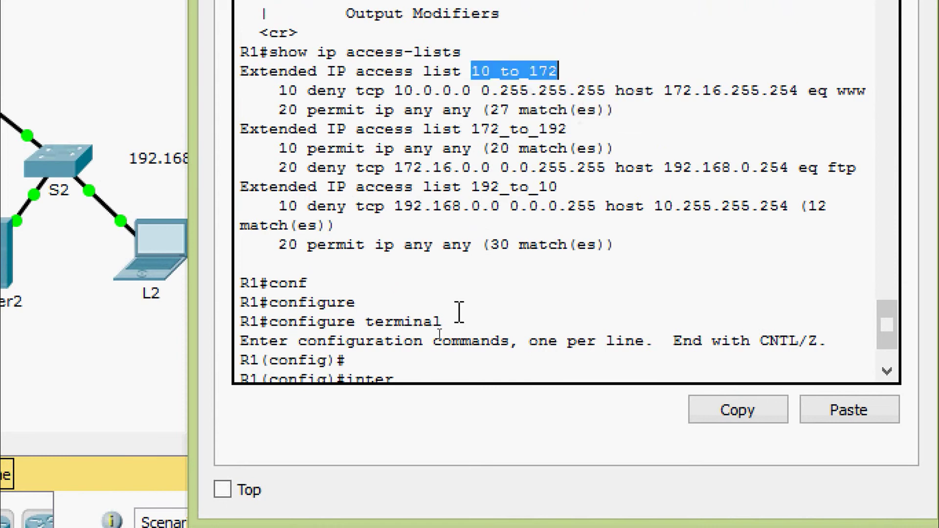
left_click(460, 312)
right_click(574, 364)
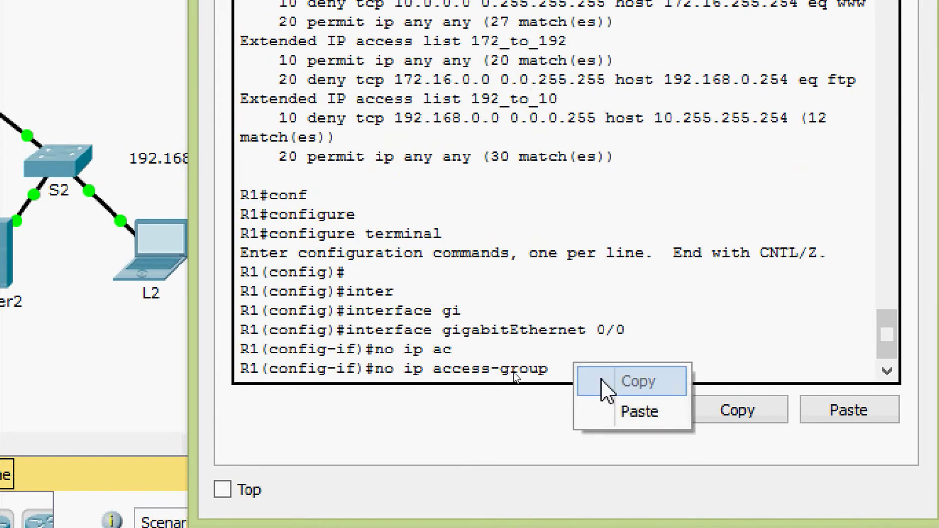
left_click(614, 411)
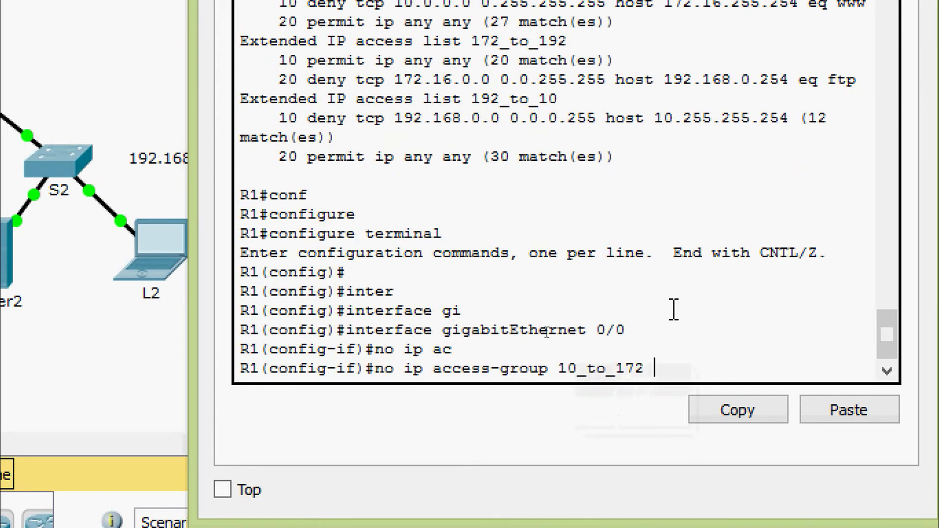
type("?")
type("ou")
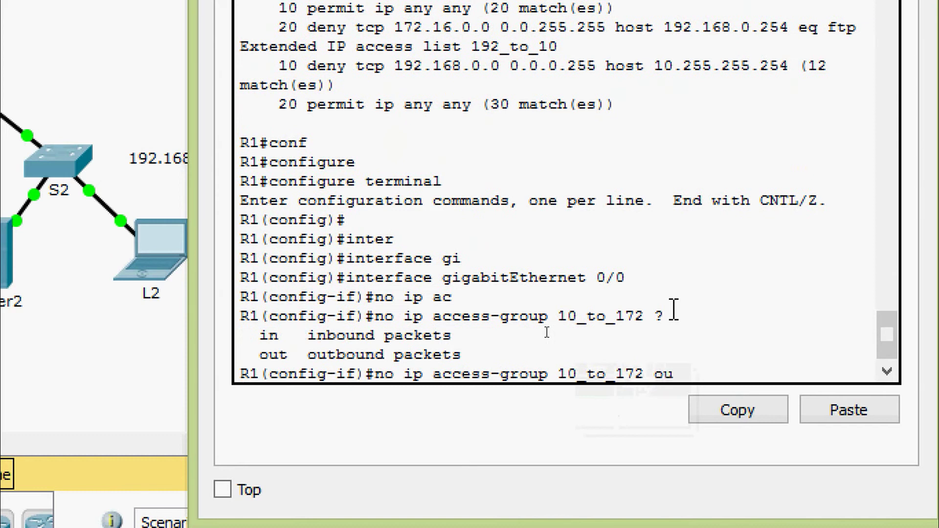
key("Return")
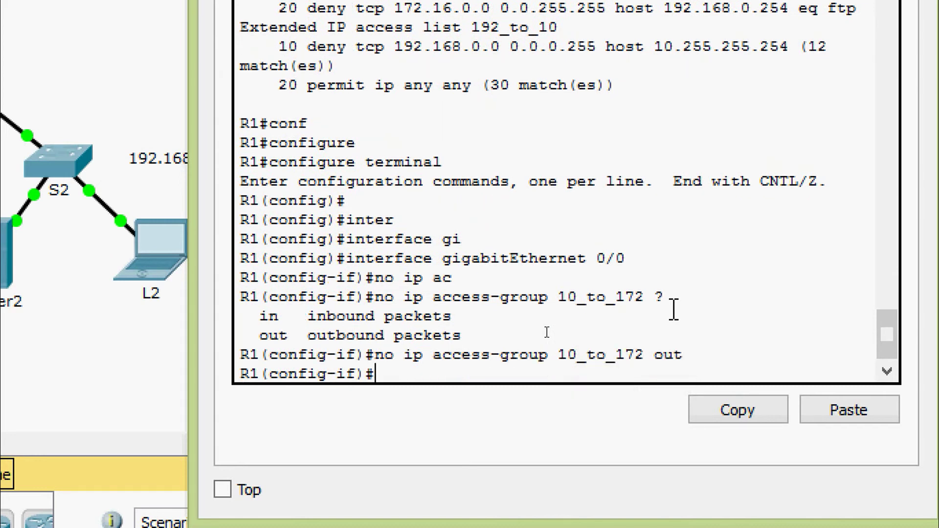
- Apply access list 10_to_172 inbound with 'ip access-group 10_to_172 in'
type("ip ac")
key("Tab")
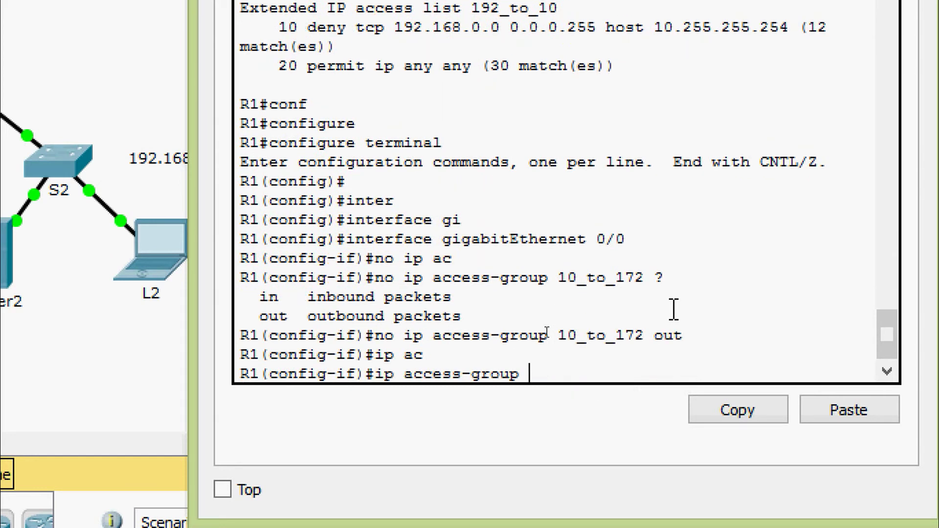
right_click(563, 376)
left_click(595, 423)
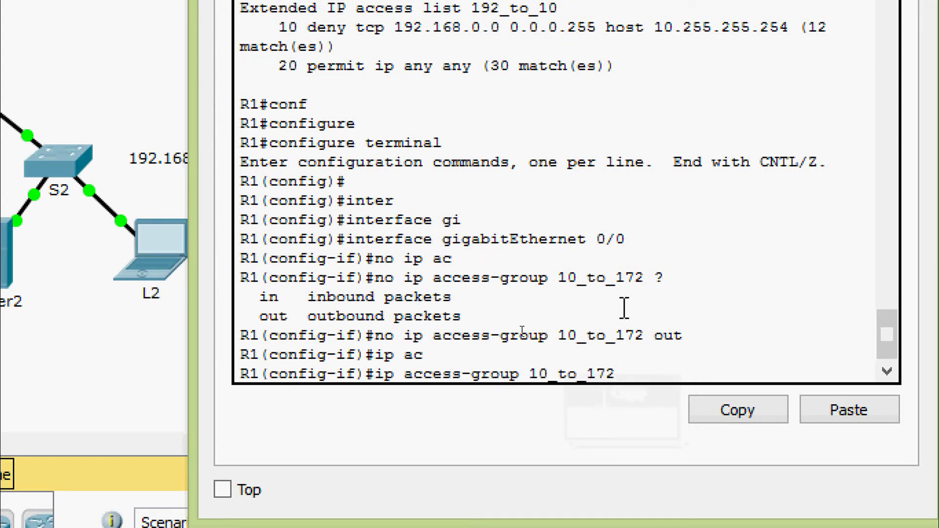
type("in")
key("Return")
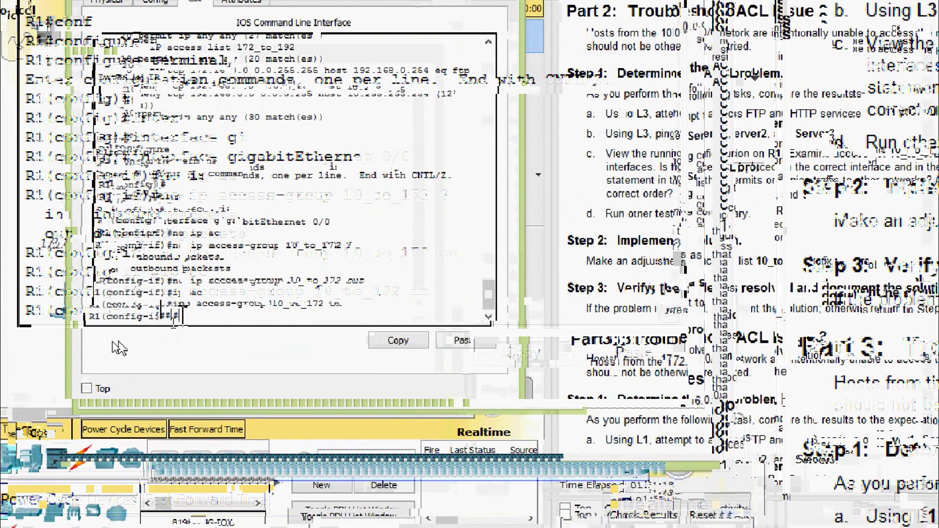
- Exit config mode and confirm show running-config lists 10_to_172 inbound on G0/0
key("ctrl+z")
key("Return")
key("Return")
type("sh")
key("Tab")
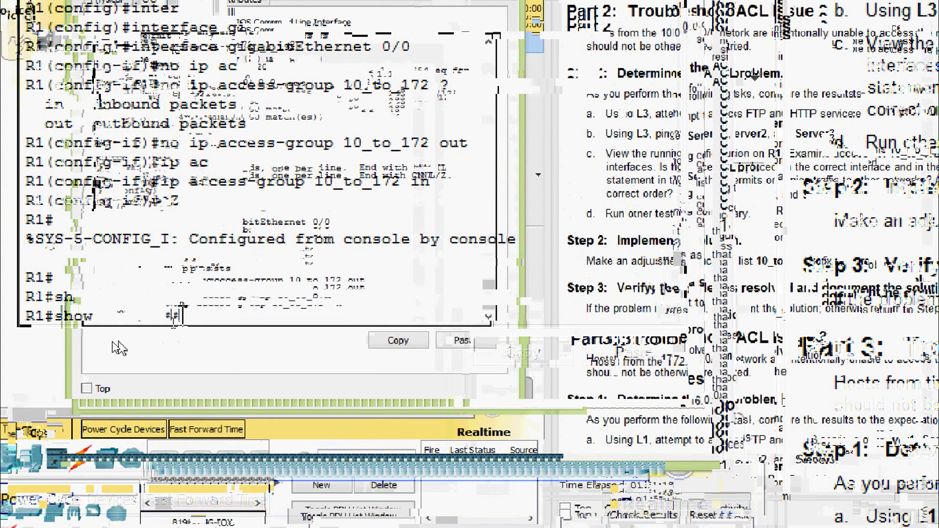
type("r")
key("Tab")
key("Return")
key("space")
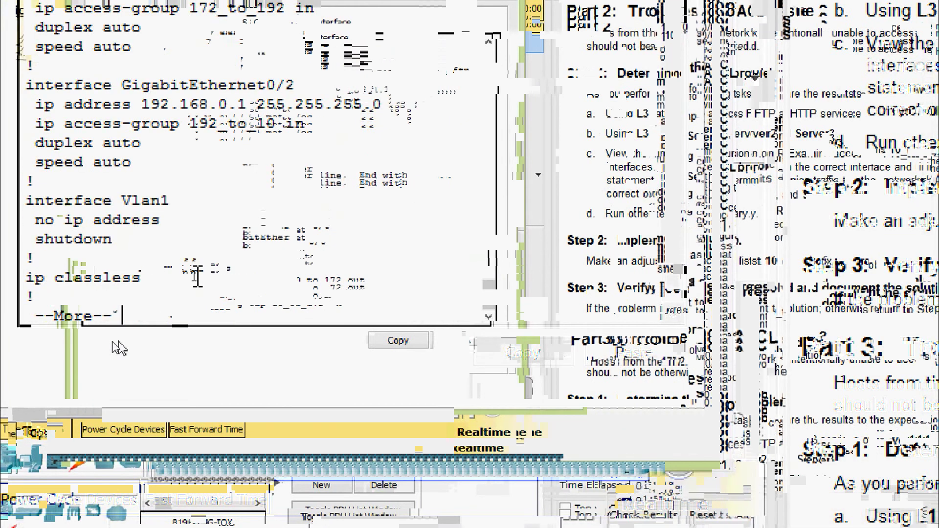
scroll(284, 221, "up", 4)
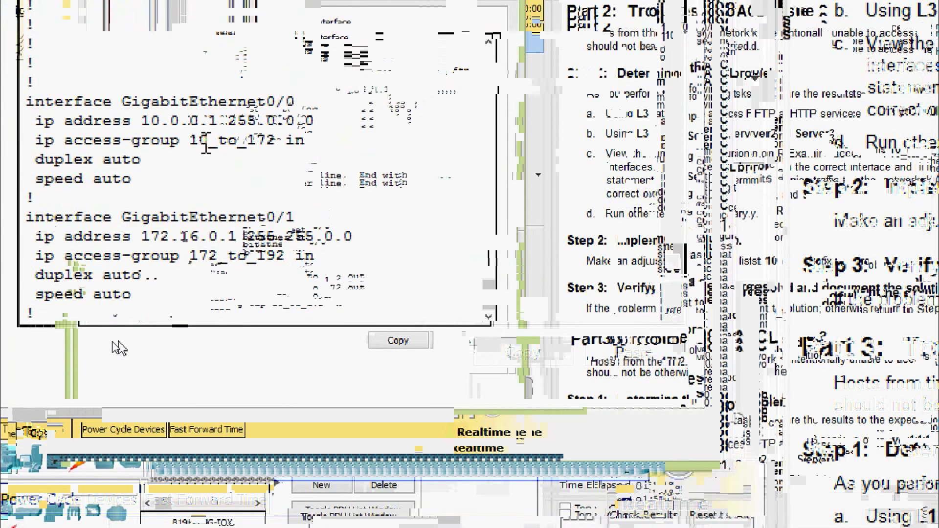
left_click_drag(80, 140, 114, 141)
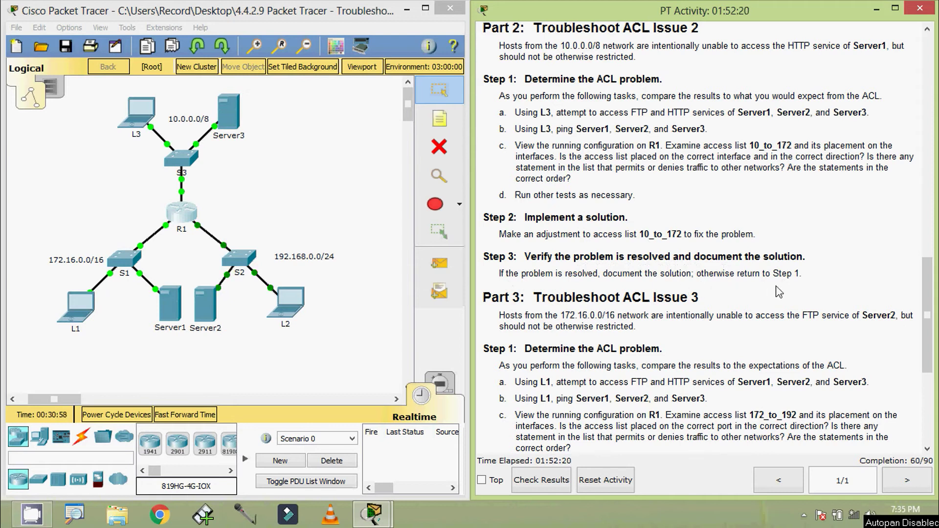
- Scroll the activity instructions up to the addressing table and select Server1's 172.16.255.254
left_click_drag(928, 309, 927, 165)
scroll(726, 227, "up", 3)
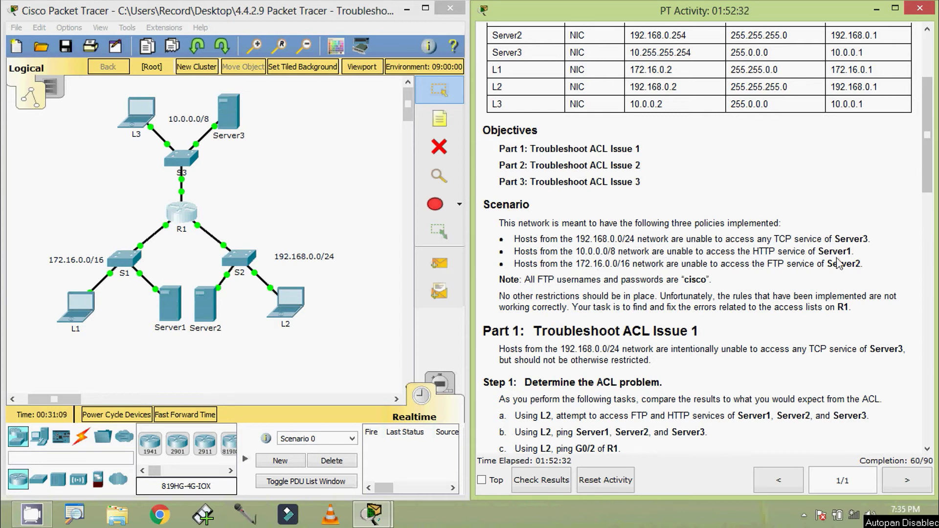
left_click_drag(926, 198, 849, 173)
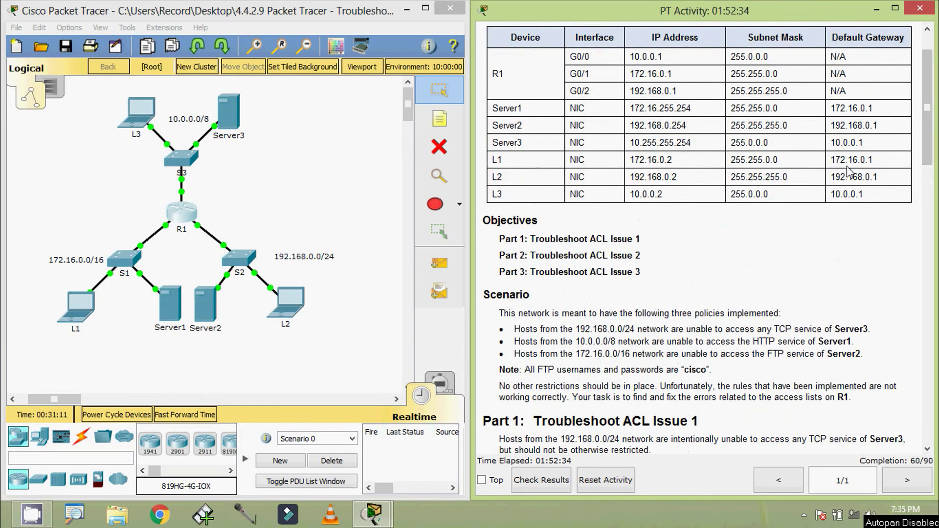
left_click_drag(630, 108, 693, 110)
key("ctrl+c")
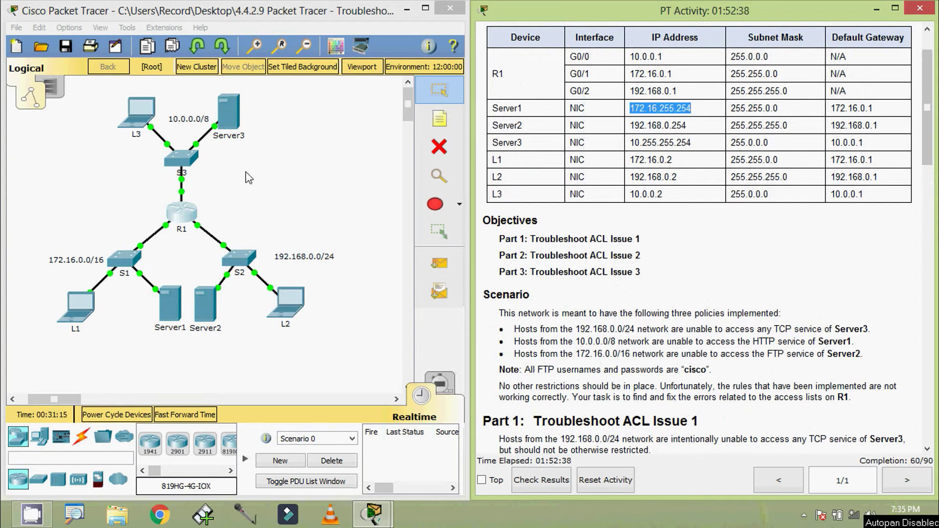
left_click(141, 109)
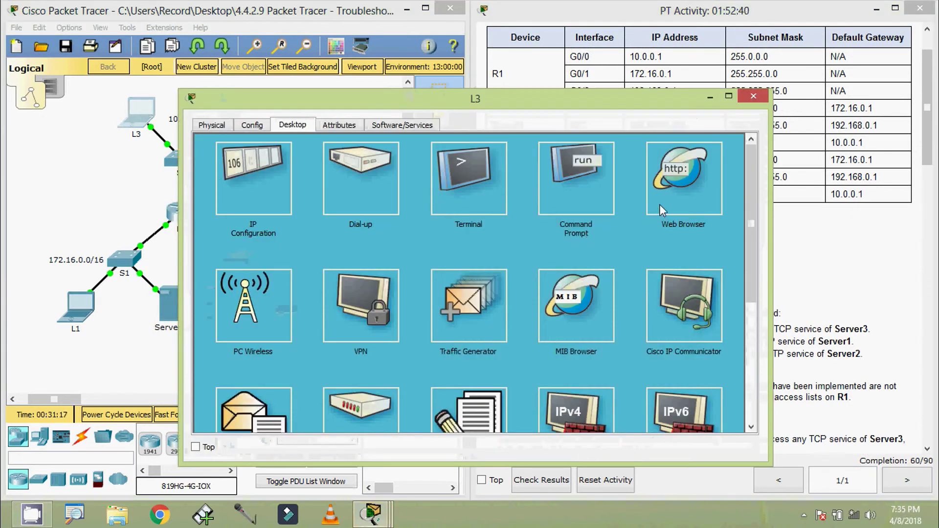
left_click(671, 201)
left_click(479, 163)
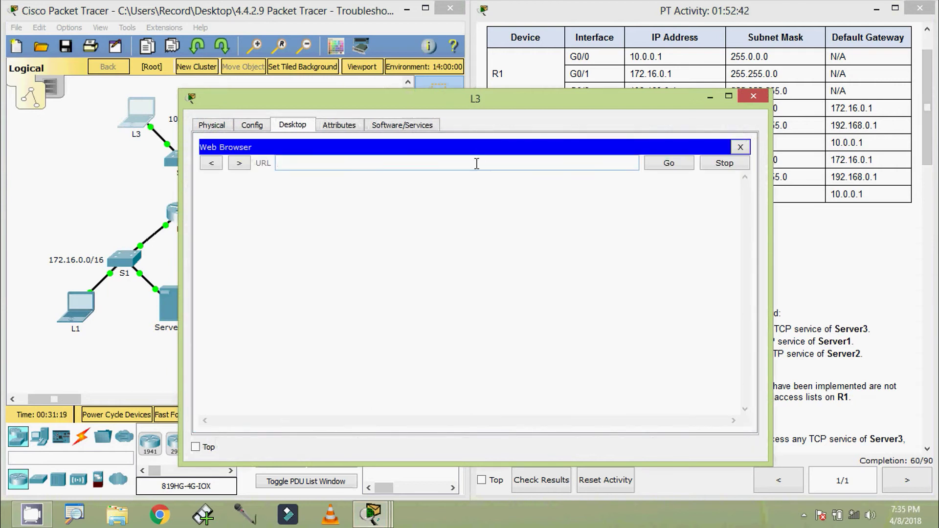
key("ctrl+v")
left_click(653, 166)
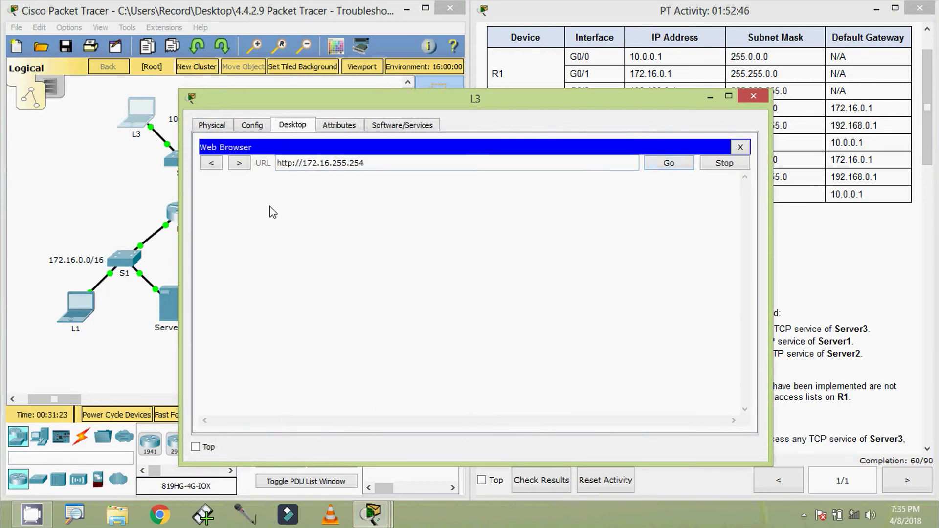
left_click_drag(282, 101, 407, 87)
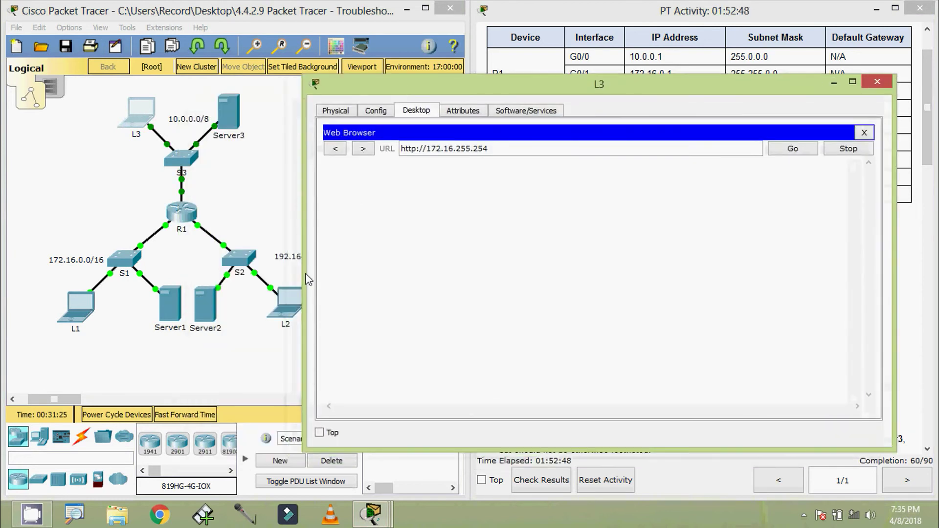
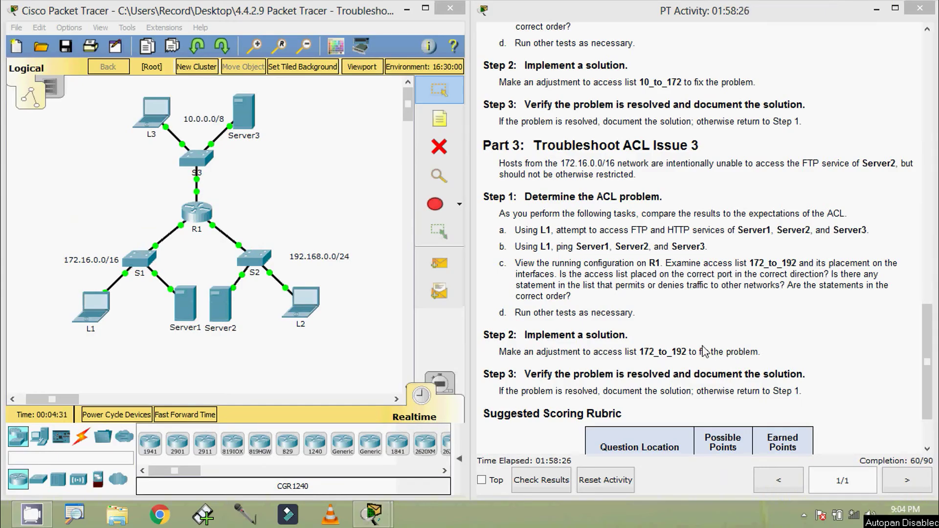
- Scroll back to the addressing table, select Server1's address 172.16.255.254, and open laptop L1
left_click_drag(920, 356, 926, 86)
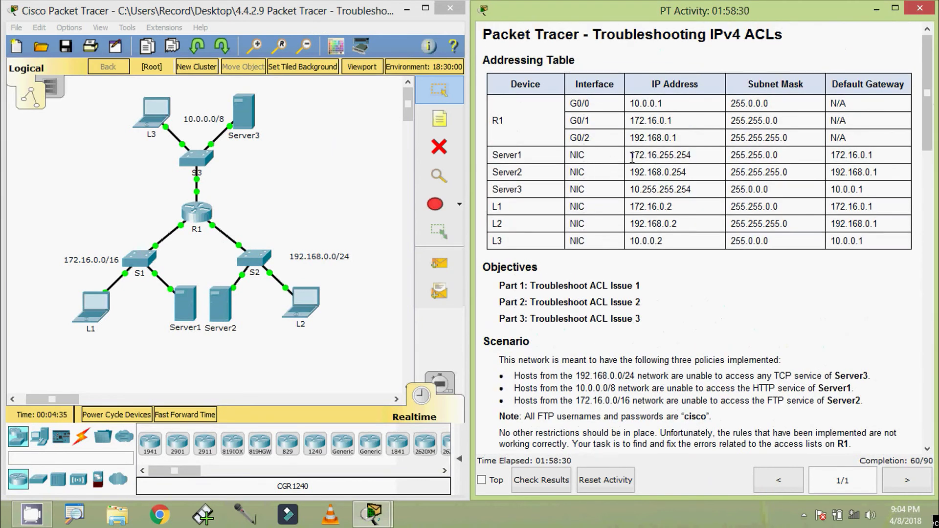
left_click_drag(632, 157, 693, 155)
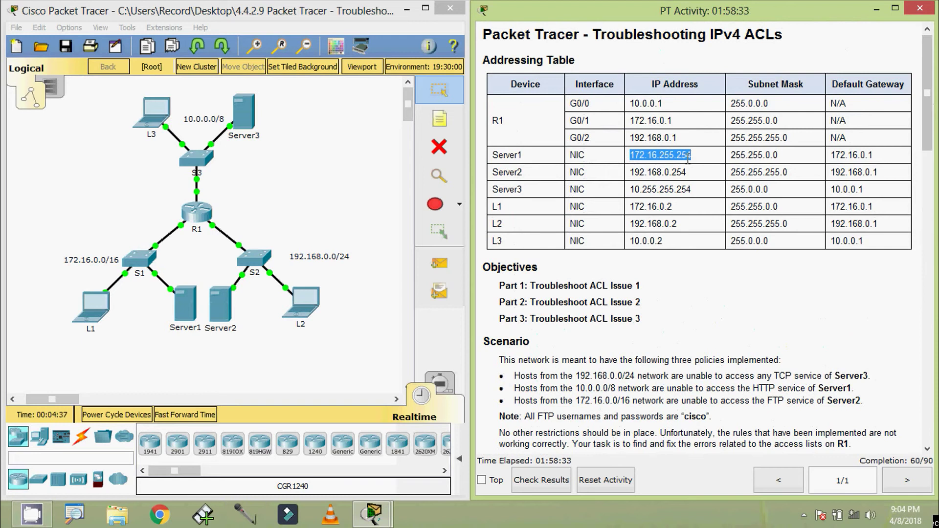
left_click(91, 311)
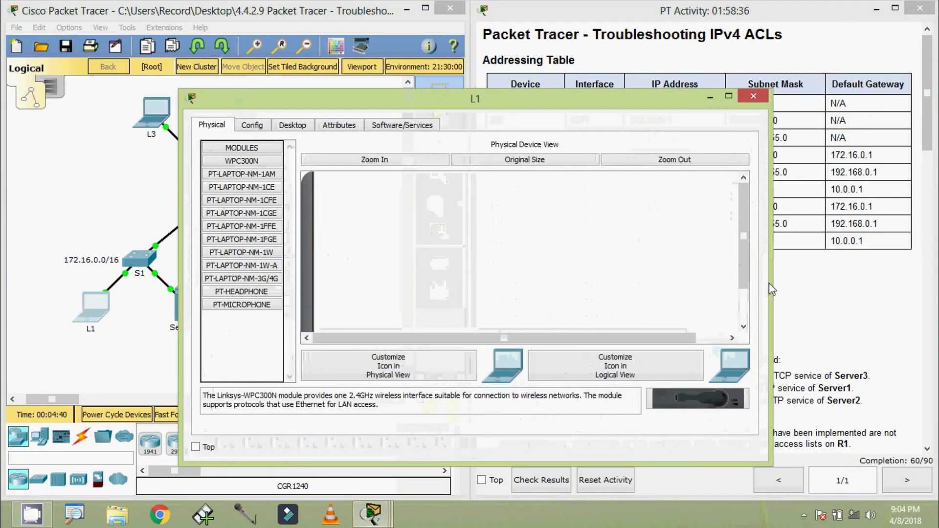
- Load Server1's web page at 172.16.255.254 in L1's web browser
left_click_drag(770, 288, 628, 293)
left_click(311, 126)
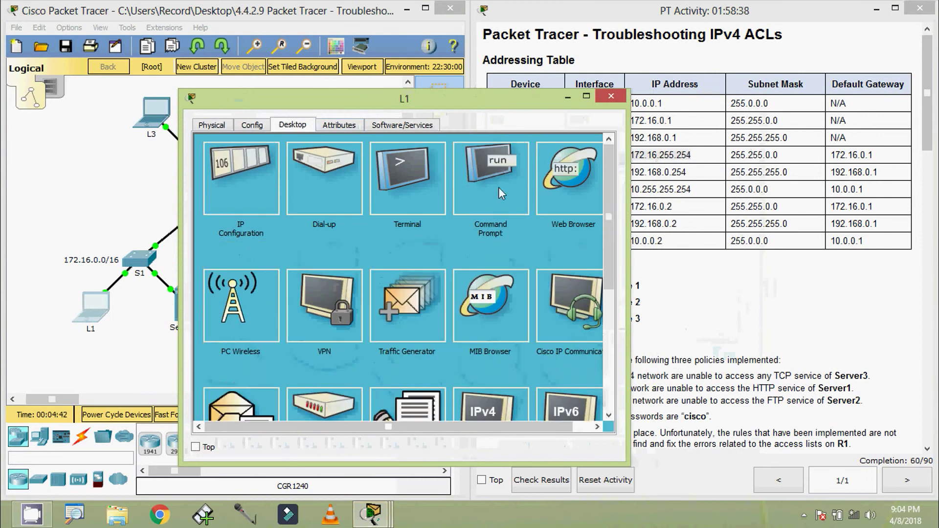
left_click(590, 193)
type("172.16.255.254")
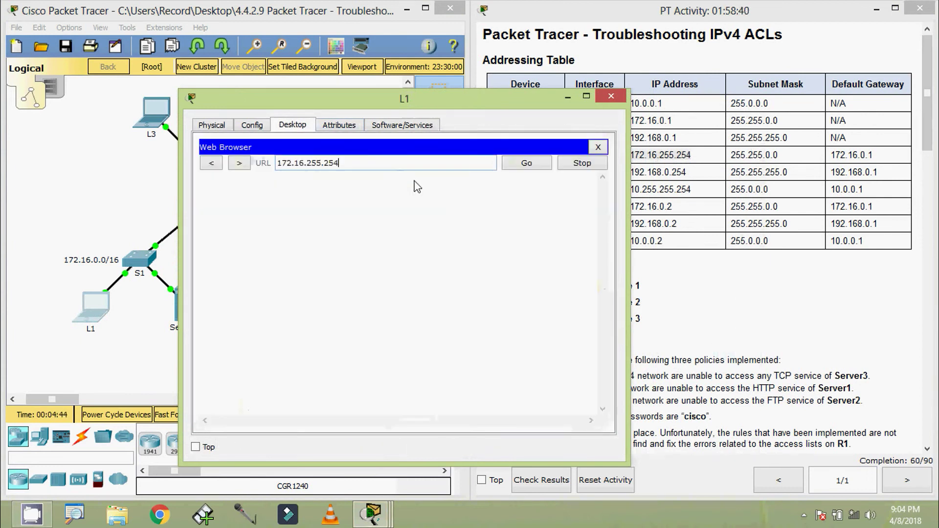
left_click(527, 163)
left_click_drag(465, 105, 483, 97)
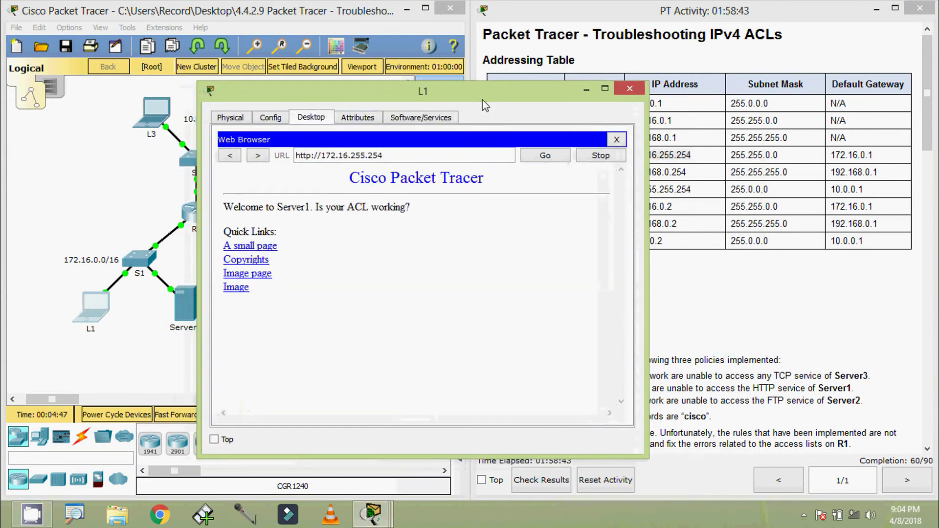
left_click(617, 140)
- Copy Server2's address 192.168.0.254 and load its web page in L1's browser
left_click(695, 173)
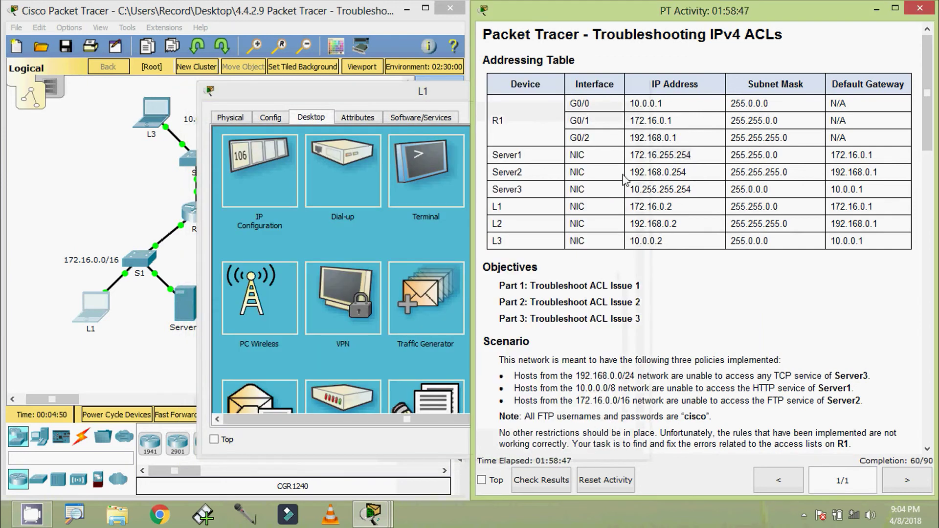
left_click_drag(634, 173, 687, 172)
key("ctrl+c")
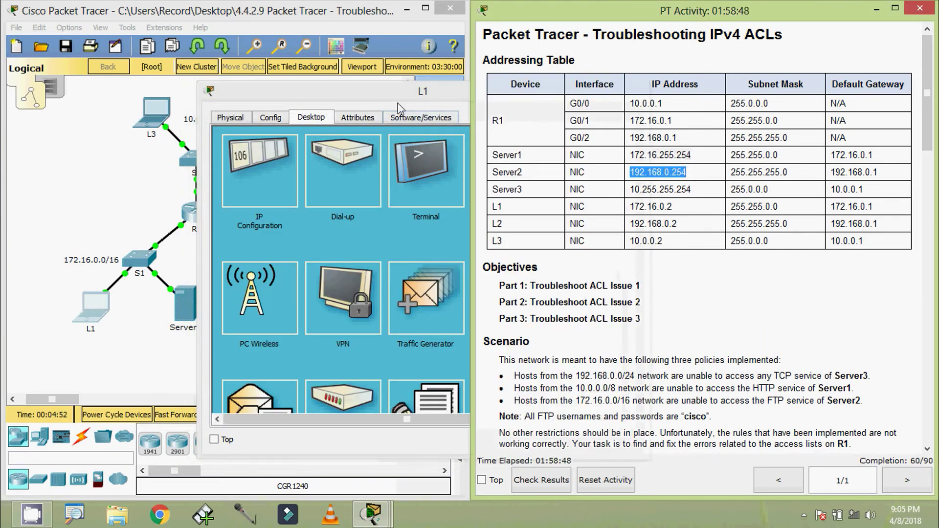
left_click_drag(399, 105, 587, 81)
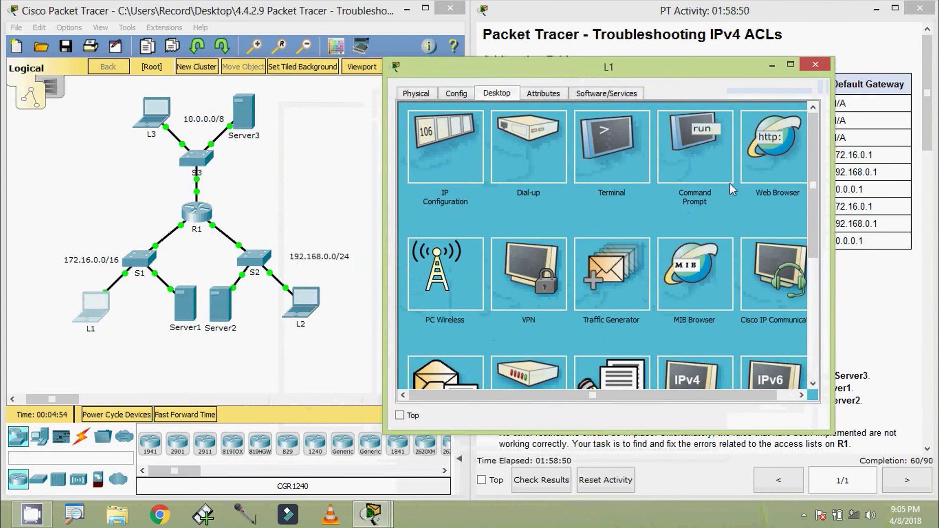
left_click(743, 185)
key("ctrl+v")
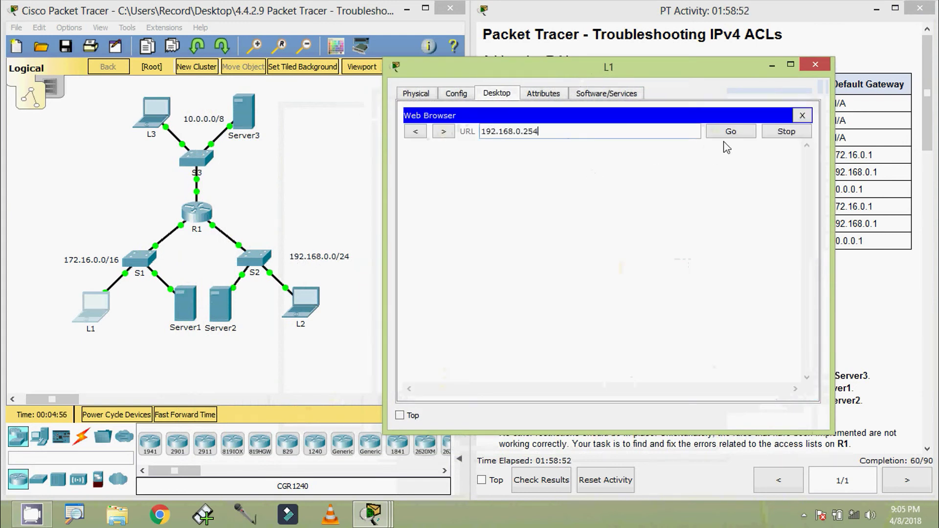
left_click(730, 132)
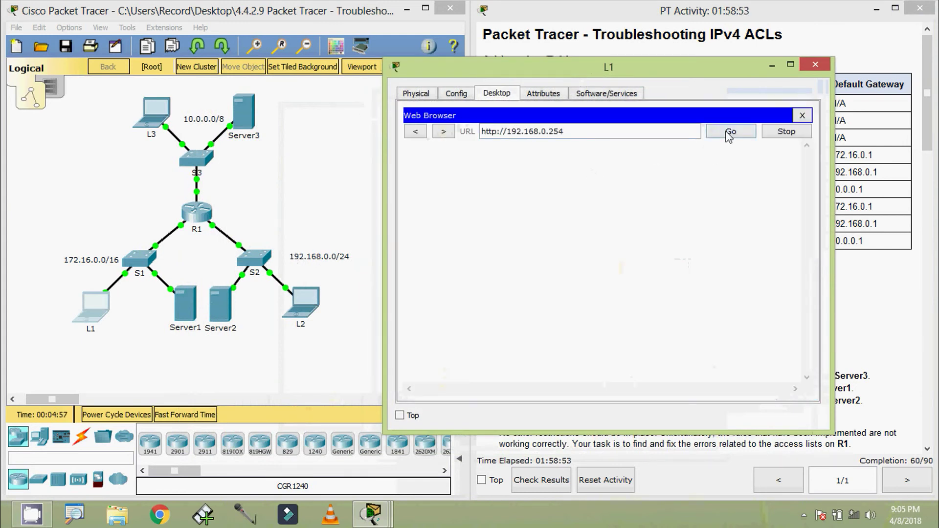
left_click(803, 116)
- Load Server3's page at 10.255.255.254 in L1's browser, then close L1
left_click_drag(730, 74, 387, 63)
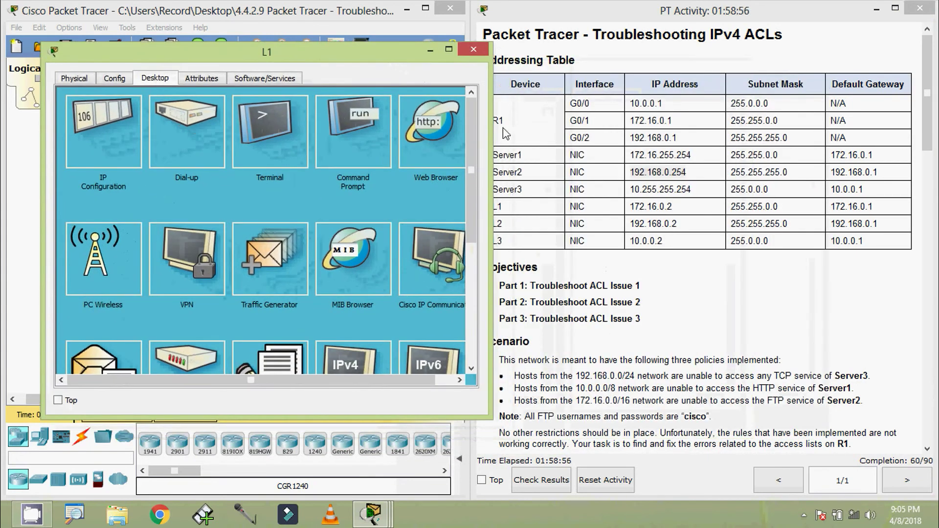
left_click_drag(632, 189, 691, 190)
key("ctrl+c")
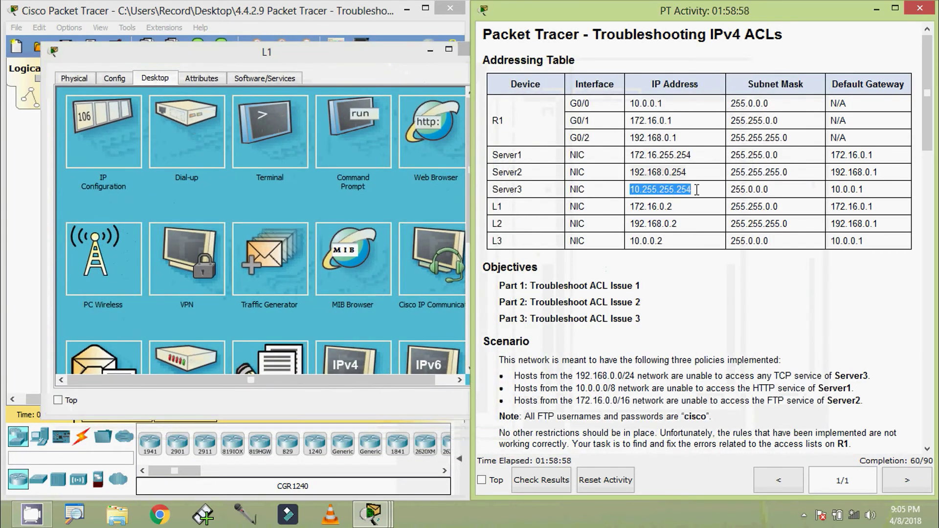
left_click(406, 154)
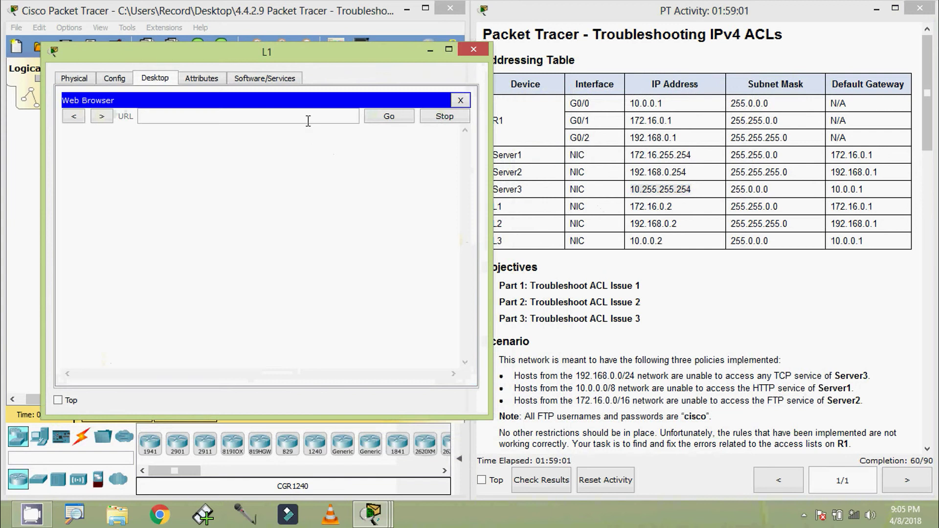
key("ctrl+v")
left_click(389, 117)
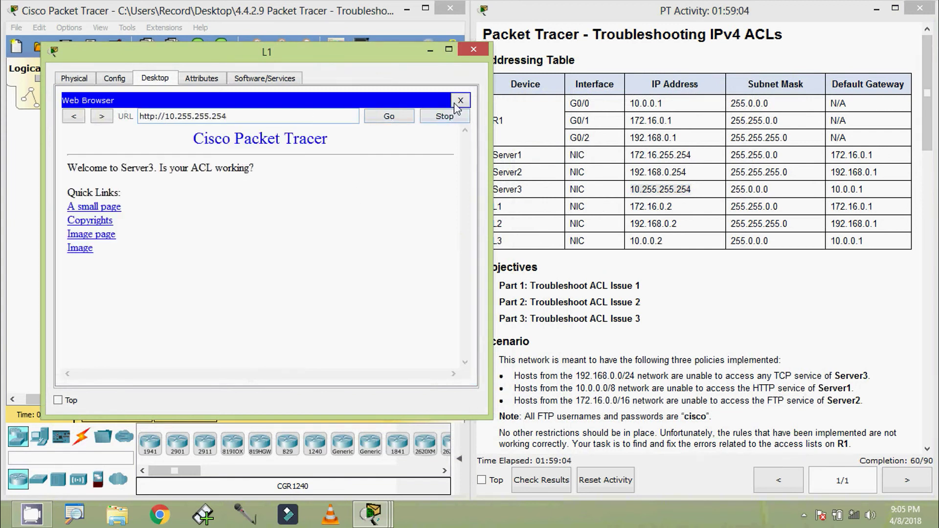
left_click(460, 100)
left_click(474, 49)
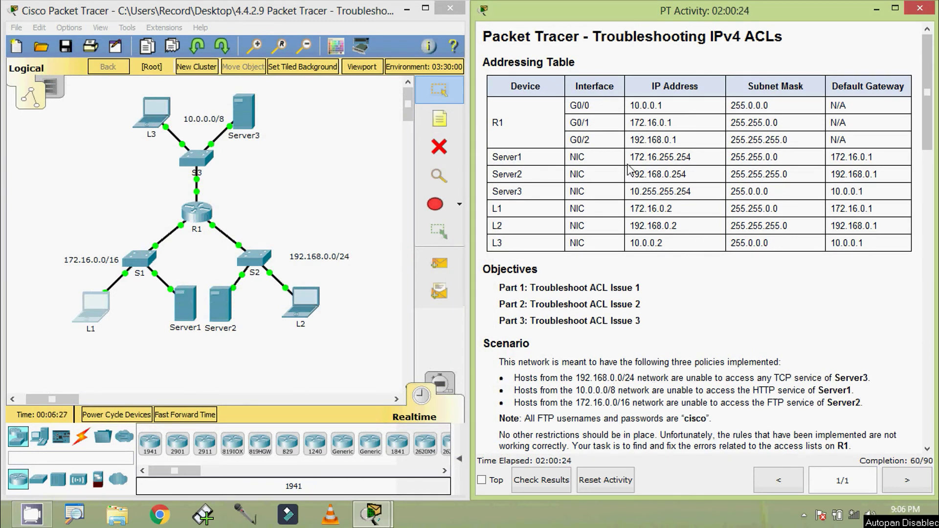
- Copy Server1's address and open L1's command prompt beside the addressing table
left_click_drag(630, 157, 701, 160)
key("ctrl+c")
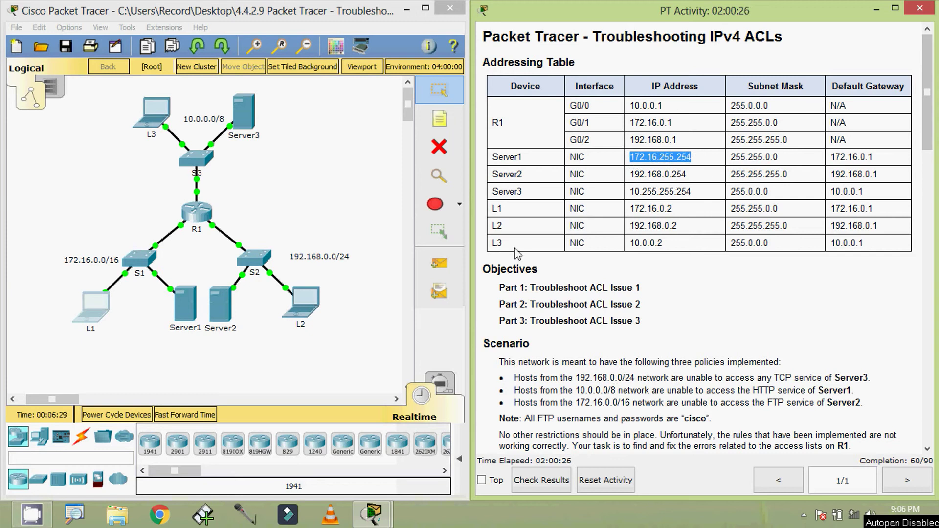
left_click(81, 301)
left_click(582, 207)
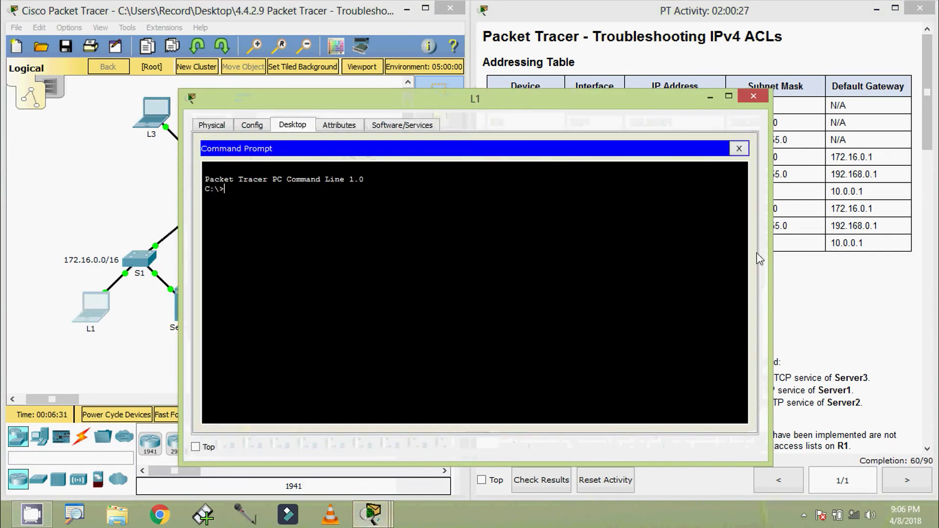
left_click_drag(767, 258, 555, 258)
left_click_drag(417, 103, 313, 65)
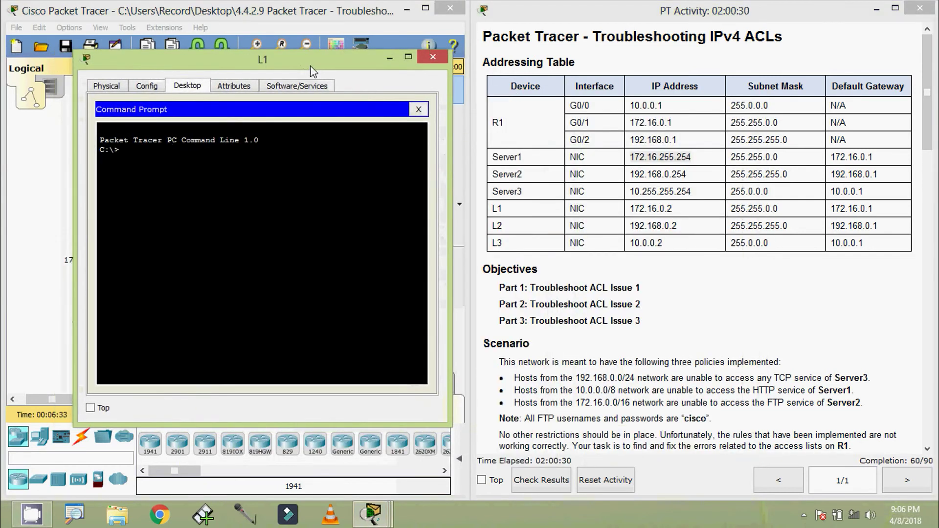
- Run ftp 172.16.255.254, fixing a stray trailing backslash in the command
type("ftp")
right_click(163, 149)
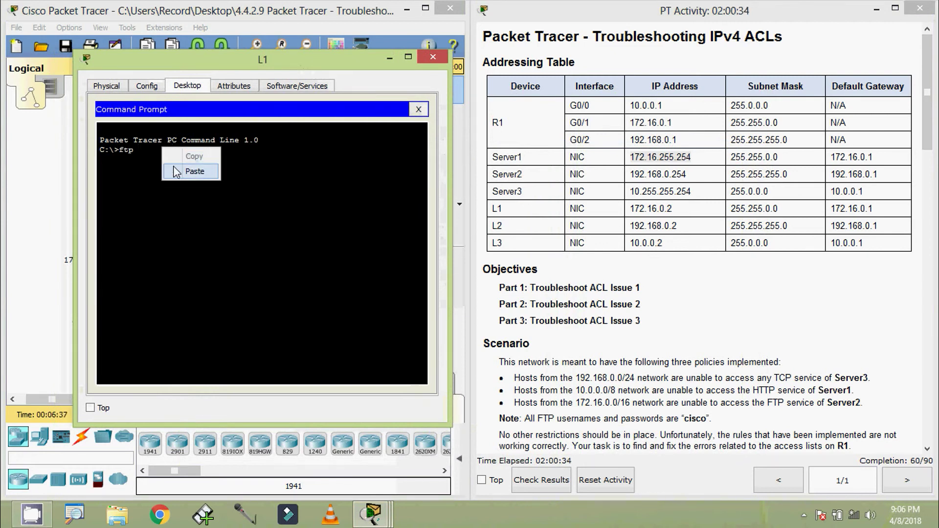
left_click(175, 168)
type("\\")
key("Return")
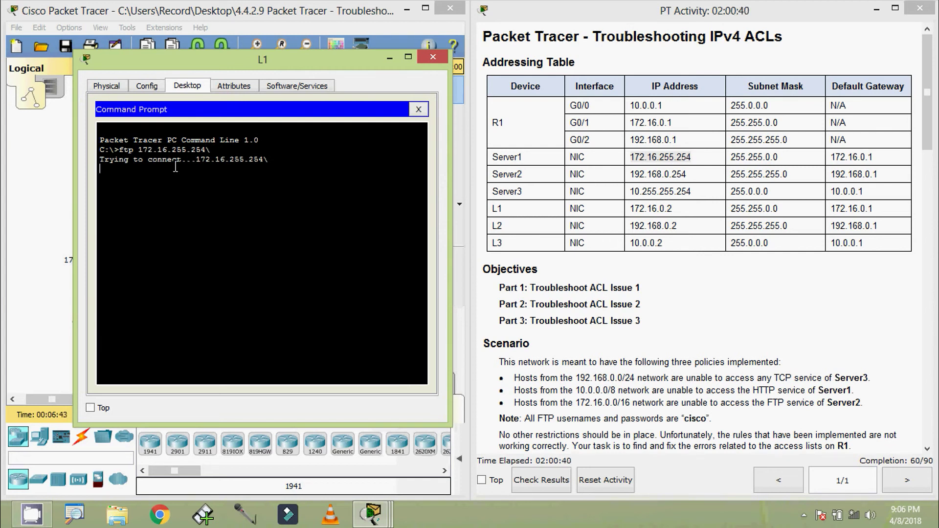
key("Up")
key("BackSpace")
key("Return")
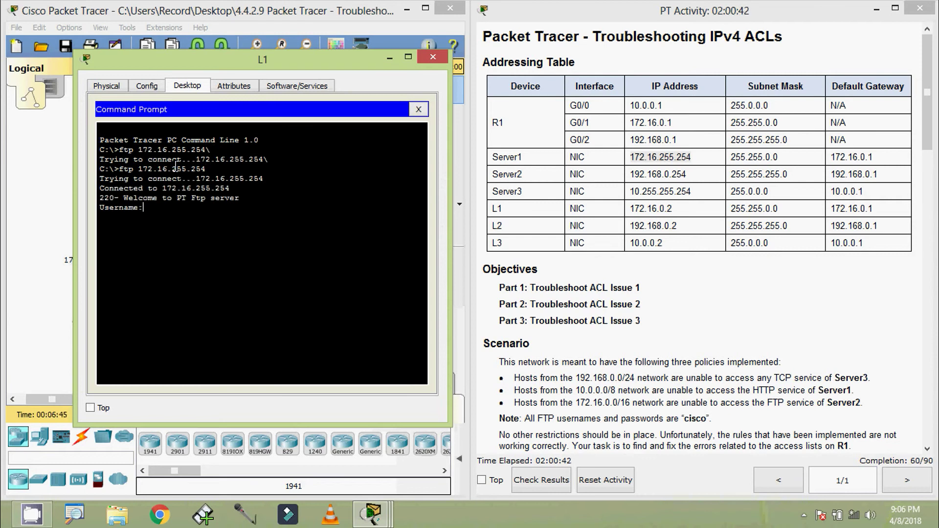
- Log in to Server1's FTP with the activity username and password, then quit
type("cisco")
key("Return")
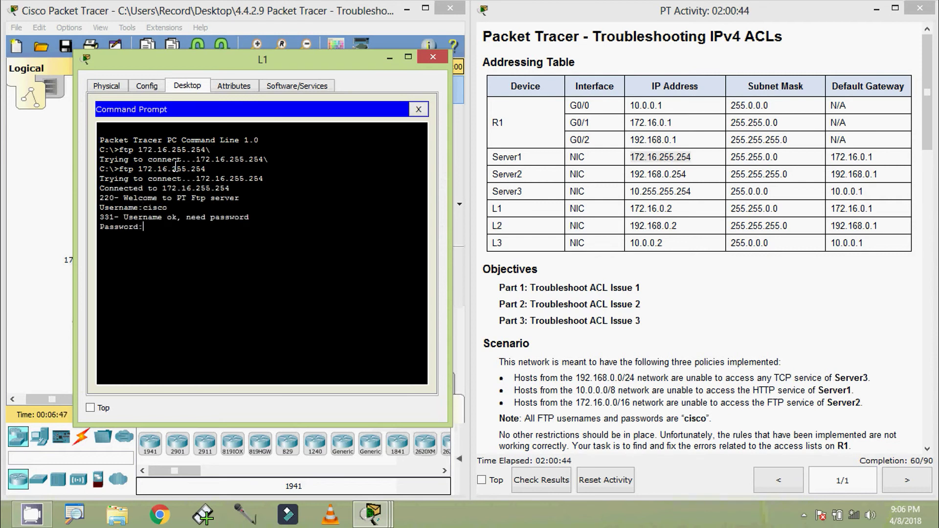
type("cisco")
key("Return")
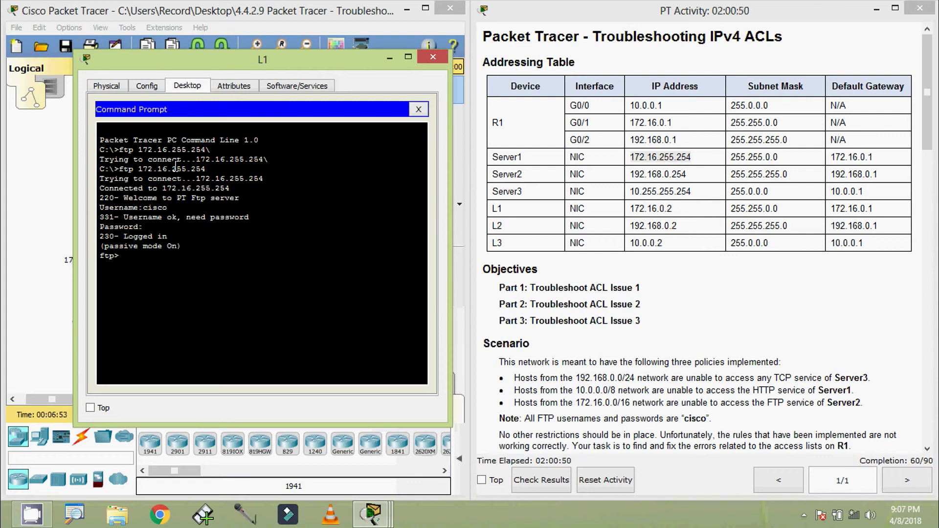
type("quit")
key("Return")
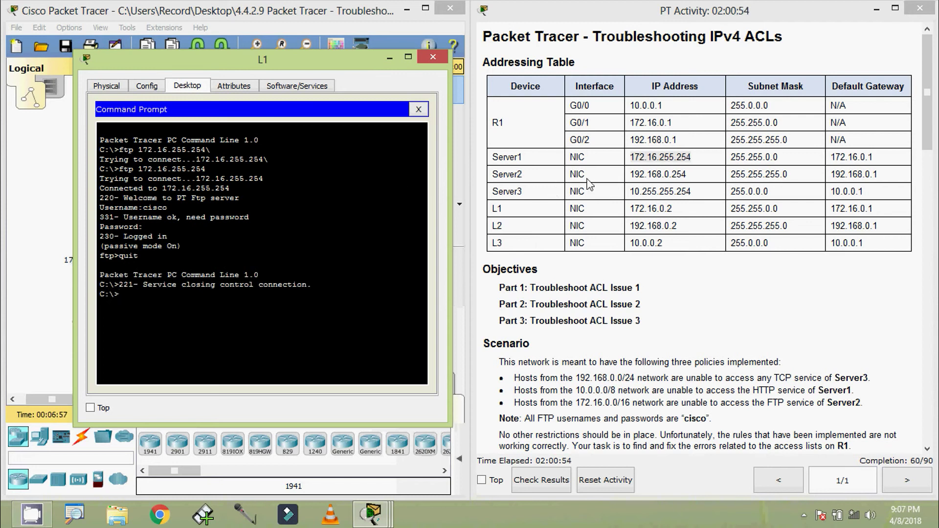
- FTP from L1 to Server2 at 192.168.0.254, log in with the activity credentials, and quit
left_click_drag(631, 175, 687, 180)
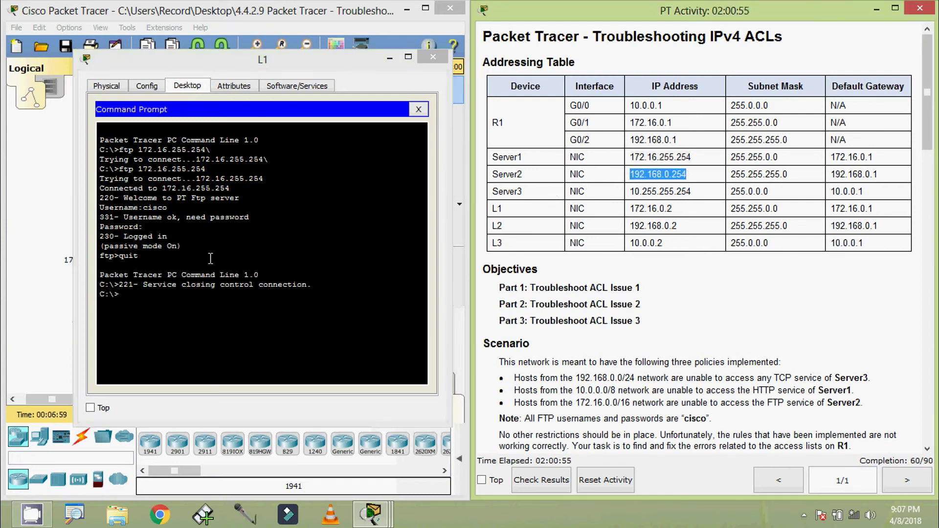
left_click(130, 296)
type("f")
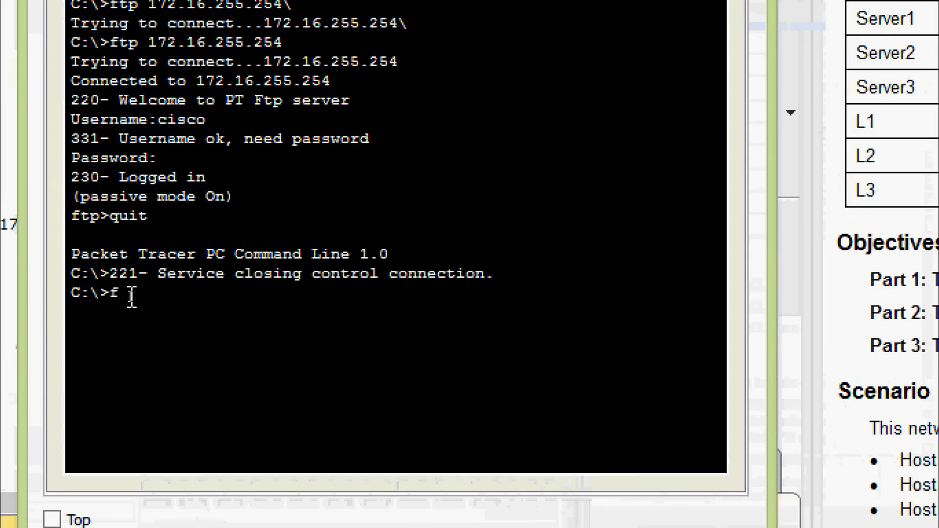
type("tp")
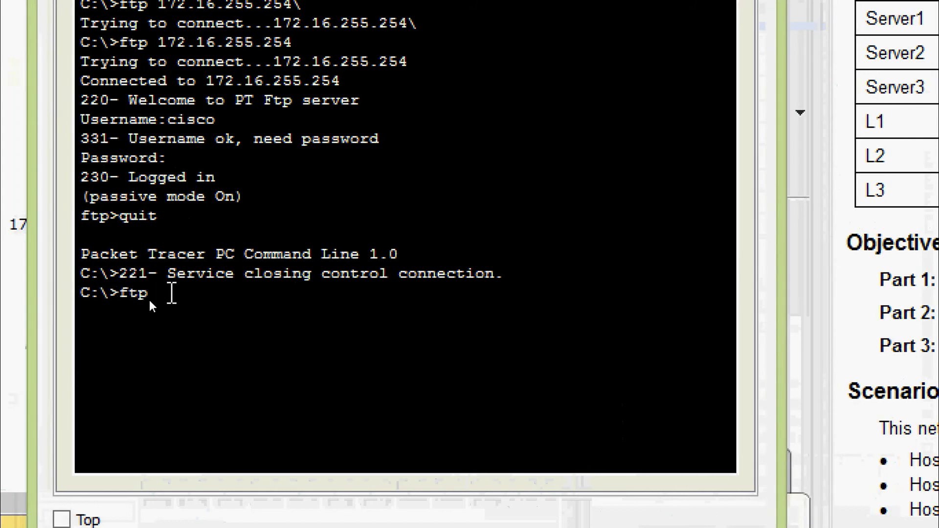
type(" 192.168.0.254")
key("Return")
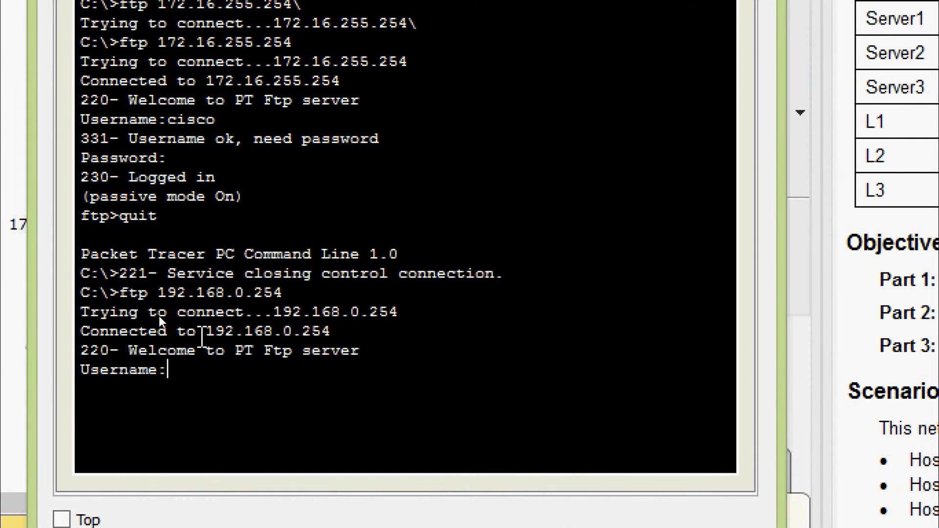
type("cisco")
key("Return")
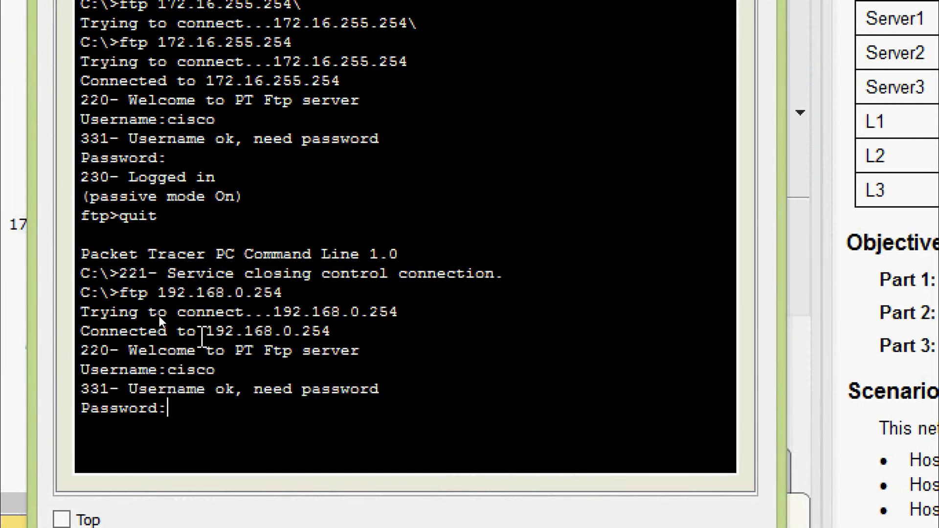
type("cisco")
key("Return")
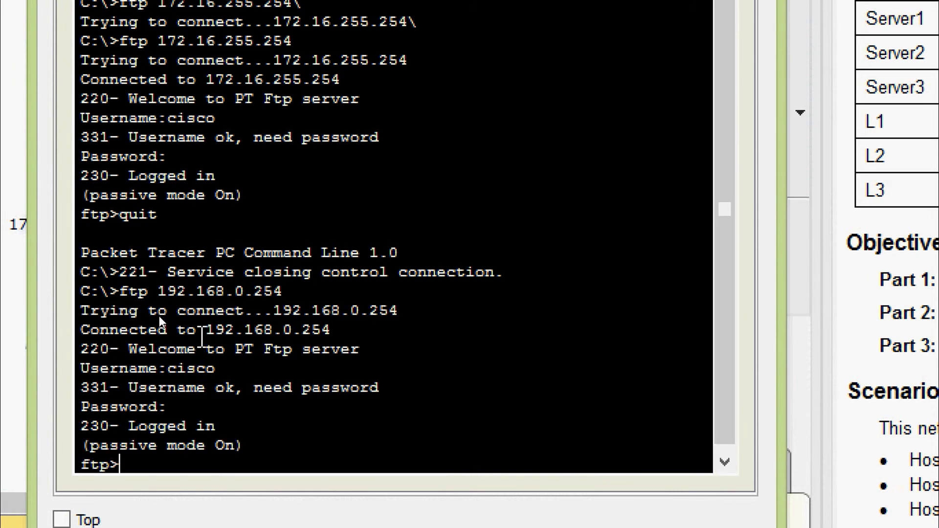
type("quit")
key("Return")
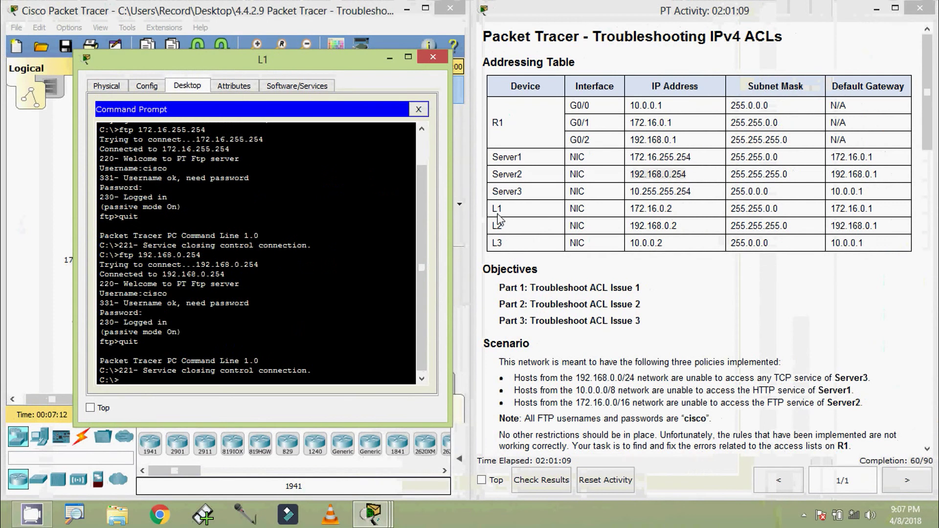
- FTP from L1 to Server3 at 10.255.255.254, log in with the activity credentials, and quit
left_click_drag(630, 191, 694, 192)
key("ctrl+c")
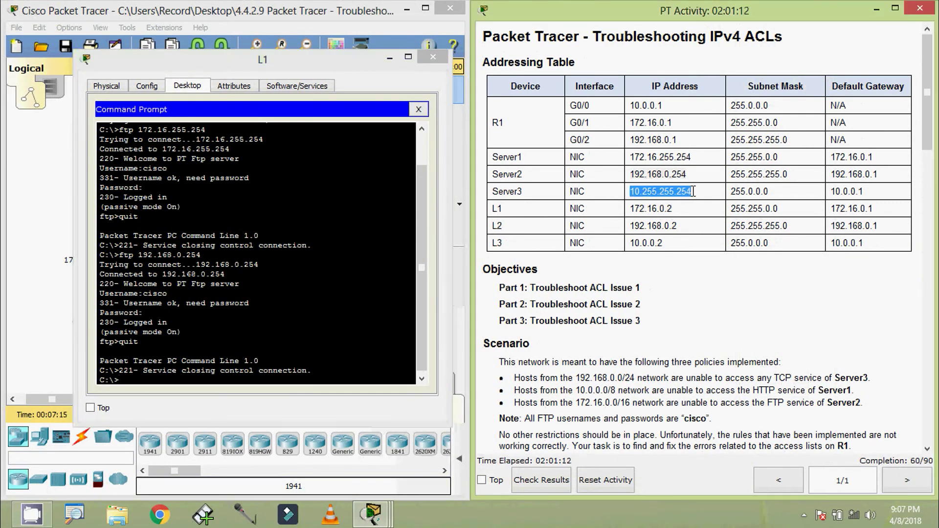
left_click(141, 380)
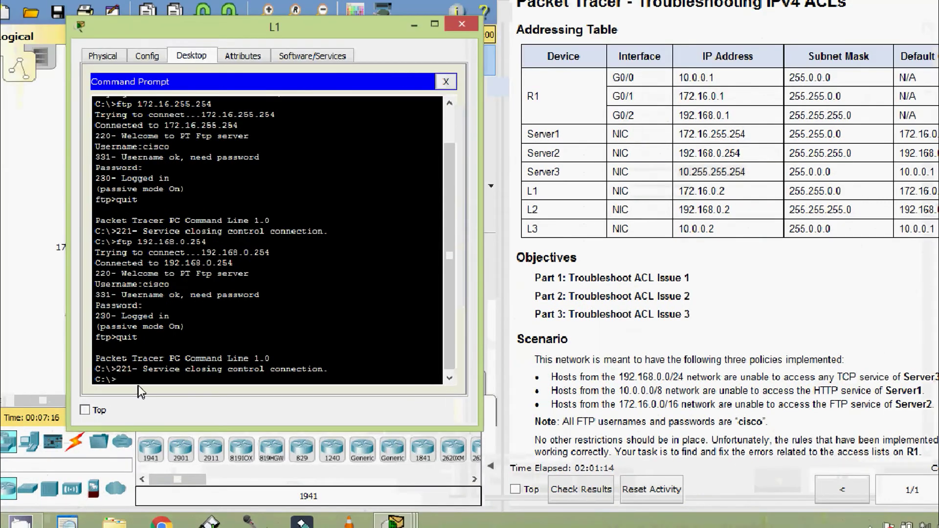
type("ftp")
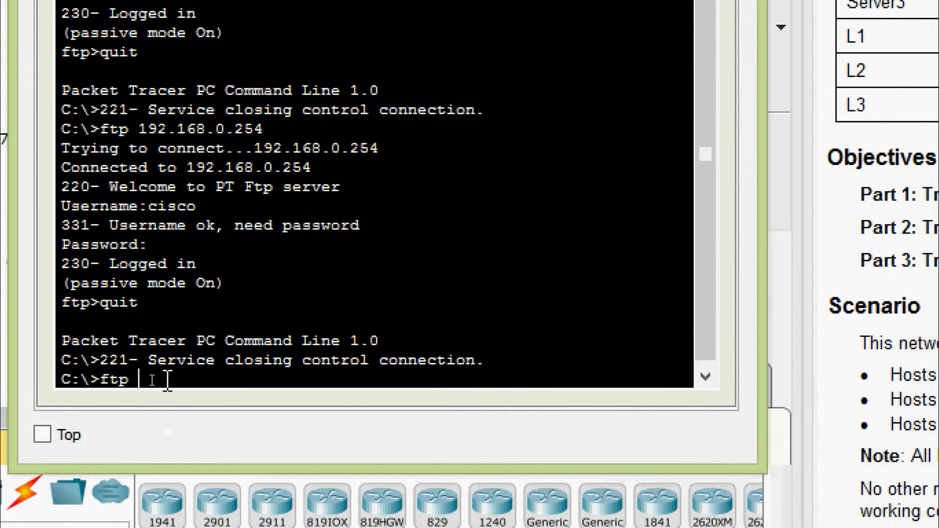
right_click(164, 381)
left_click(229, 429)
key("Return")
type("cisco")
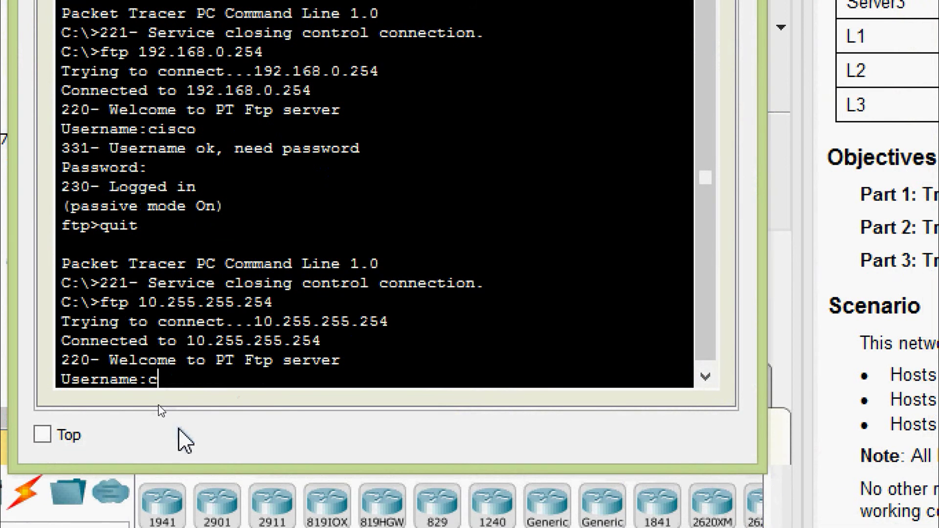
key("Return")
type("cisco")
key("Return")
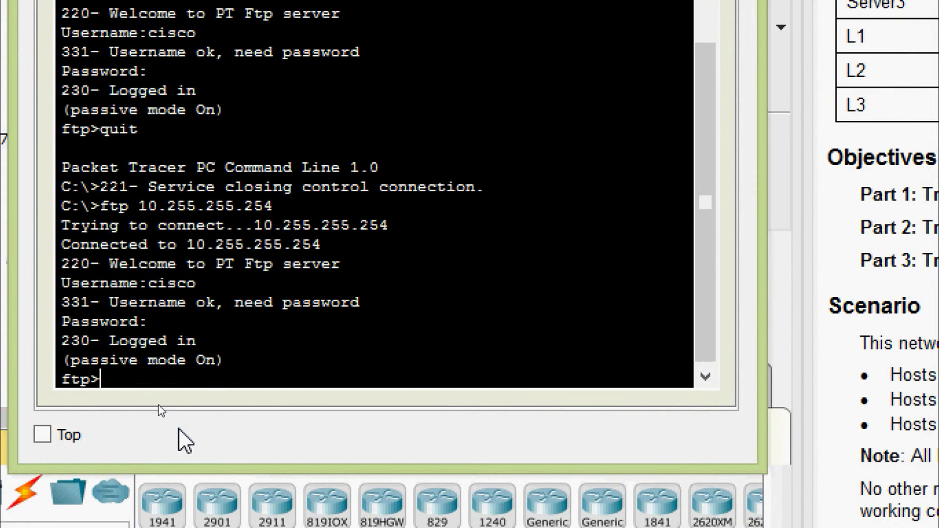
type("quit")
key("Return")
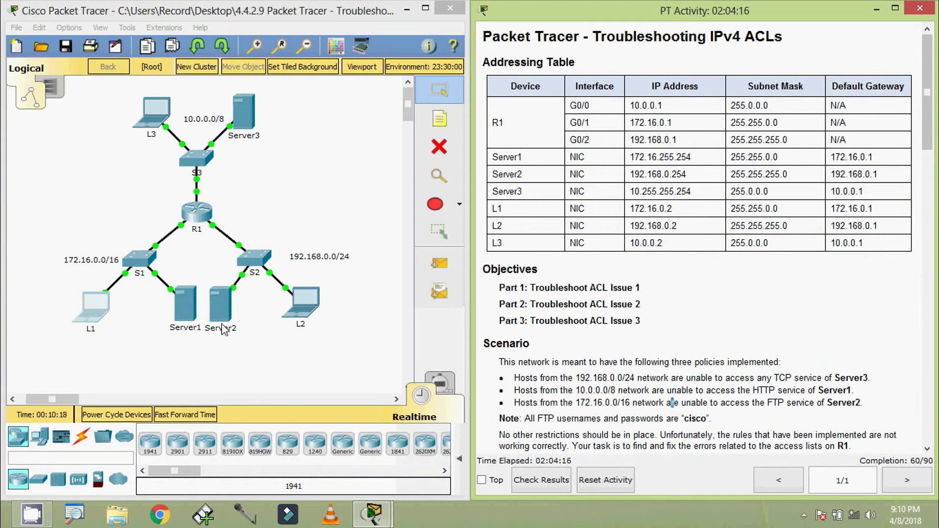
- Reopen L1's command prompt and review the earlier FTP session output
left_click(99, 307)
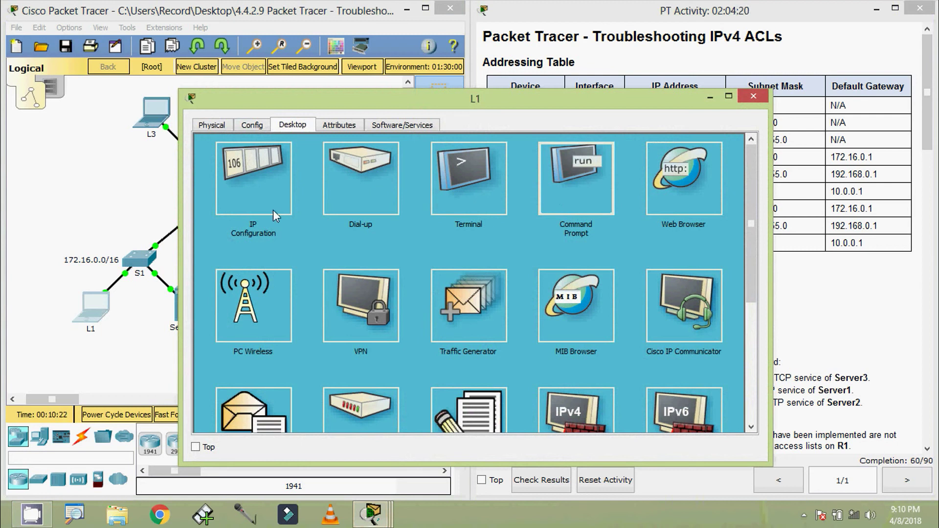
left_click_drag(180, 254, 316, 254)
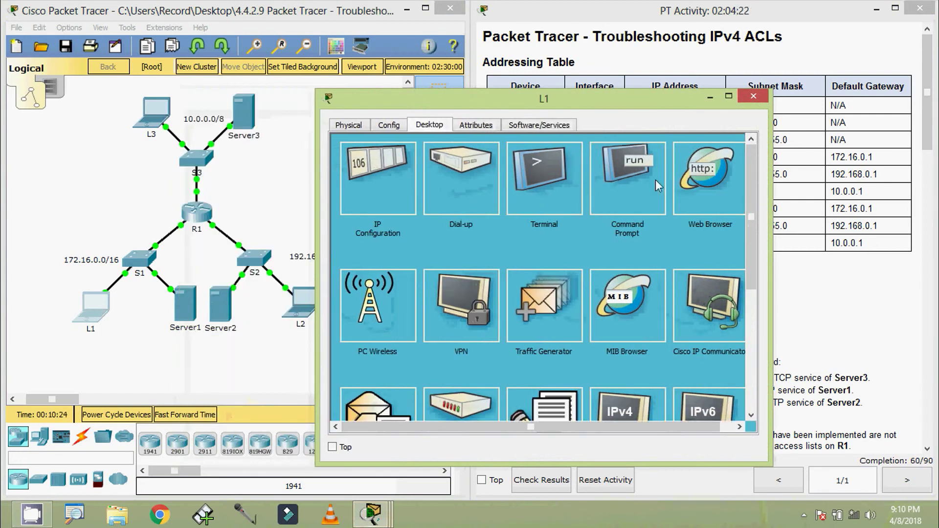
left_click(642, 188)
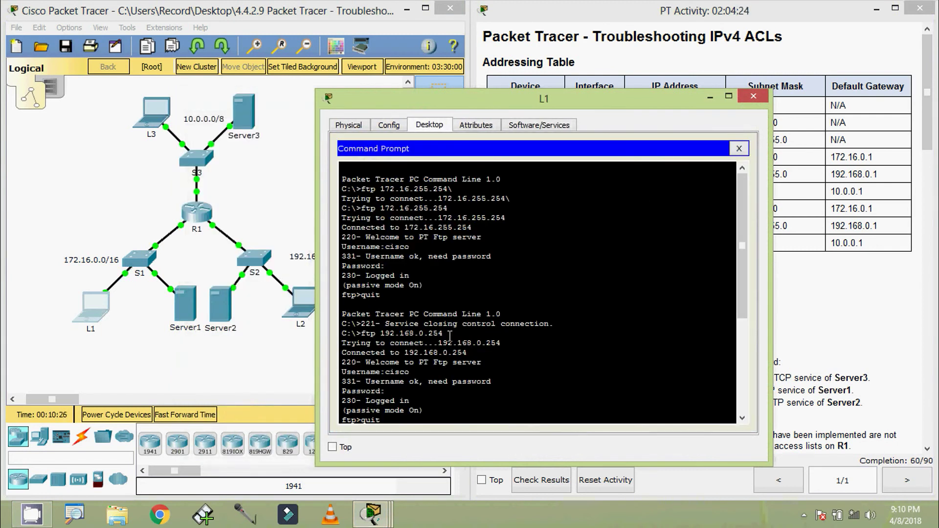
scroll(460, 328, "down", 6)
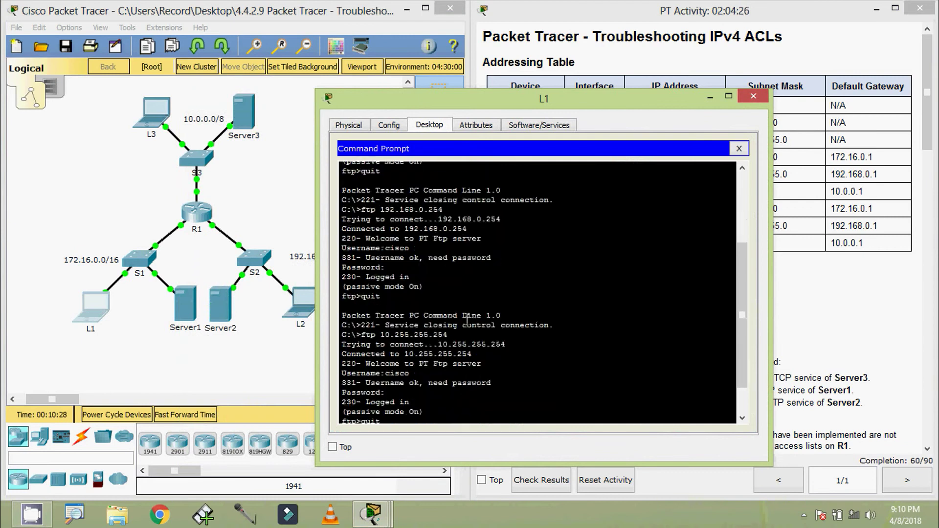
scroll(467, 320, "up", 3)
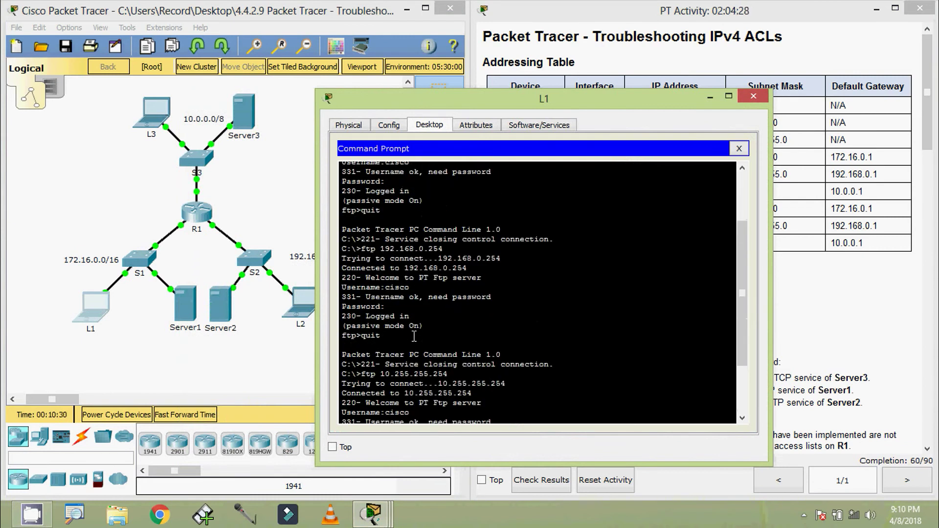
left_click_drag(414, 336, 422, 263)
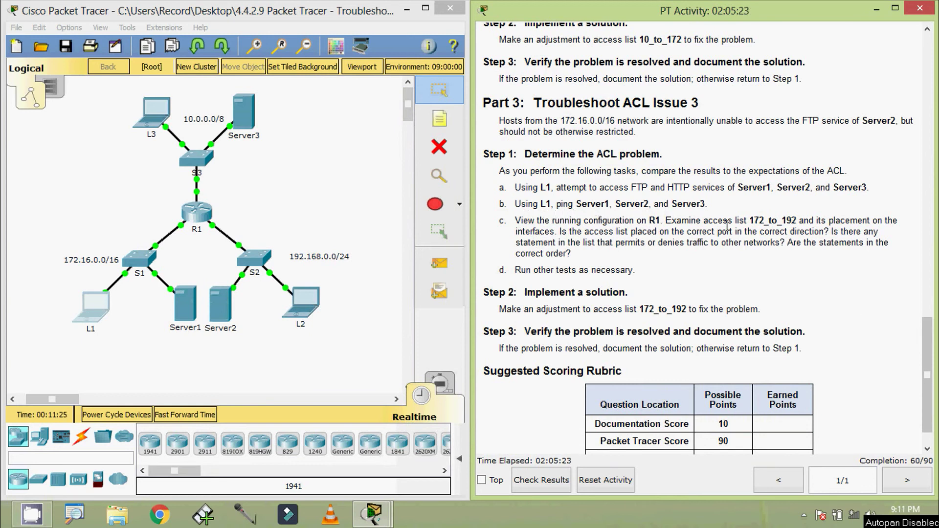
- Return to the addressing table, copy Server1's address, and arrange L1's window beside it
left_click_drag(925, 351, 932, 79)
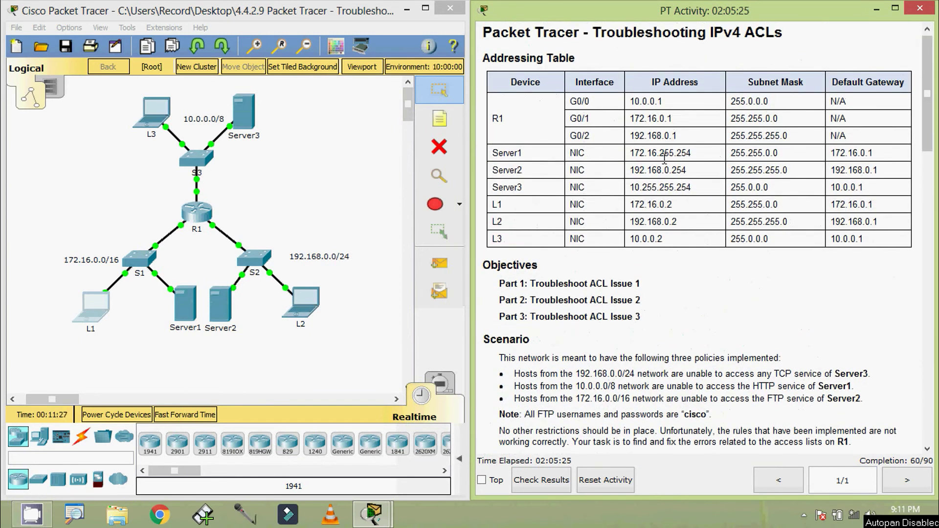
left_click_drag(630, 153, 696, 156)
key("ctrl+c")
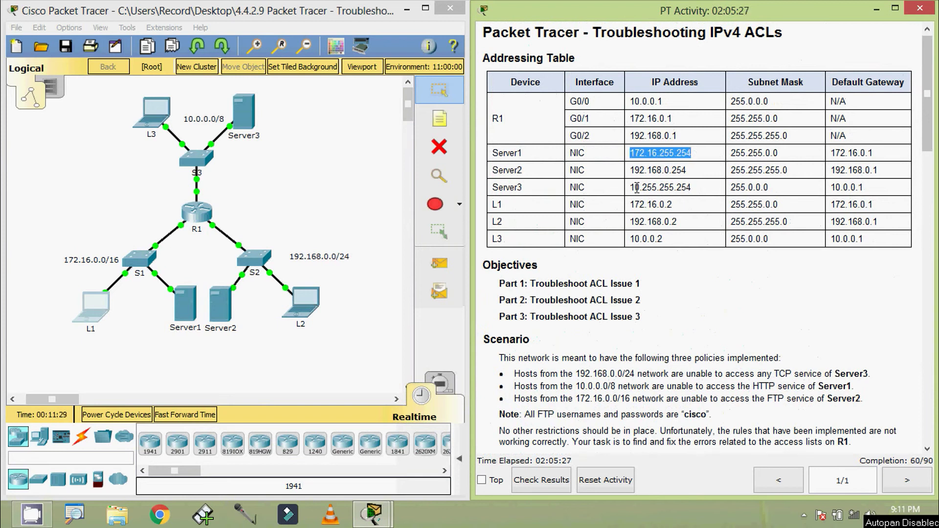
left_click(92, 306)
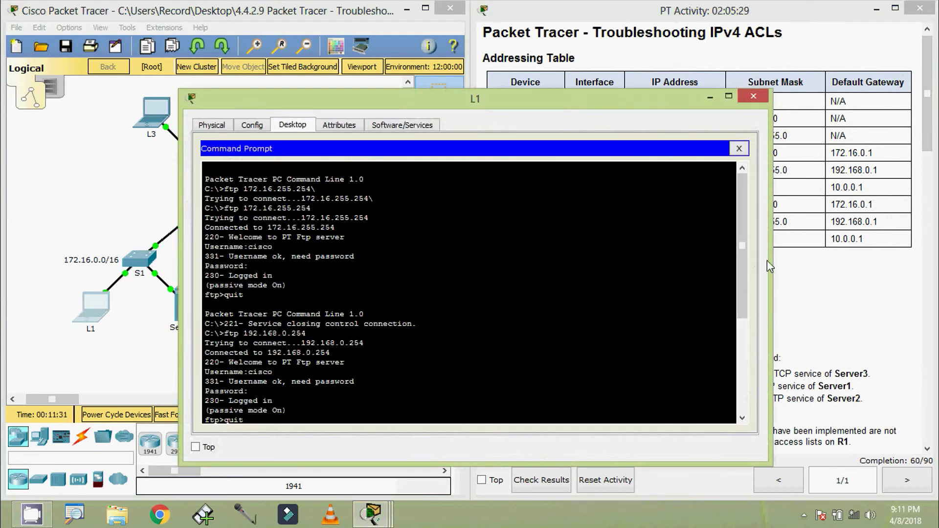
left_click_drag(770, 267, 553, 235)
left_click_drag(398, 108, 278, 30)
- Ping Server1 at 172.16.255.254 from L1's command prompt
scroll(179, 336, "down", 5)
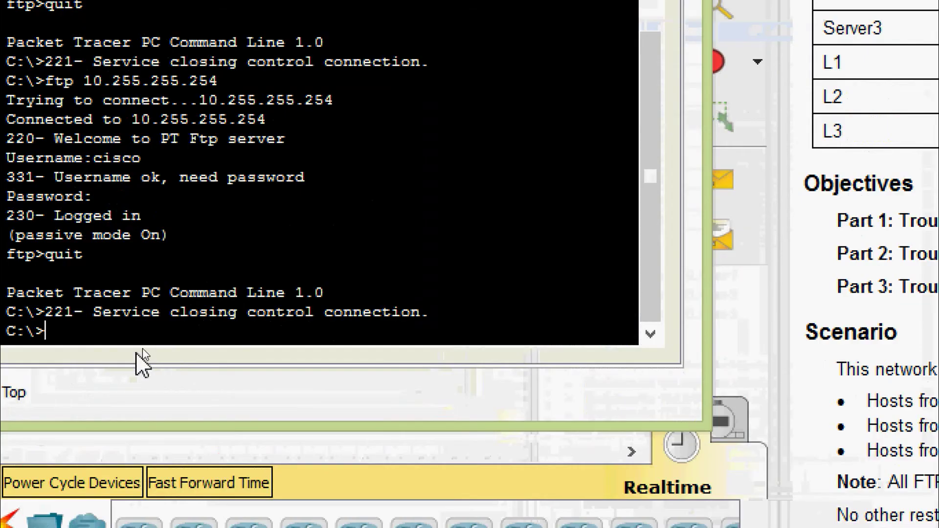
type("ping")
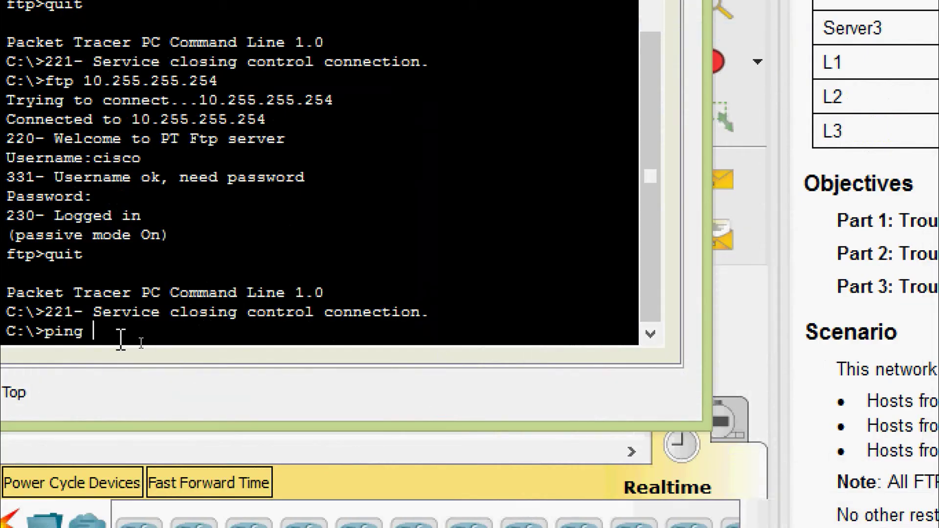
right_click(121, 339)
left_click(186, 387)
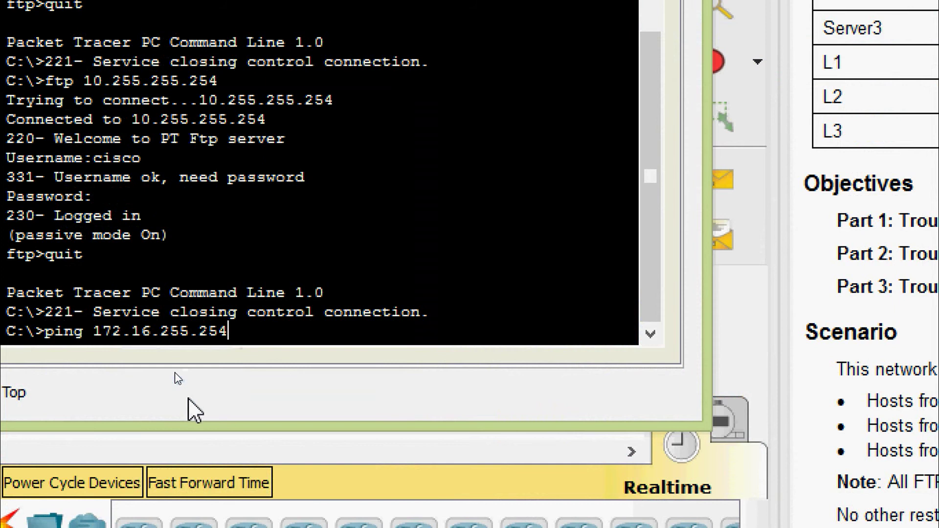
key("Return")
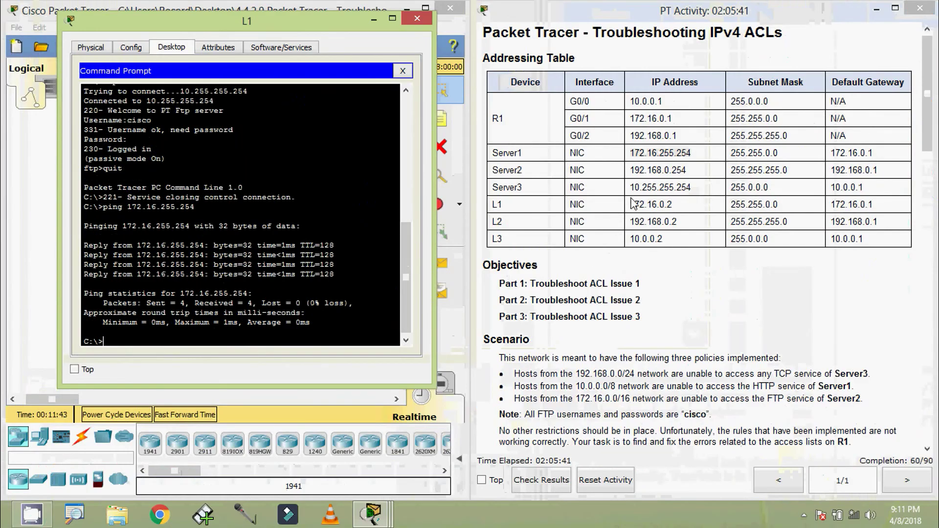
- Ping Server2 at 192.168.0.254 from L1
left_click_drag(629, 171, 685, 169)
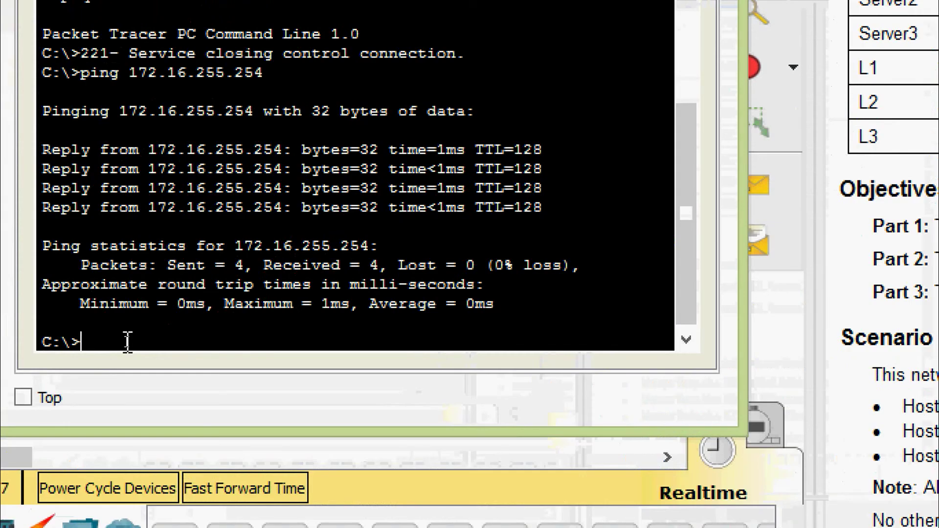
type("ping")
right_click(128, 343)
left_click(189, 390)
key("Return")
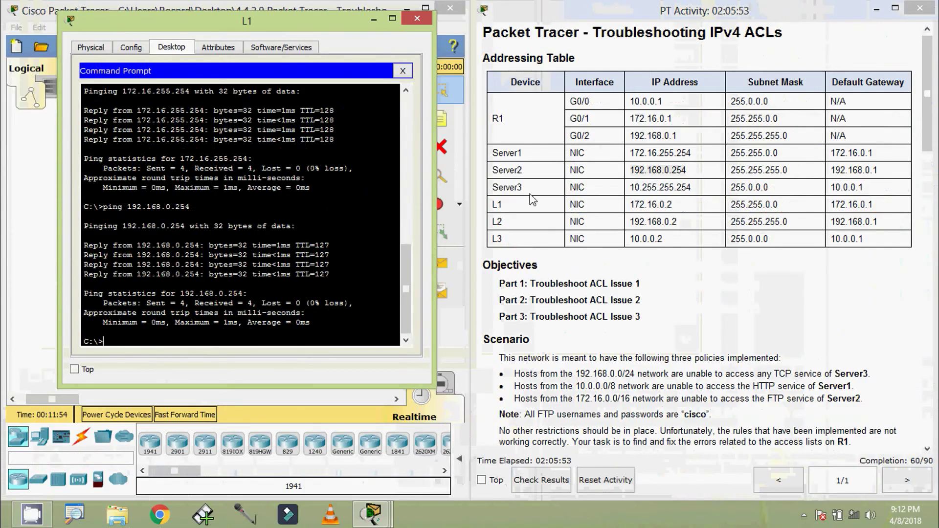
- Ping Server3 at 10.255.255.254 from L1
left_click_drag(630, 188, 700, 187)
key("ctrl+c")
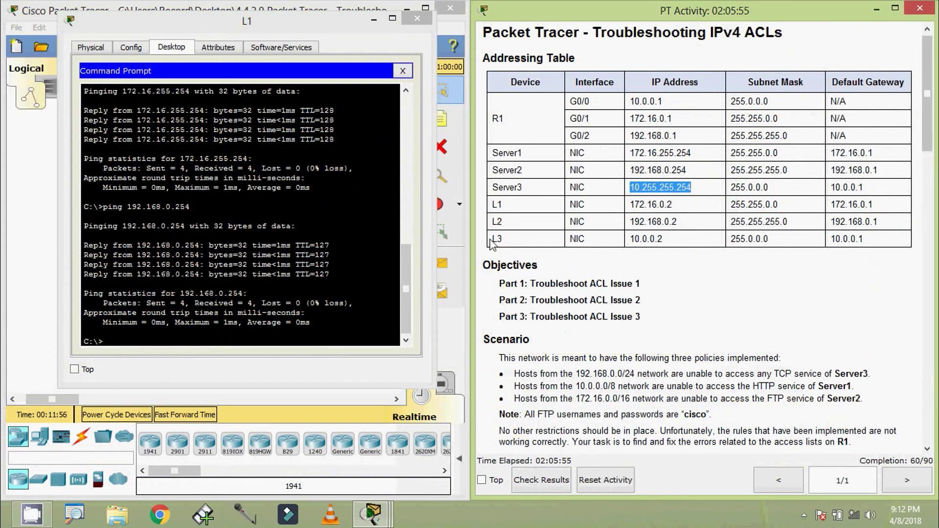
left_click(107, 342)
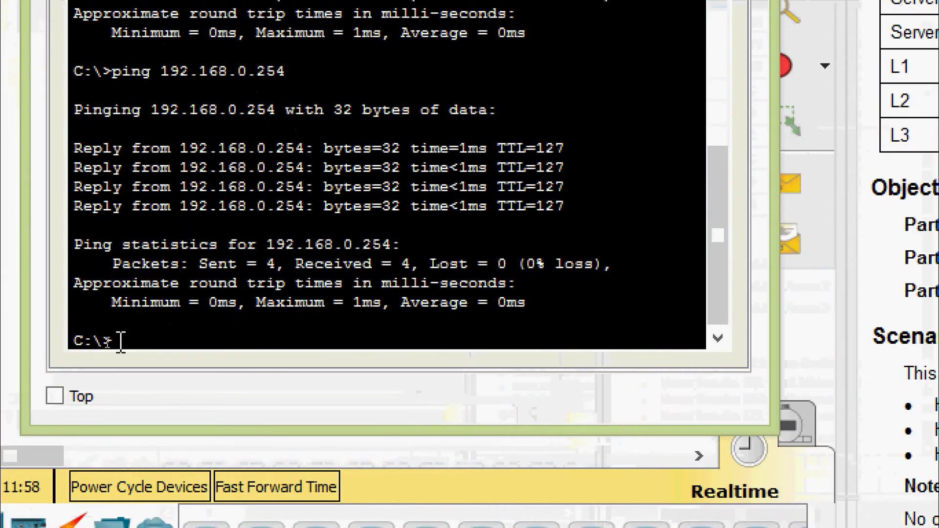
type("ping")
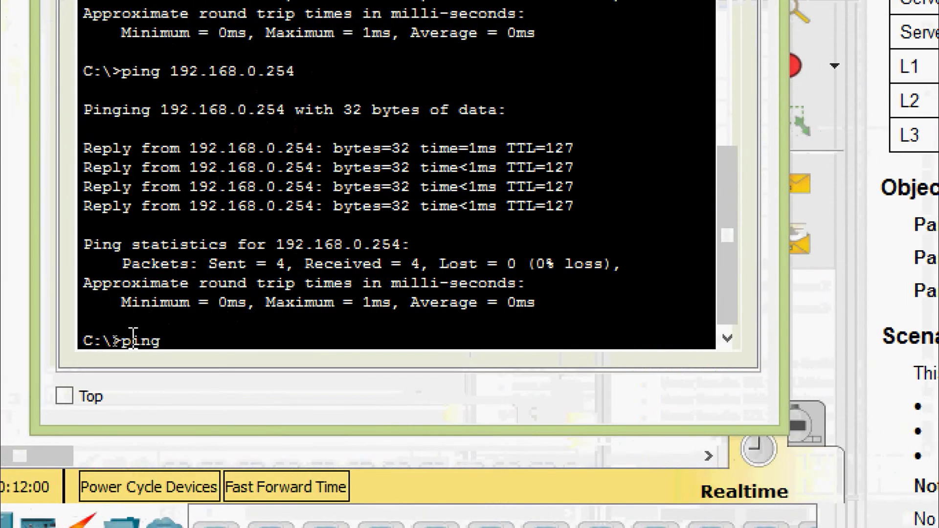
right_click(174, 340)
left_click(196, 391)
key("Return")
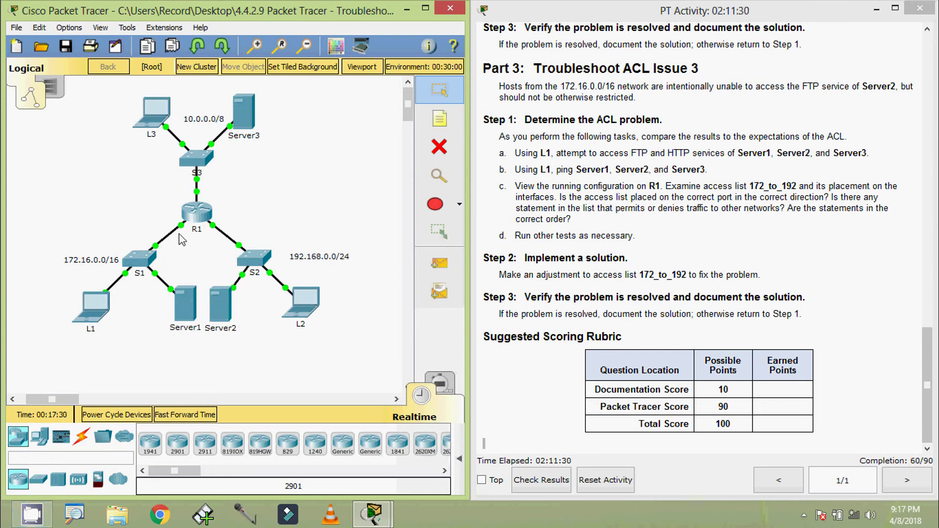
- On R1's CLI, enter privileged mode and display the full running configuration
mouse_move(182, 231)
left_click(196, 211)
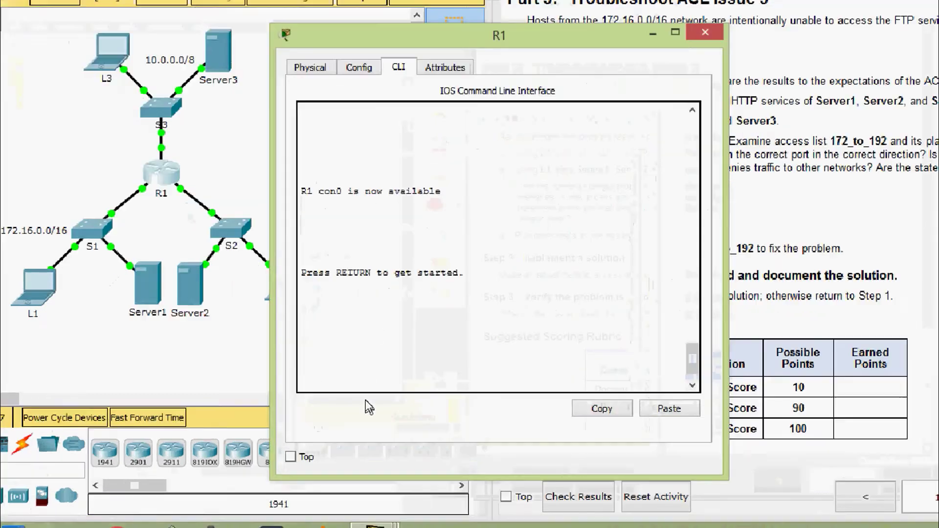
key("Return")
type("ena")
key("Tab")
key("Return")
type("s")
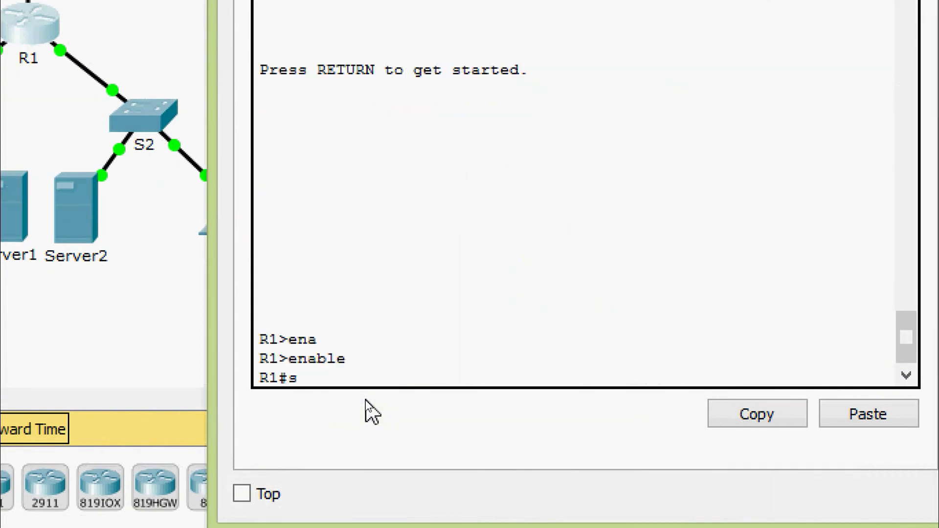
type("h")
key("Tab")
type("ru")
key("Tab")
key("Return")
key("space")
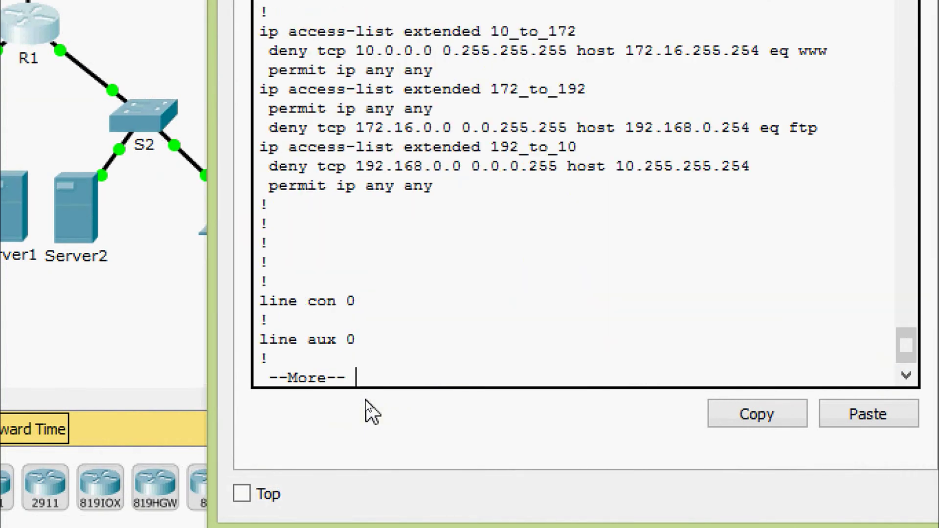
key("space")
- Highlight access-group 172_to_192 applied inbound on GigabitEthernet0/1
scroll(561, 286, "up", 10)
scroll(562, 287, "up", 3)
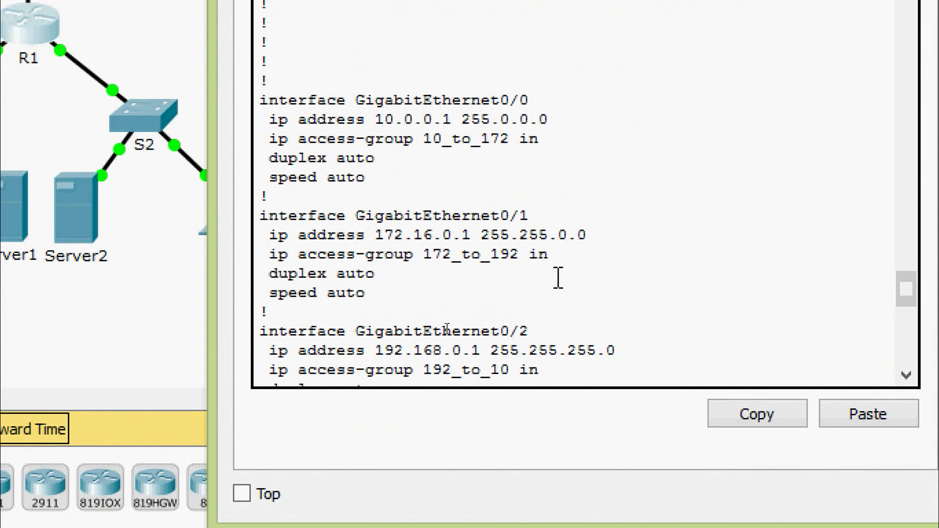
left_click_drag(357, 216, 553, 213)
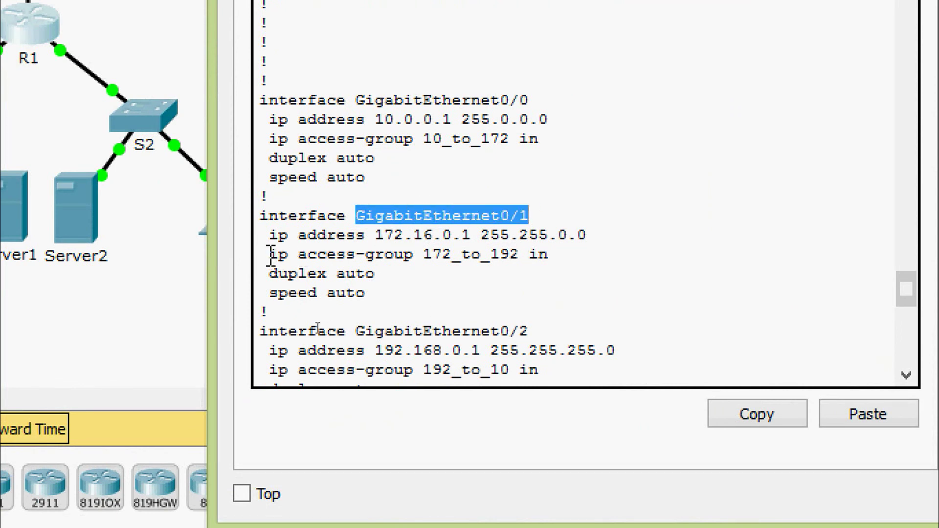
left_click_drag(270, 254, 553, 254)
left_click(536, 254)
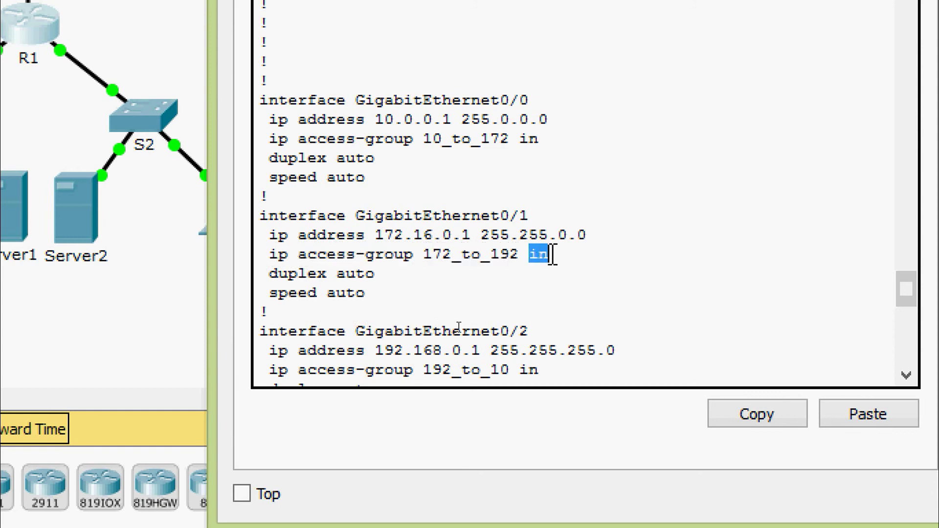
left_click(554, 271)
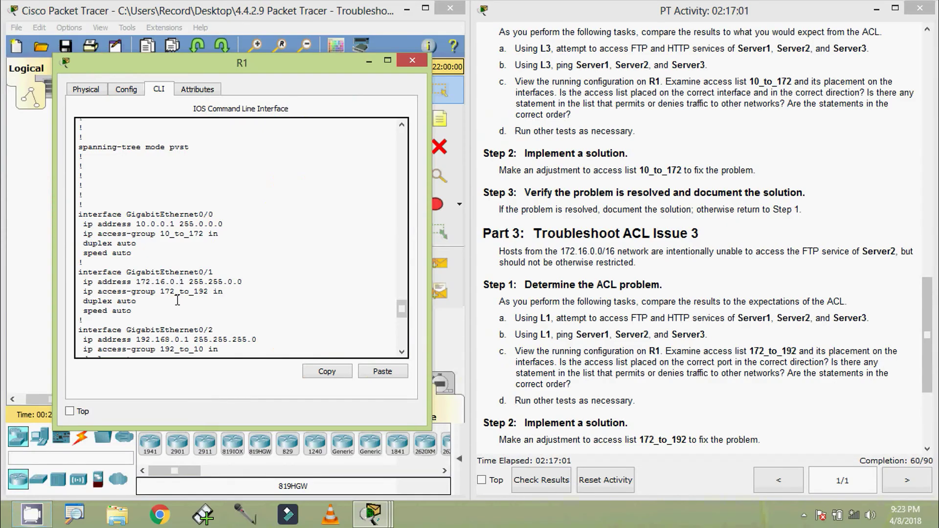
- Highlight the permit ip any any line in access list 172_to_192
scroll(177, 300, "down", 10)
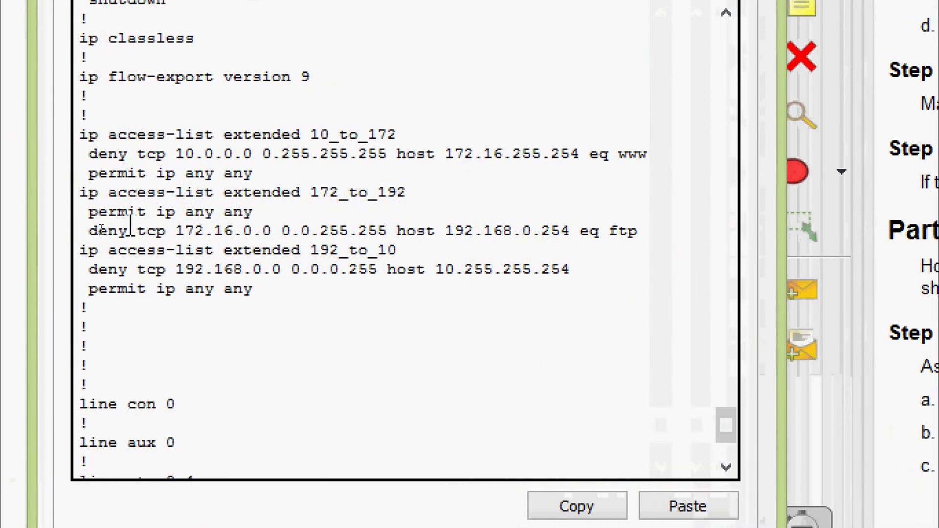
left_click(90, 212)
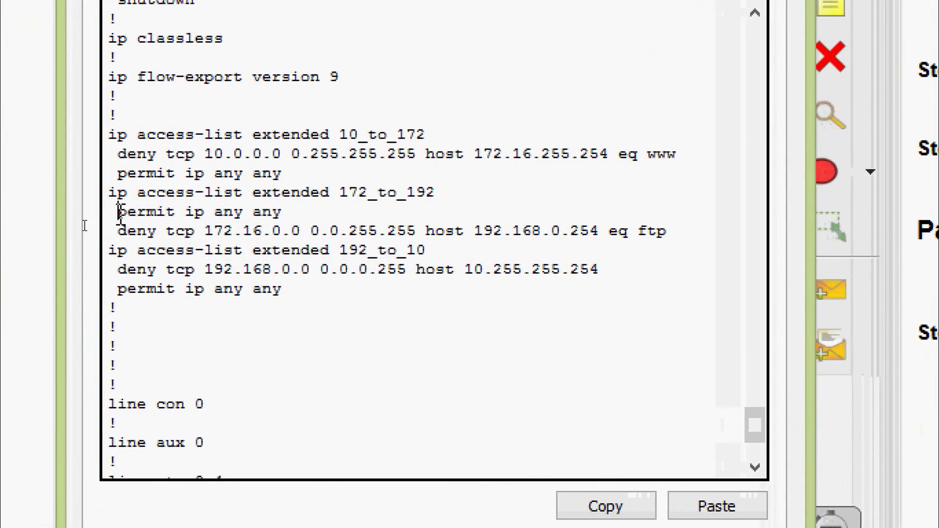
left_click_drag(120, 213, 290, 214)
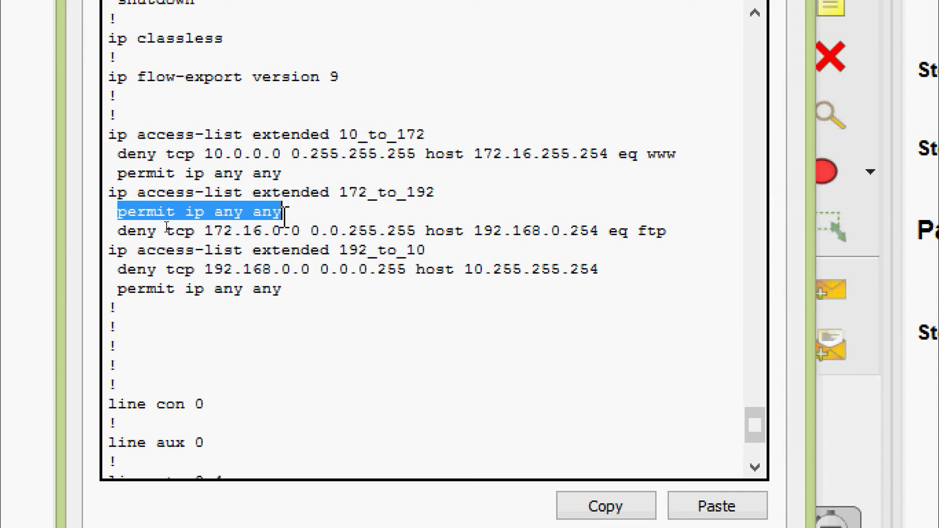
left_click(165, 460)
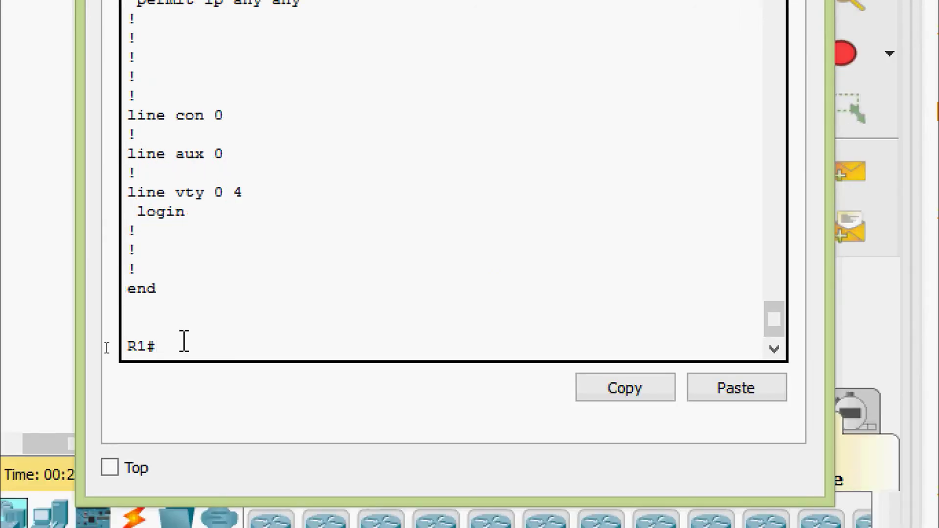
- Run show ip access-lists and highlight 172_to_192's permit-any (41 matches) and FTP deny lines
type("sh")
key("Tab")
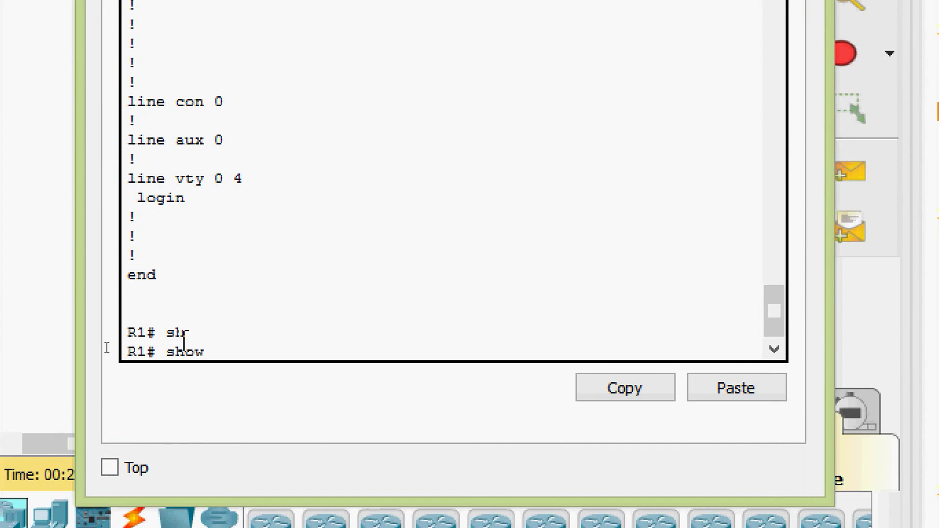
type("ip ac")
key("Tab")
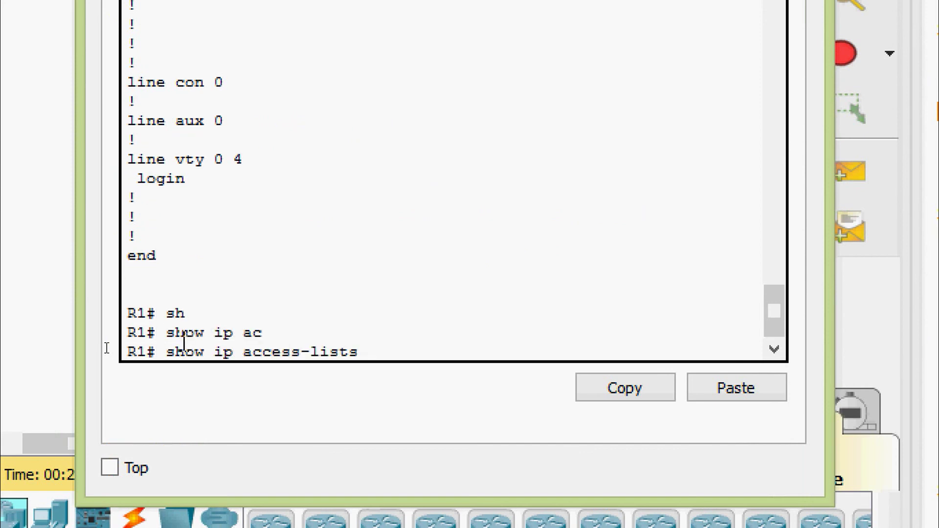
key("Return")
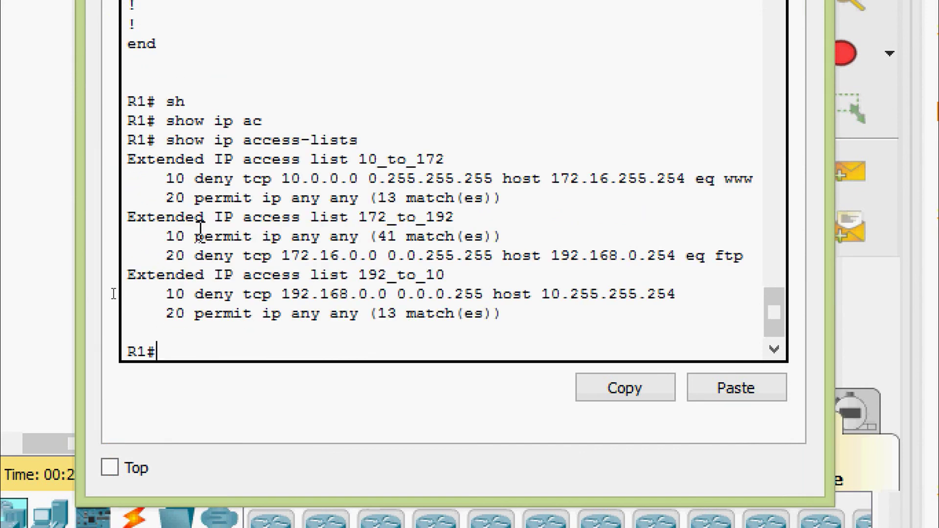
left_click_drag(166, 236, 514, 231)
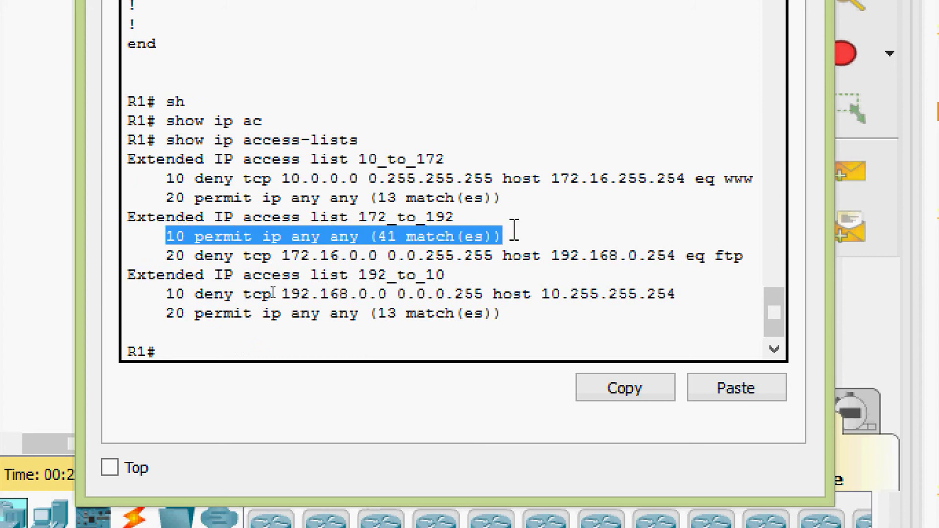
left_click_drag(168, 256, 736, 255)
left_click_drag(167, 237, 746, 248)
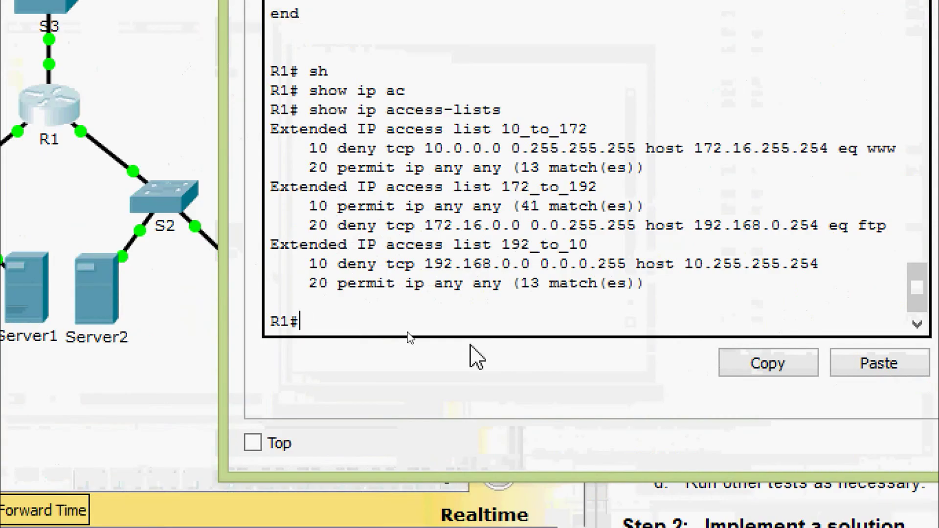
- Enter global configuration mode on R1 with 'conf t'
type("conf")
key("Tab")
type("t")
key("Tab")
key("Return")
key("Return")
key("Return")
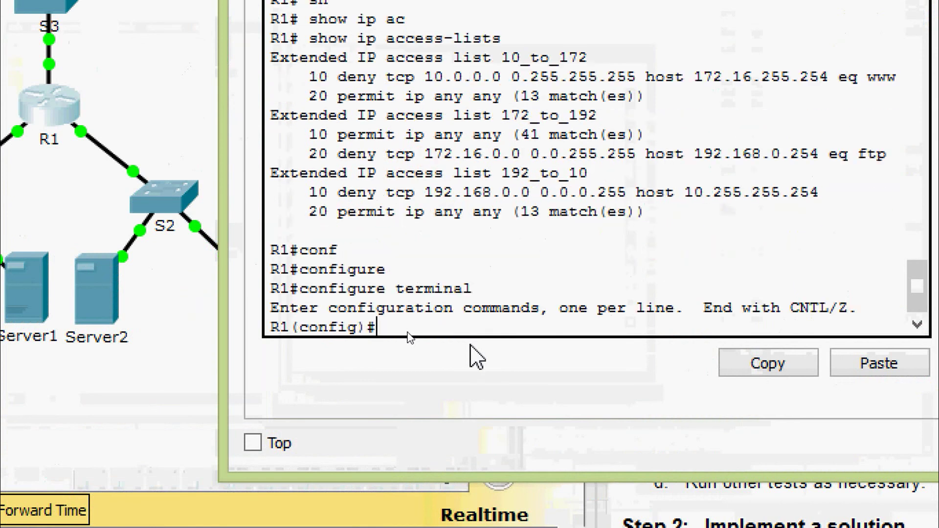
- Enter configuration mode for extended access list 172_to_192
type("ip ac")
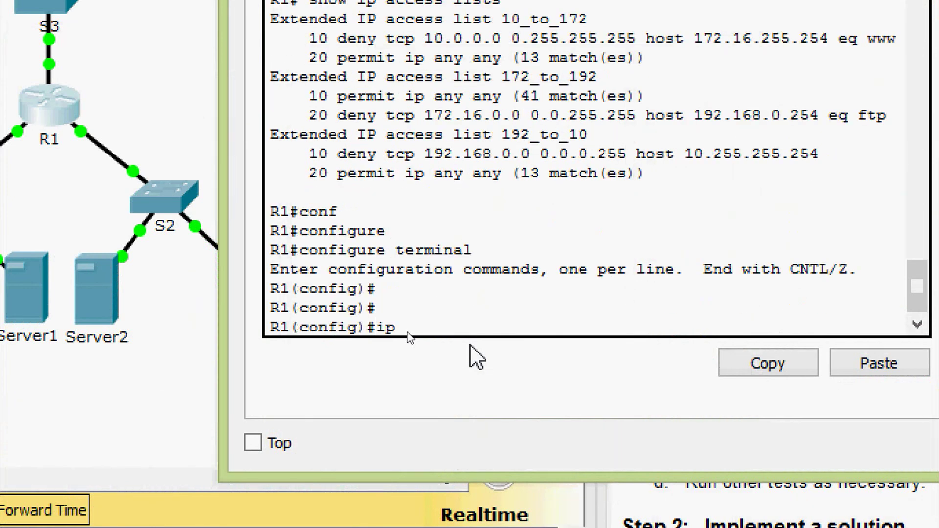
key("Tab")
type("?ex")
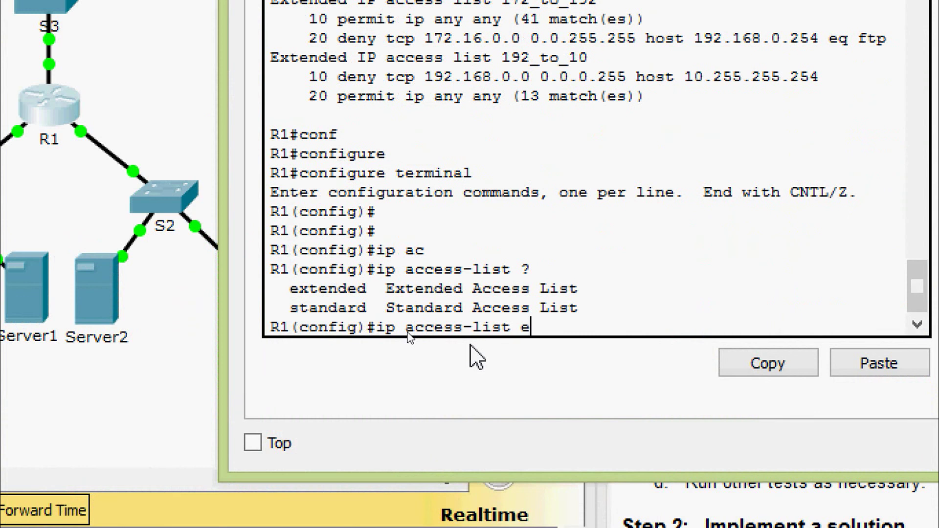
key("Tab")
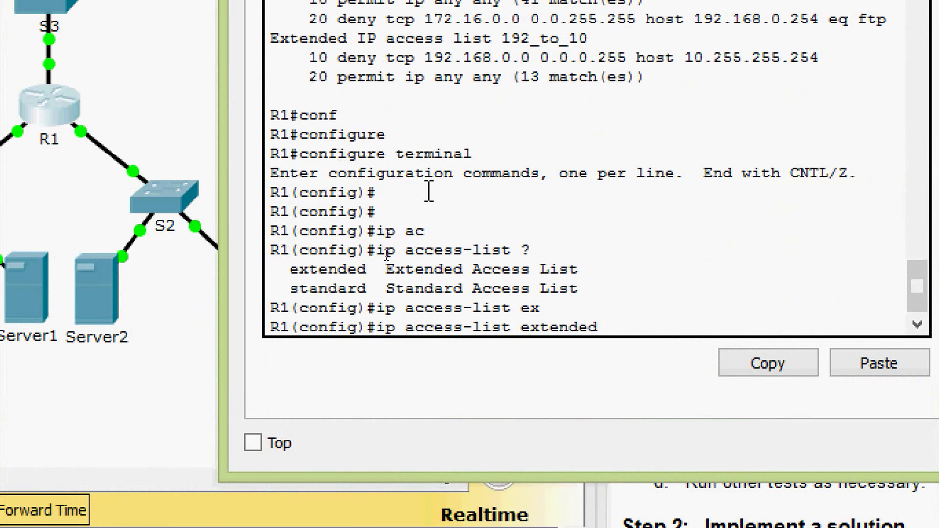
scroll(442, 174, "up", 1)
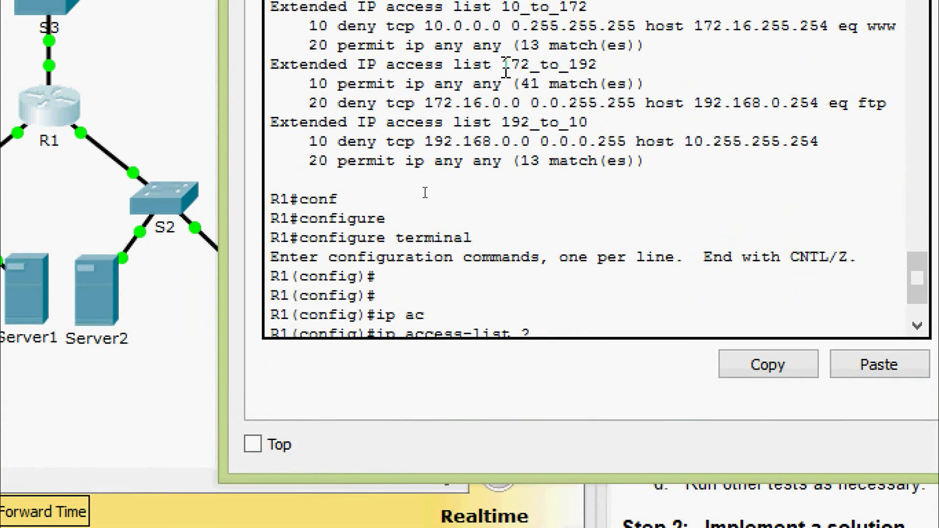
left_click_drag(504, 67, 597, 67)
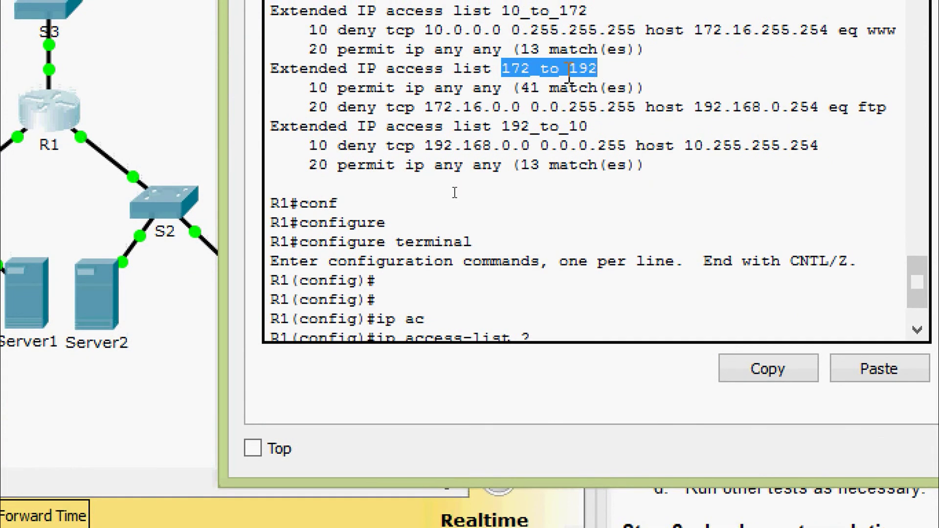
right_click(565, 70)
left_click(592, 90)
scroll(581, 259, "down", 2)
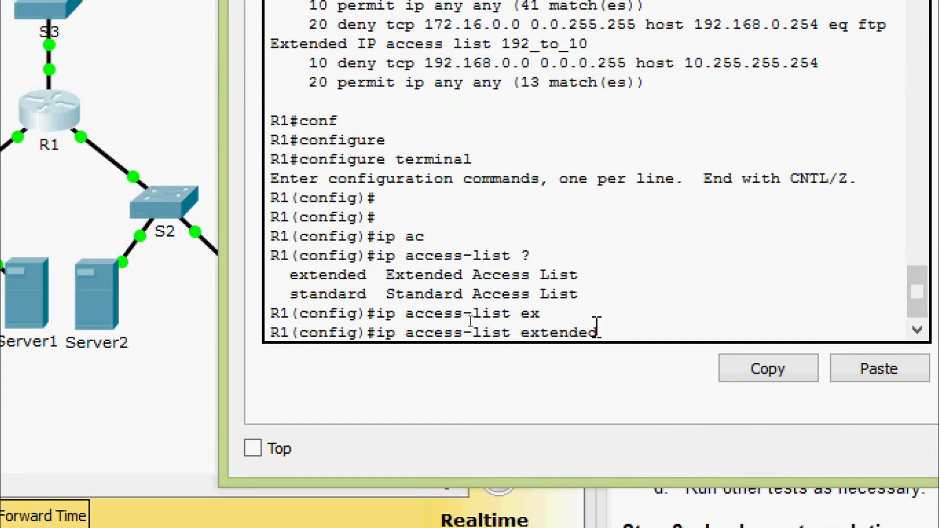
right_click(628, 323)
left_click(680, 368)
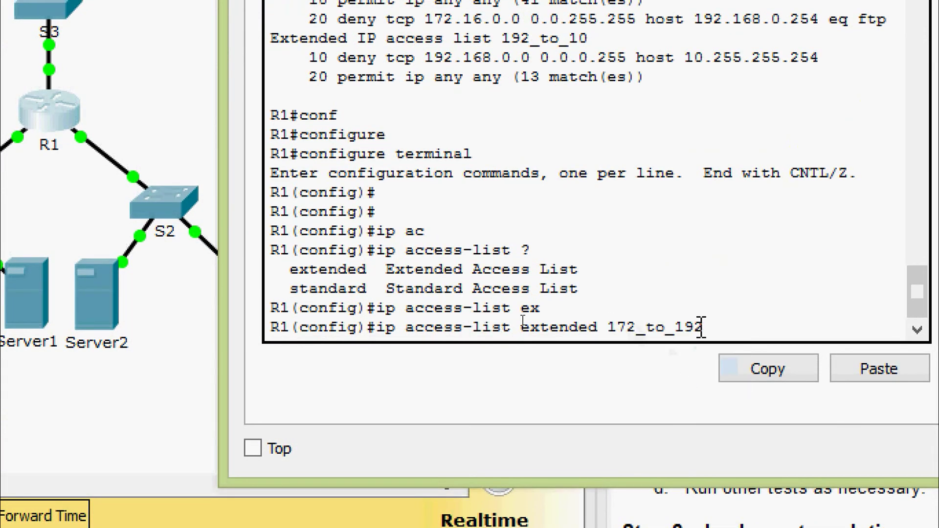
key("Return")
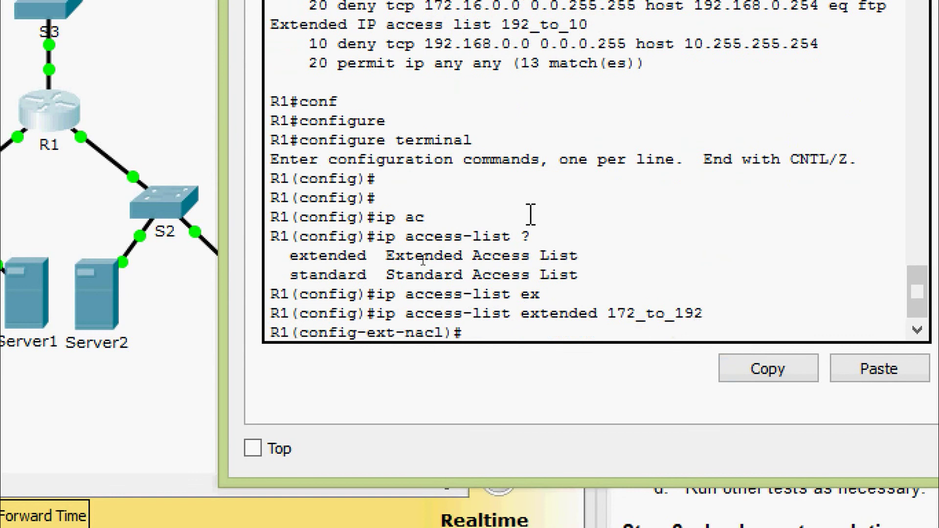
- Remove entry 10 permit ip any any from the access list
scroll(502, 206, "up", 1)
scroll(503, 206, "up", 1)
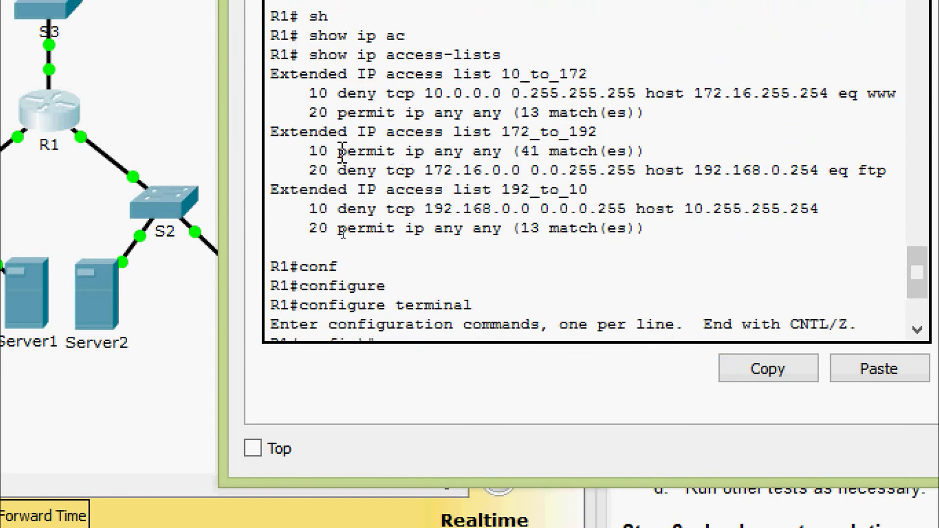
left_click_drag(308, 152, 503, 153)
right_click(490, 161)
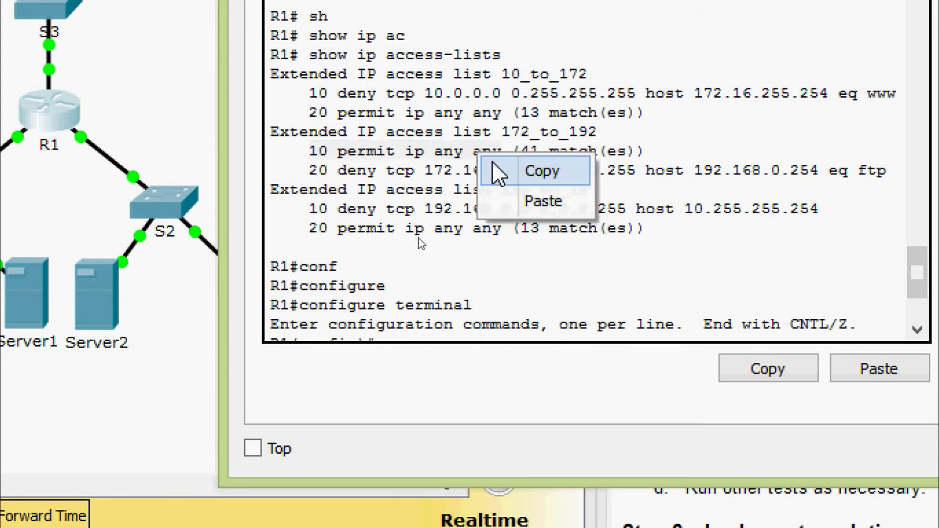
left_click(497, 169)
scroll(500, 224, "down", 1)
scroll(500, 224, "down", 2)
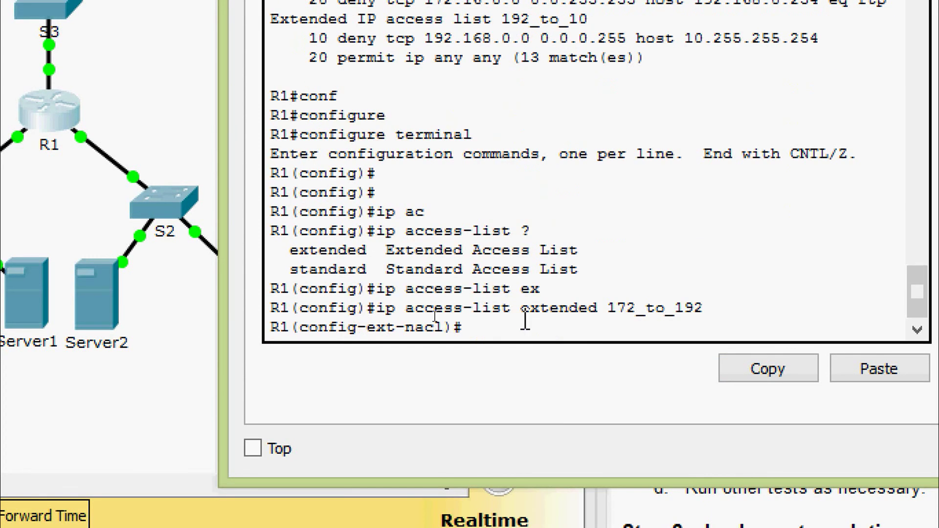
type("no")
right_click(526, 321)
left_click(562, 363)
key("Return")
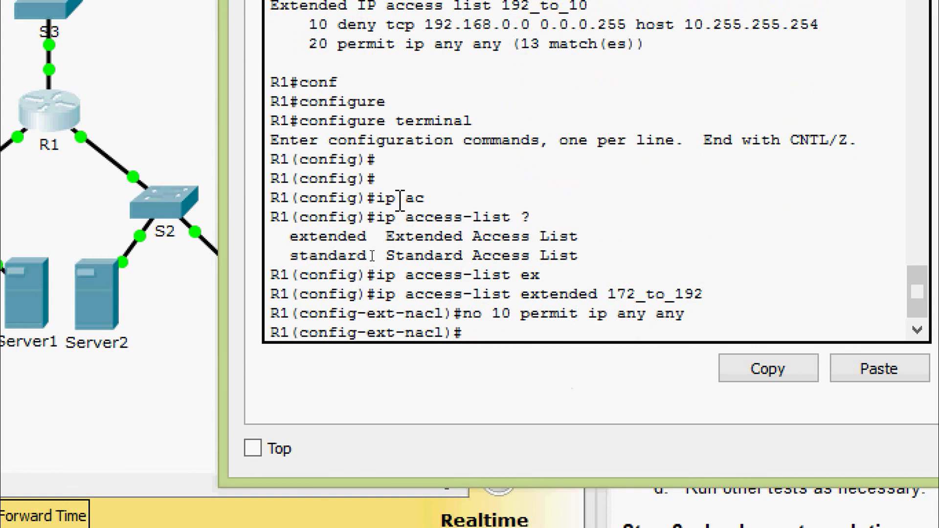
- Add entry 25 permit ip any any after the FTP deny (entry 20), then return to R1#
scroll(400, 200, "up", 3)
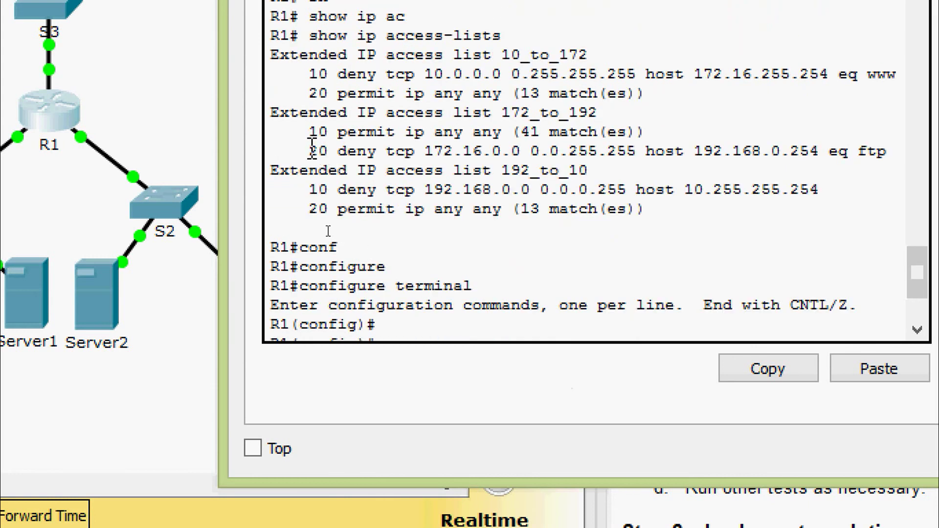
left_click_drag(310, 149, 333, 151)
scroll(333, 152, "down", 3)
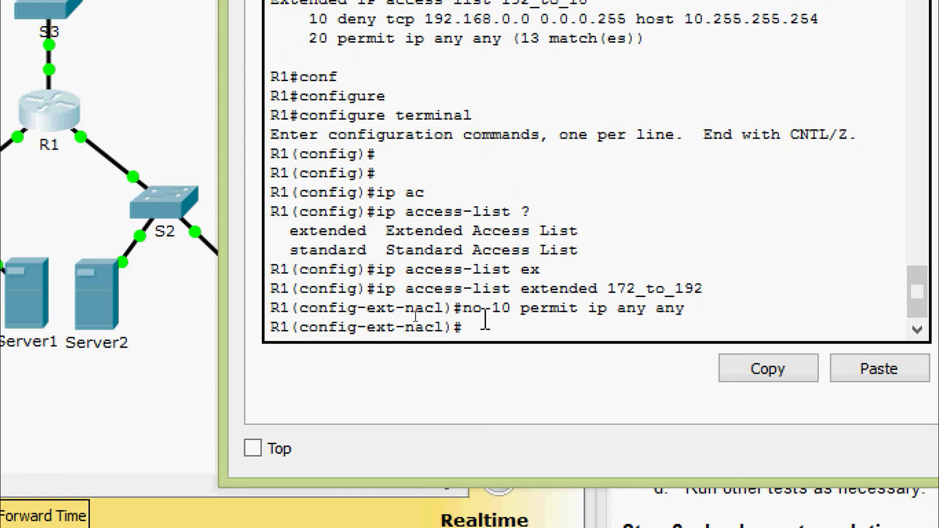
type("25 permit")
type("ip an")
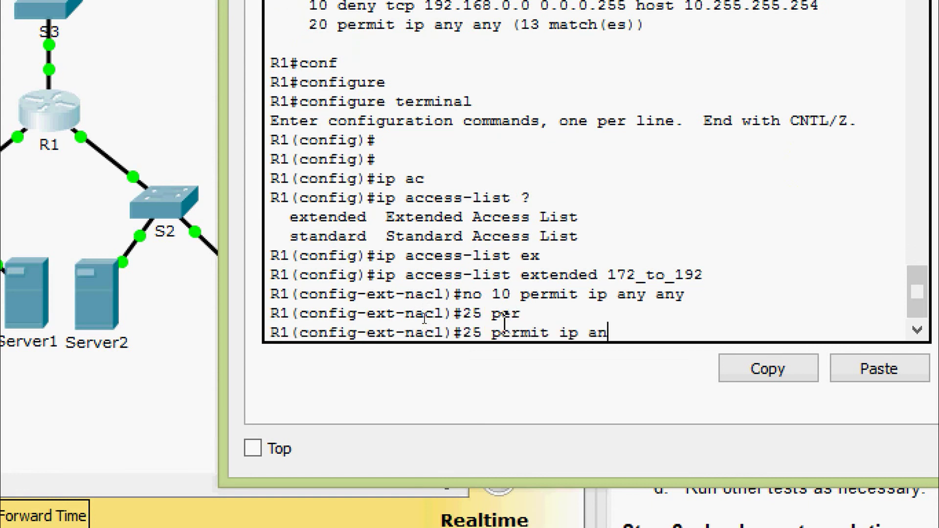
key("Tab")
type("any")
key("Tab")
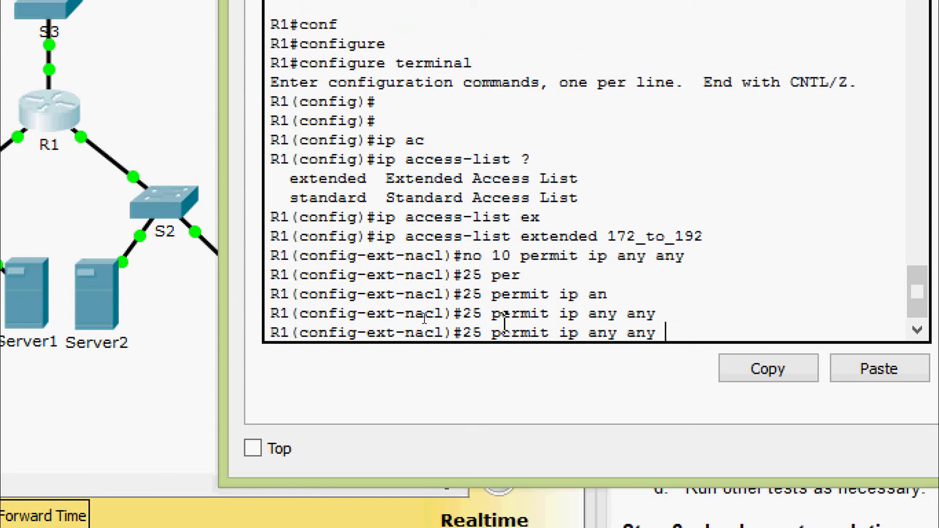
key("Return")
key("Return")
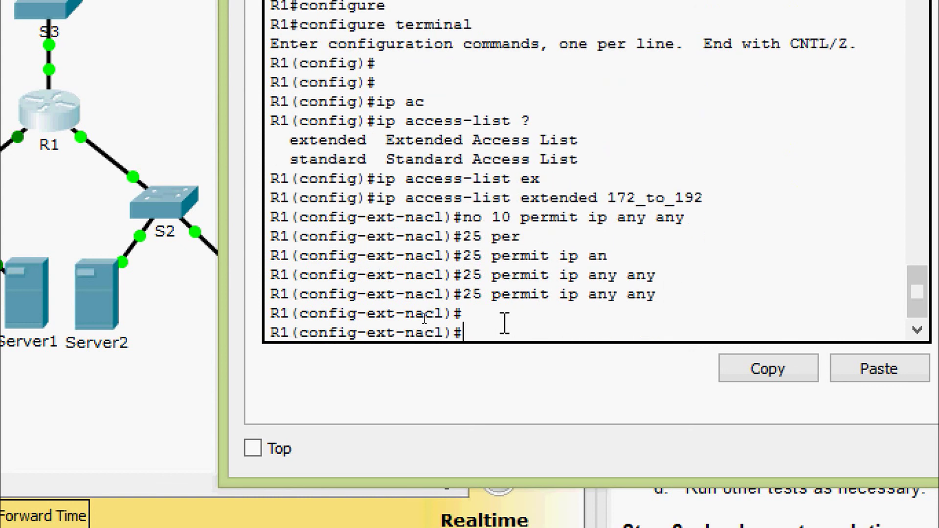
key("ctrl+z")
- Run show ip access-lists to confirm entry 25 permit ip any any follows the FTP deny, then close R1's console
type("sh")
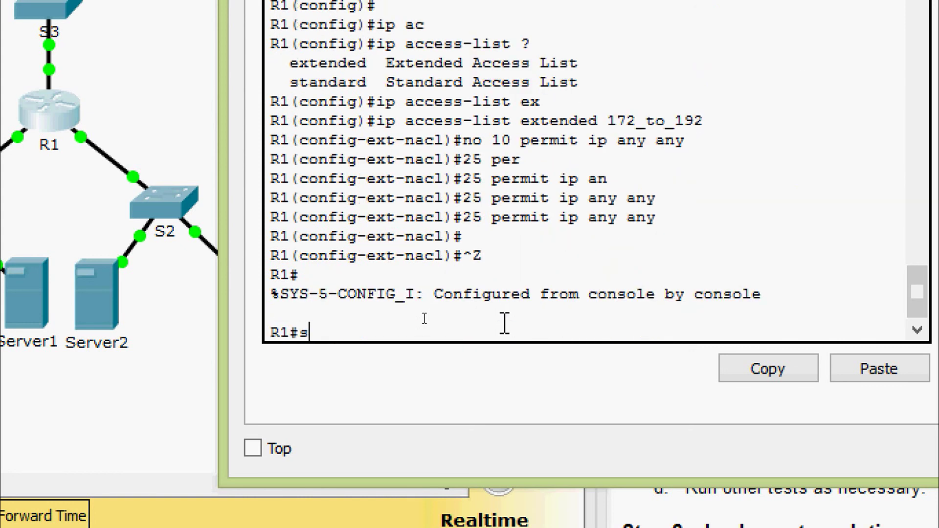
key("Tab")
type("ip ac")
key("Tab")
key("Return")
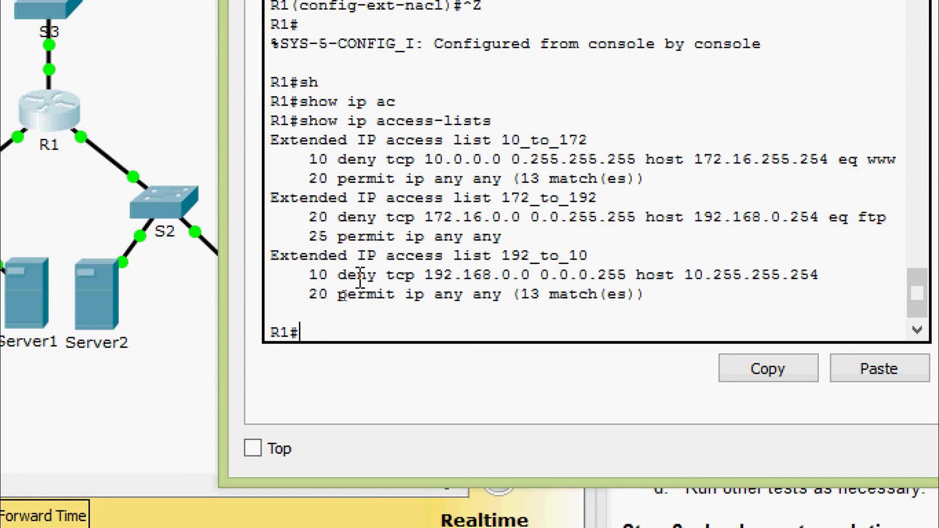
left_click_drag(330, 238, 530, 233)
left_click(531, 235)
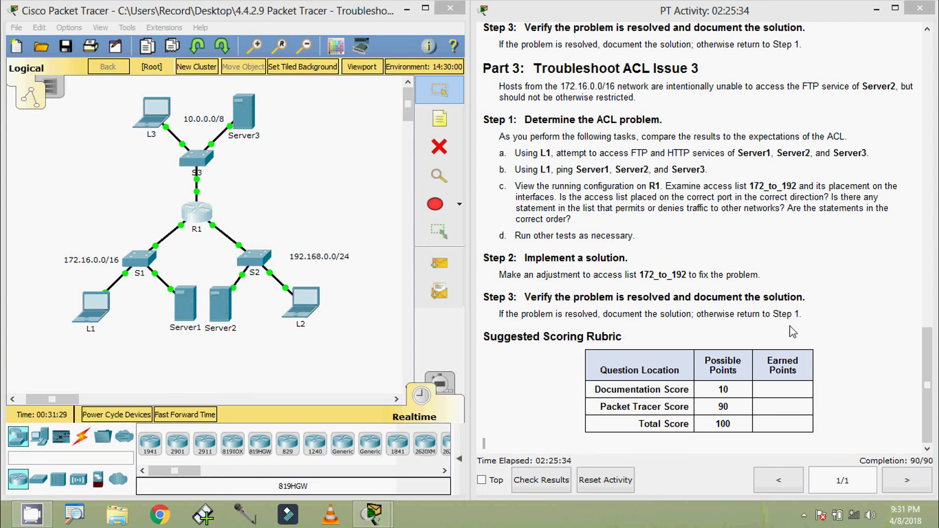
left_click_drag(924, 370, 924, 63)
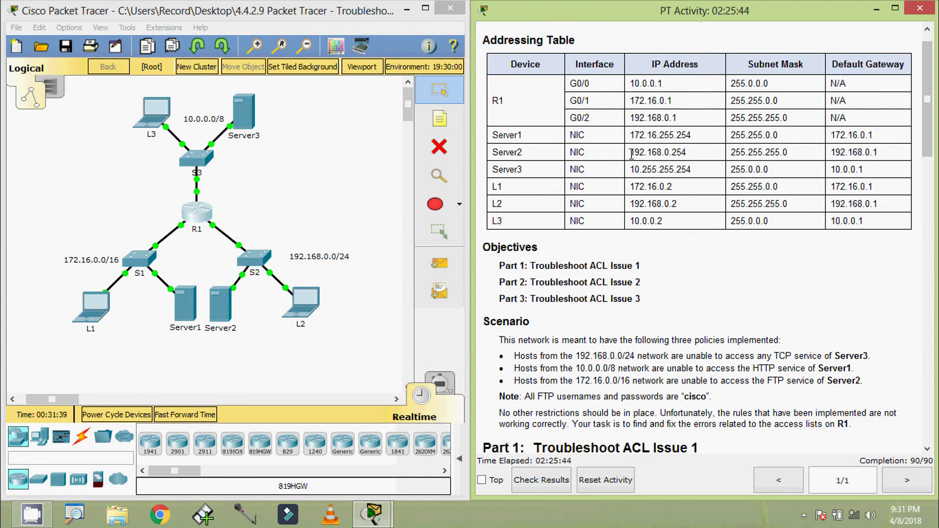
- From L1's command prompt, run ftp 192.168.0.254 to test access to Server2
left_click_drag(630, 153, 710, 156)
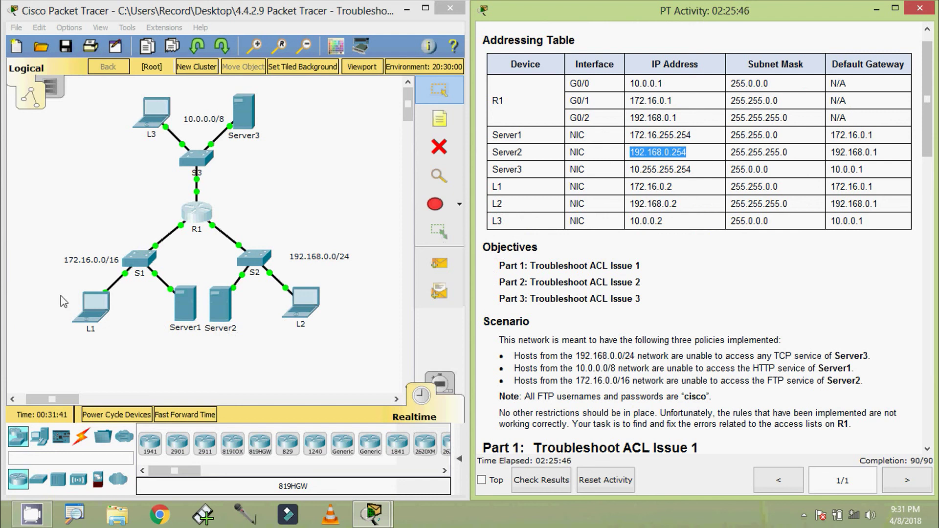
left_click(92, 307)
left_click(576, 196)
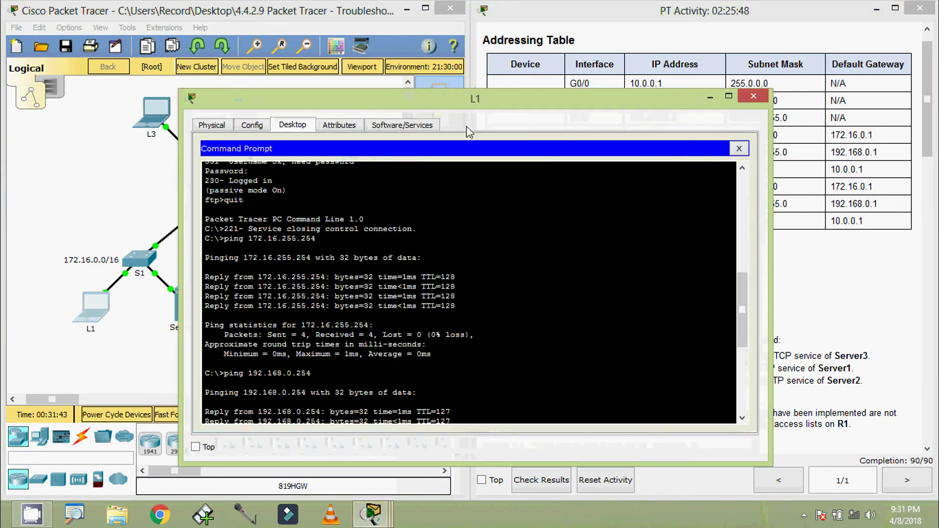
left_click_drag(467, 98, 496, 66)
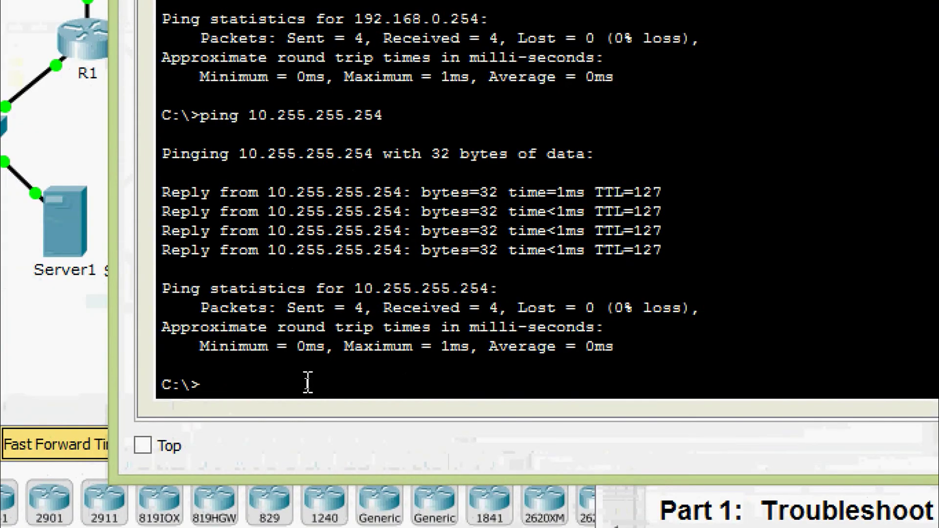
type("ftp")
right_click(308, 383)
left_click(361, 435)
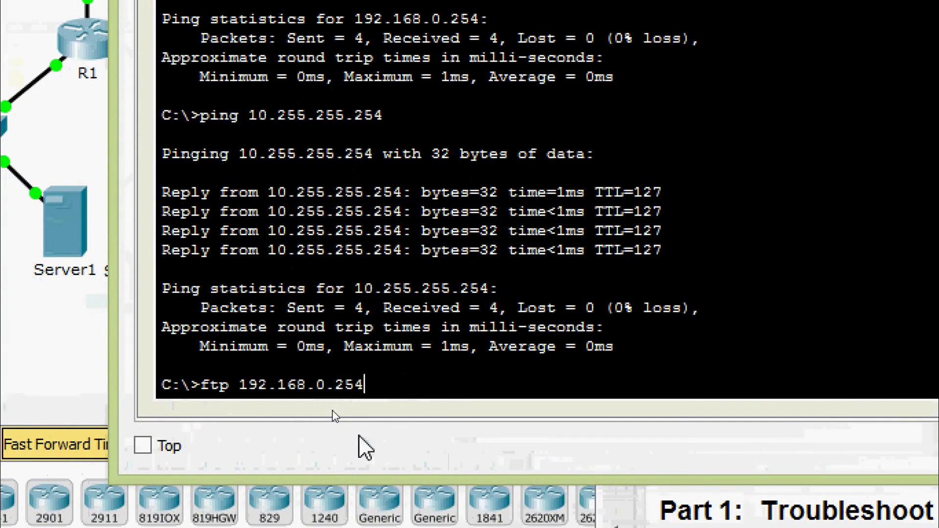
key("Return")
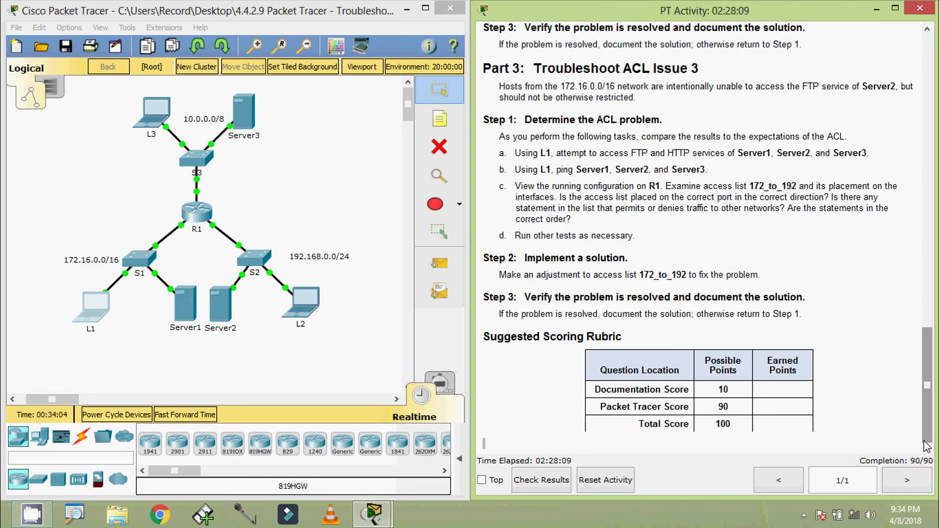
scroll(732, 94, "up", 20)
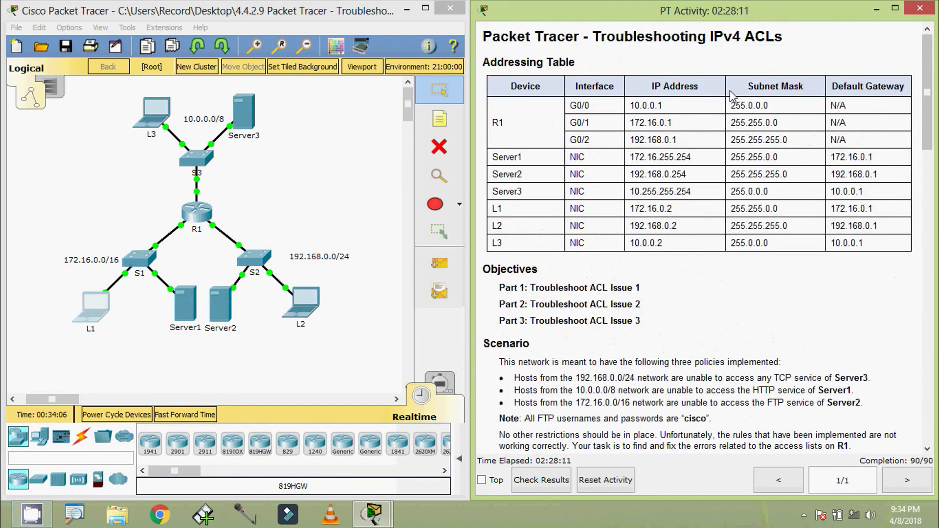